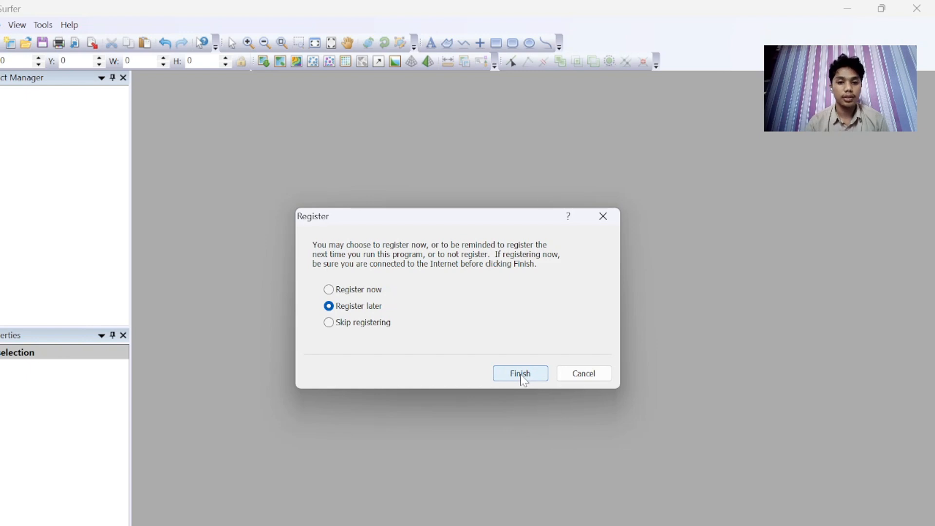
Step: Dismiss the registration prompt, choosing to register later
{"action": "left_click", "coordinate": [521, 374]}
{"action": "left_click", "coordinate": [237, 265]}
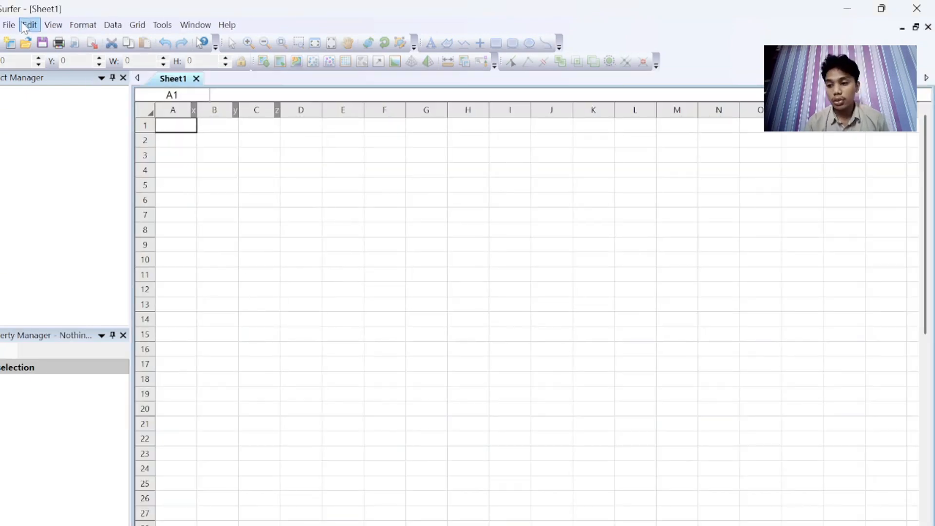
Step: Start gridding data and open DATA LAHAN 2 from the AA SURFER FAISAL folder in Downloads
{"action": "left_click", "coordinate": [137, 25]}
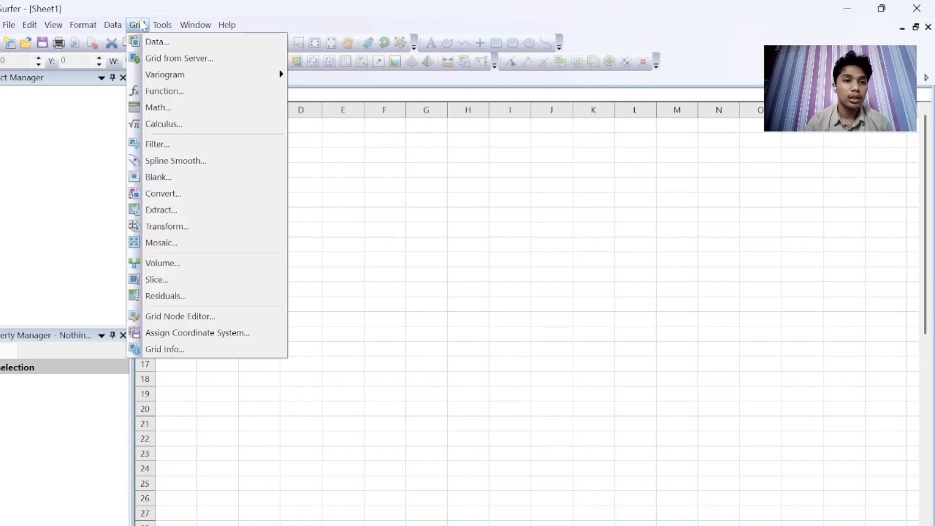
{"action": "left_click", "coordinate": [146, 42]}
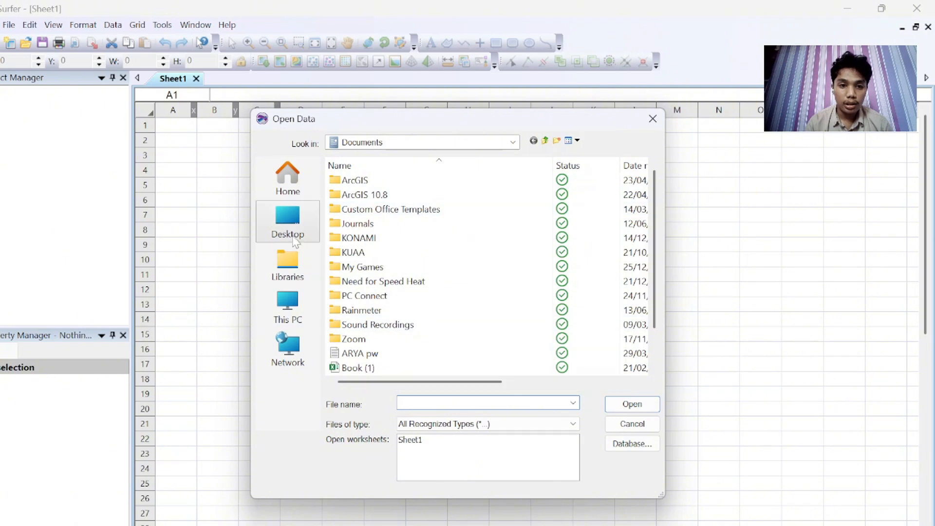
{"action": "left_click", "coordinate": [292, 271]}
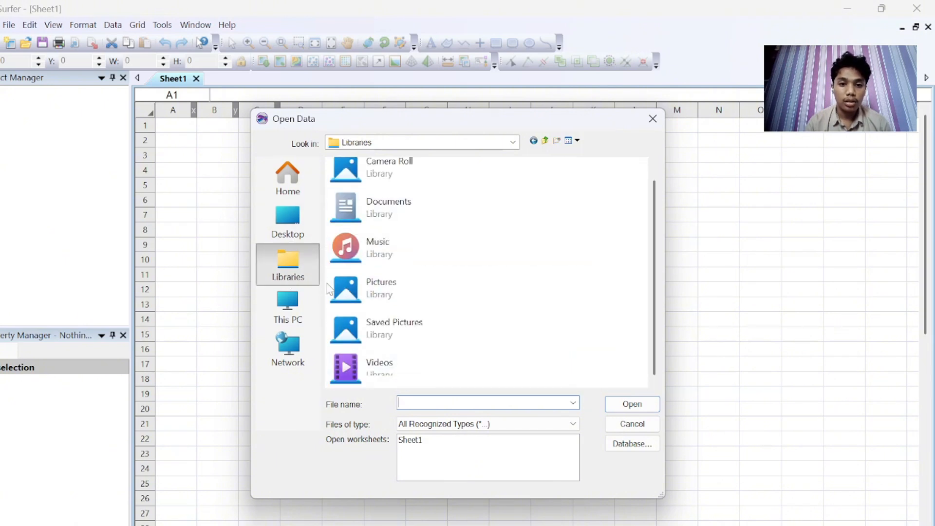
{"action": "left_click", "coordinate": [276, 239]}
{"action": "scroll", "coordinate": [445, 338], "scroll_direction": "up", "scroll_amount": 3}
{"action": "scroll", "coordinate": [445, 338], "scroll_direction": "down", "scroll_amount": 5}
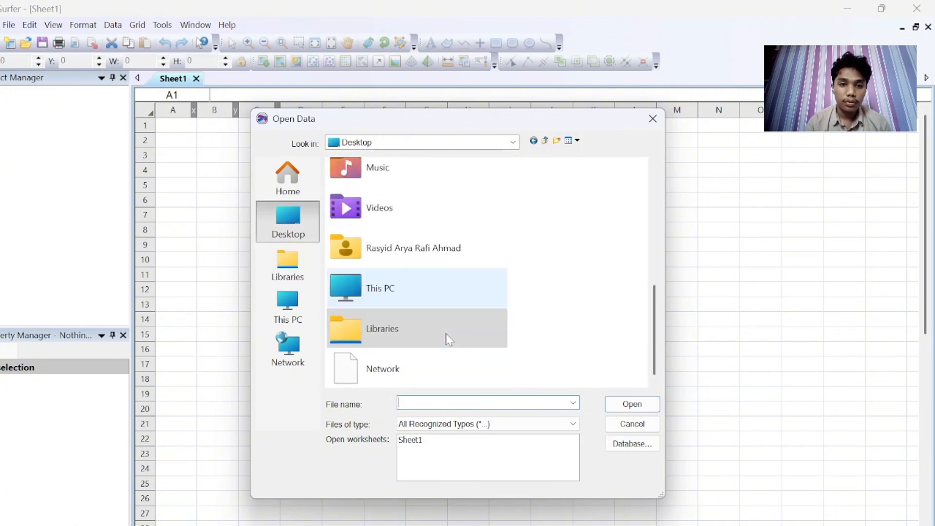
{"action": "left_click", "coordinate": [414, 145]}
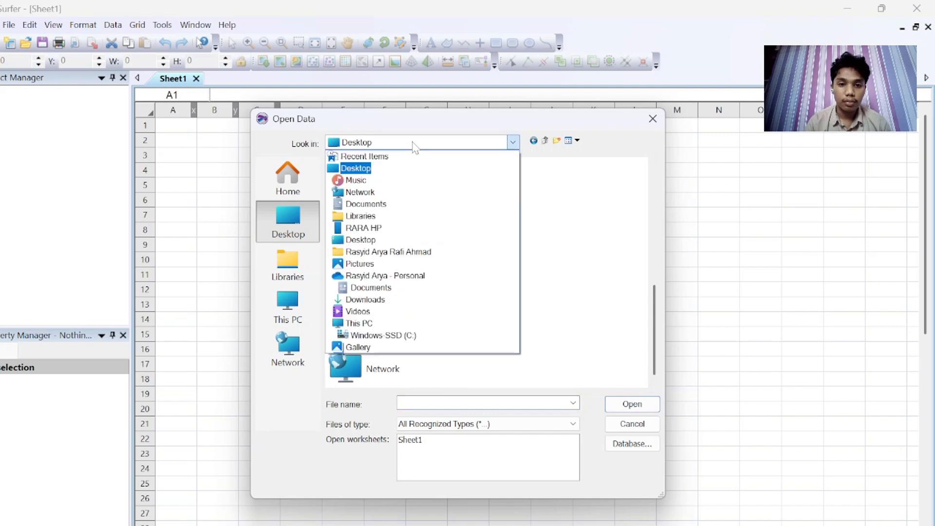
{"action": "left_click", "coordinate": [371, 300]}
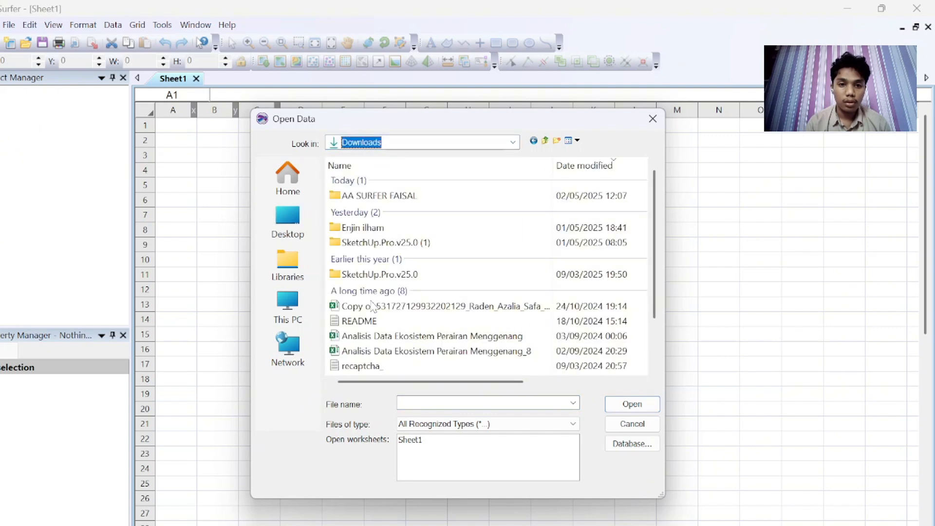
{"action": "left_click", "coordinate": [393, 197]}
{"action": "left_click", "coordinate": [632, 404]}
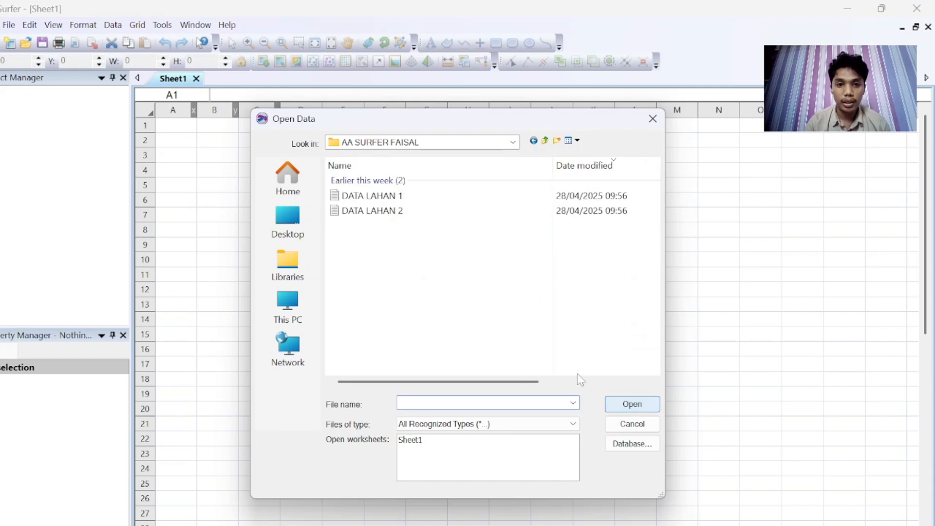
{"action": "left_click", "coordinate": [388, 212]}
{"action": "left_click", "coordinate": [638, 404]}
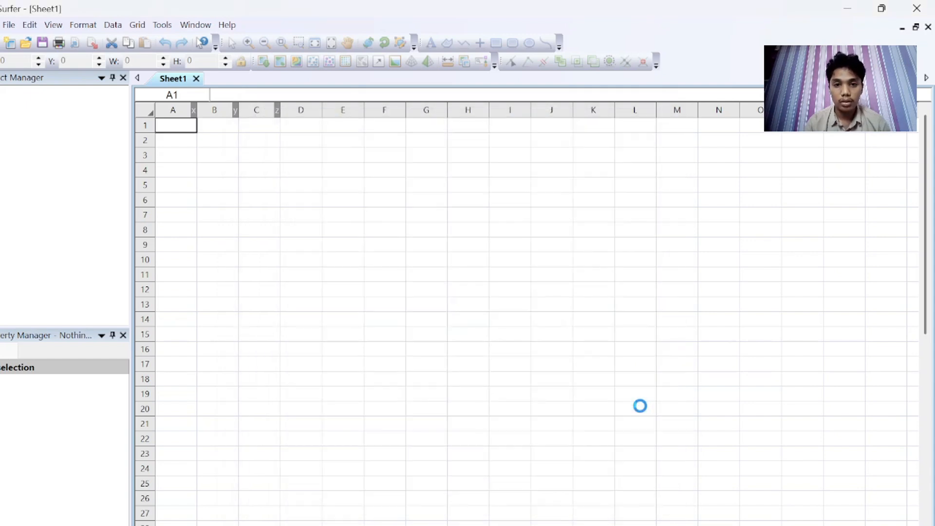
Step: Set the X-direction grid spacing to 1 and edit the Y-direction spacing in the Kriging grid settings
{"action": "left_click", "coordinate": [629, 153]}
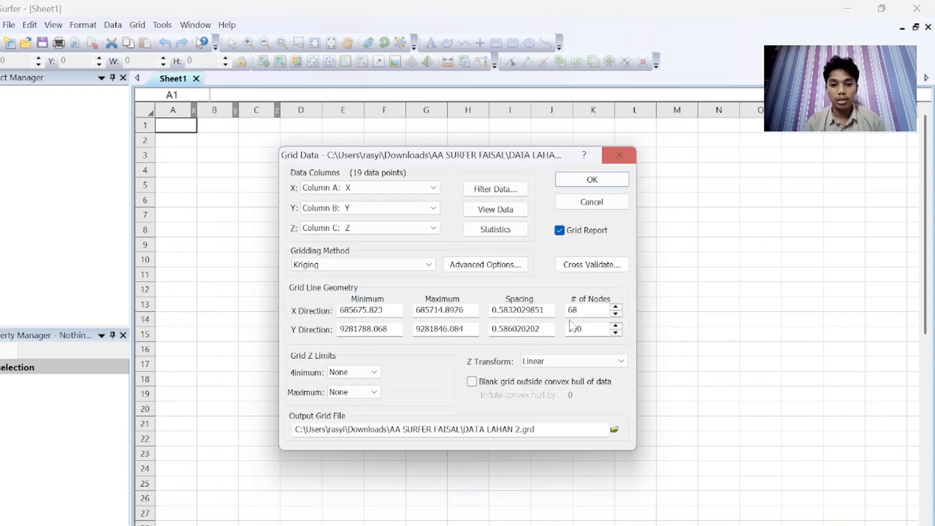
{"action": "key", "text": "ctrl+a"}
{"action": "key", "text": "BackSpace"}
{"action": "type", "text": "1"}
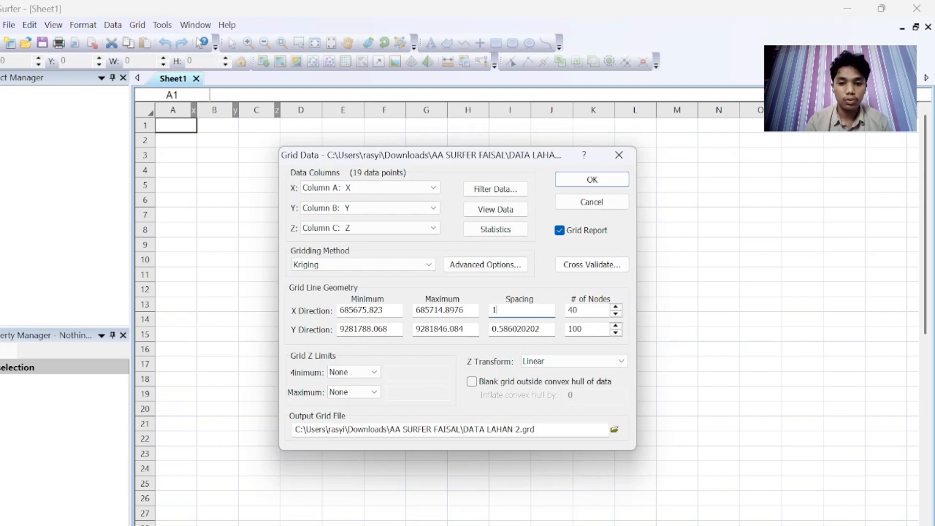
{"action": "left_click", "coordinate": [541, 329]}
{"action": "key", "text": "BackSpace"}
{"action": "key", "text": "BackSpace"}
{"action": "key", "text": "BackSpace"}
{"action": "key", "text": "BackSpace"}
{"action": "key", "text": "BackSpace"}
{"action": "key", "text": "BackSpace"}
{"action": "key", "text": "BackSpace"}
{"action": "key", "text": "BackSpace"}
{"action": "key", "text": "BackSpace"}
{"action": "key", "text": "BackSpace"}
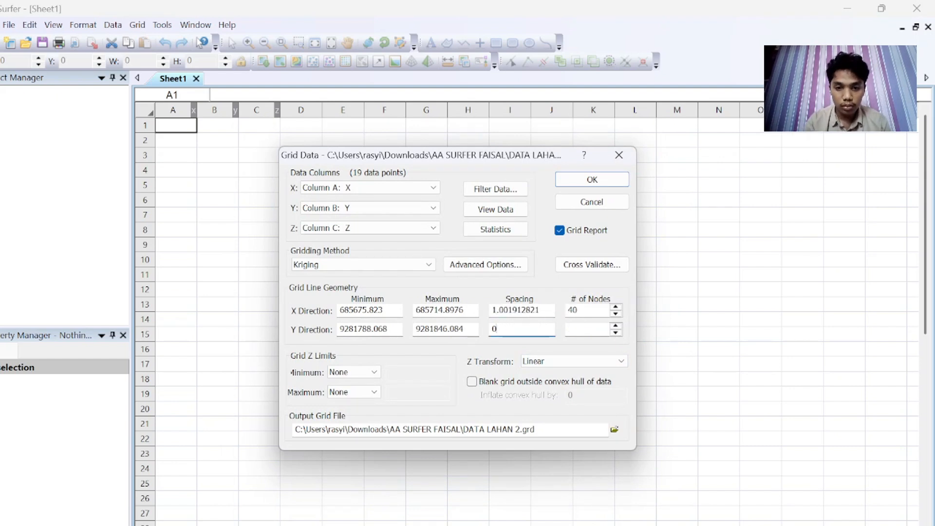
Step: Run the gridding and close the gridding report without saving it
{"action": "left_click", "coordinate": [594, 179]}
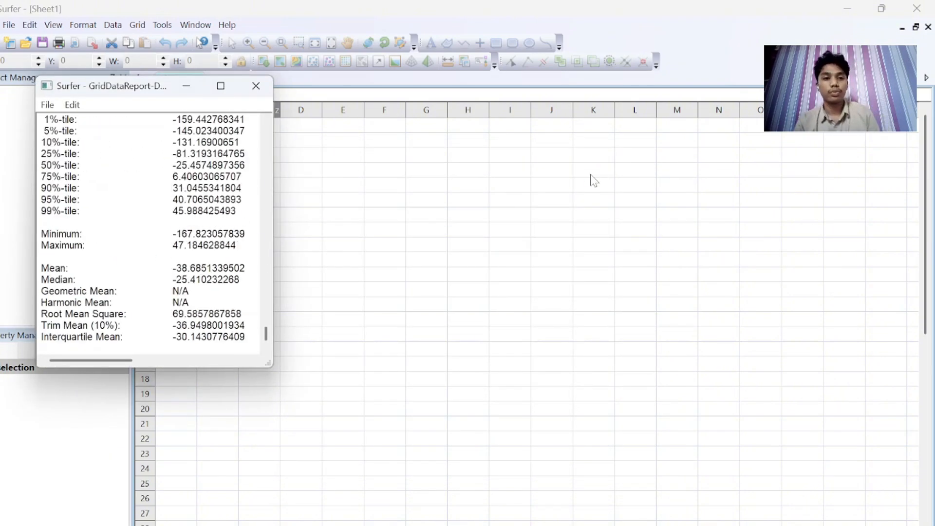
{"action": "left_click", "coordinate": [252, 269]}
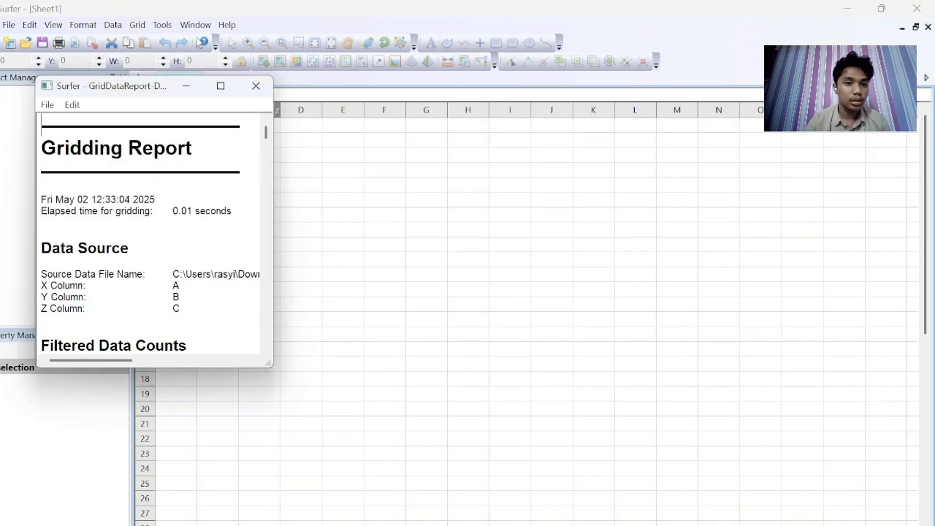
{"action": "left_click", "coordinate": [256, 86]}
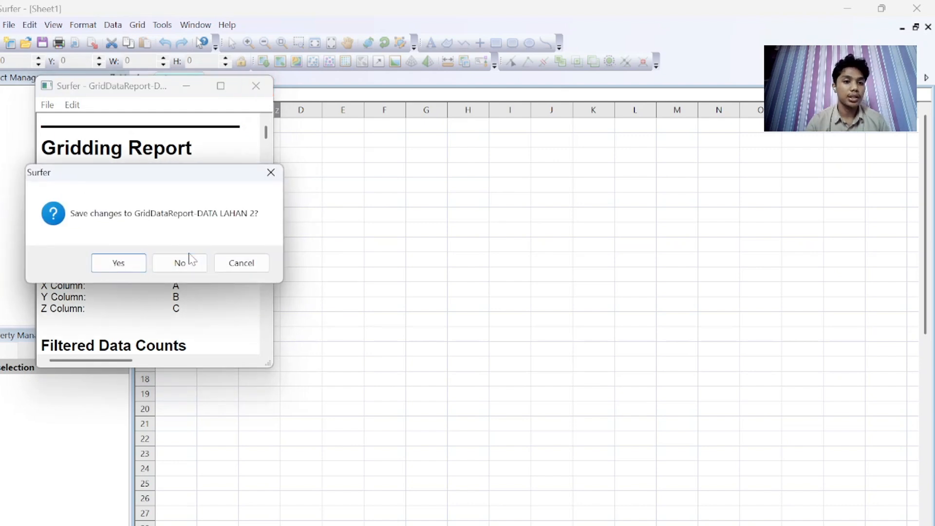
{"action": "left_click", "coordinate": [179, 263]}
Step: Create a new plot document
{"action": "left_click", "coordinate": [9, 26]}
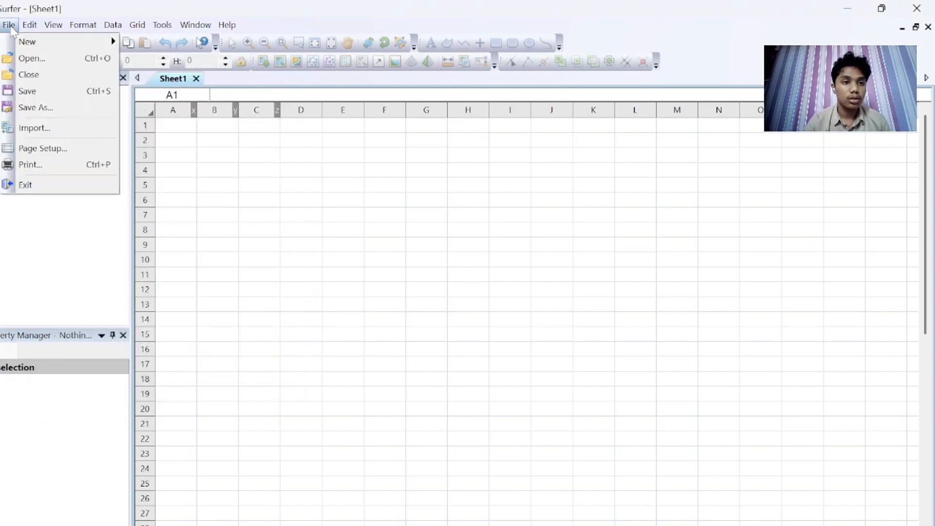
{"action": "mouse_move", "coordinate": [58, 41]}
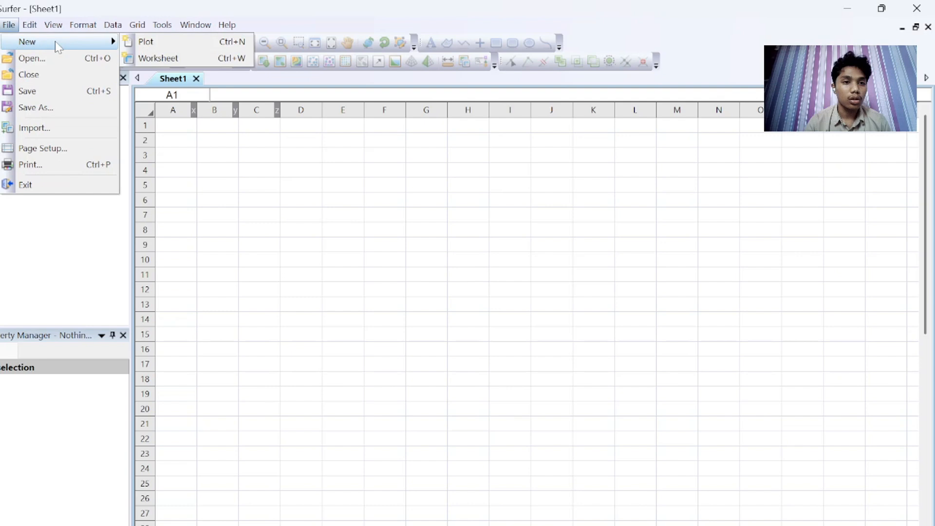
{"action": "left_click", "coordinate": [146, 43]}
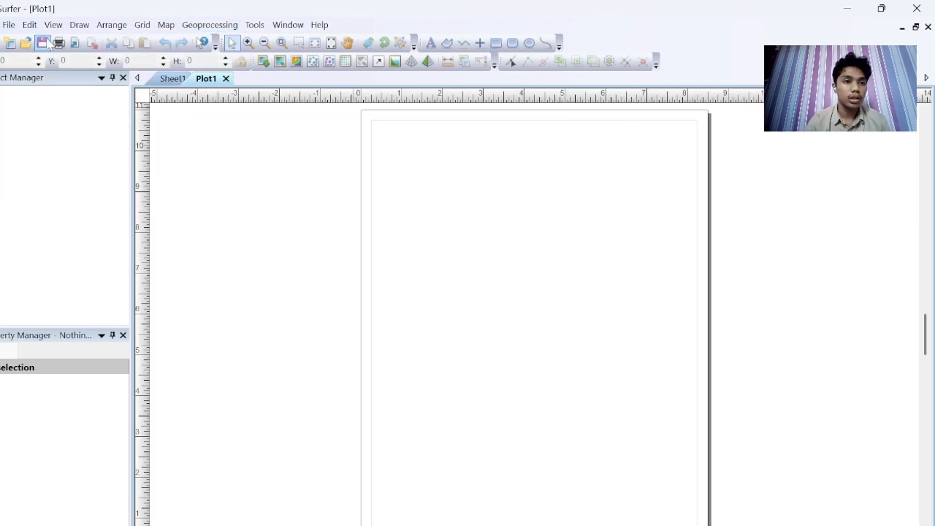
Step: Set the plot's page size to Letter in the page setup
{"action": "left_click", "coordinate": [17, 28]}
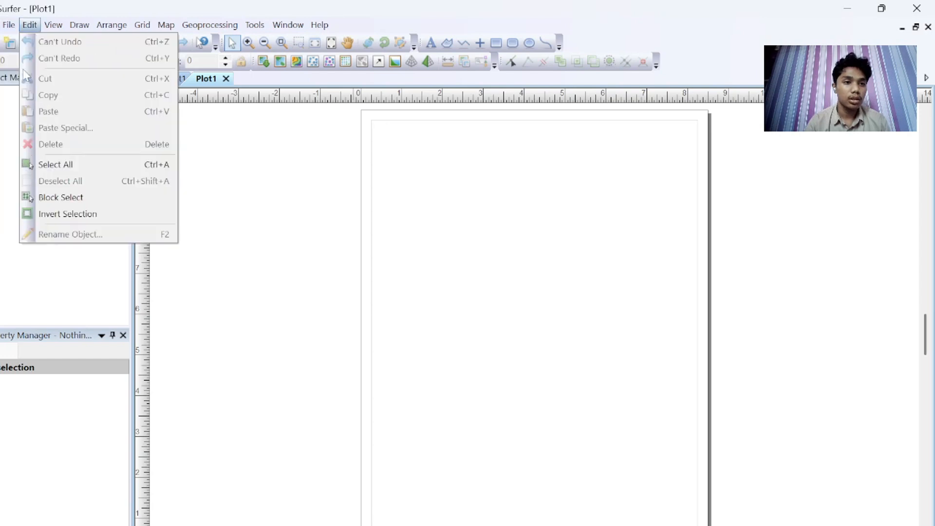
{"action": "left_click", "coordinate": [47, 182]}
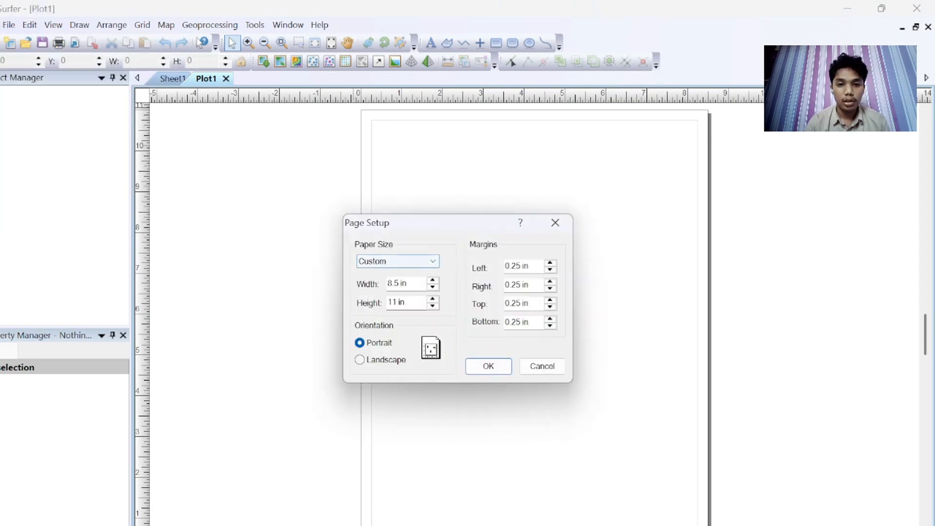
{"action": "left_click", "coordinate": [425, 263]}
{"action": "left_click", "coordinate": [409, 275]}
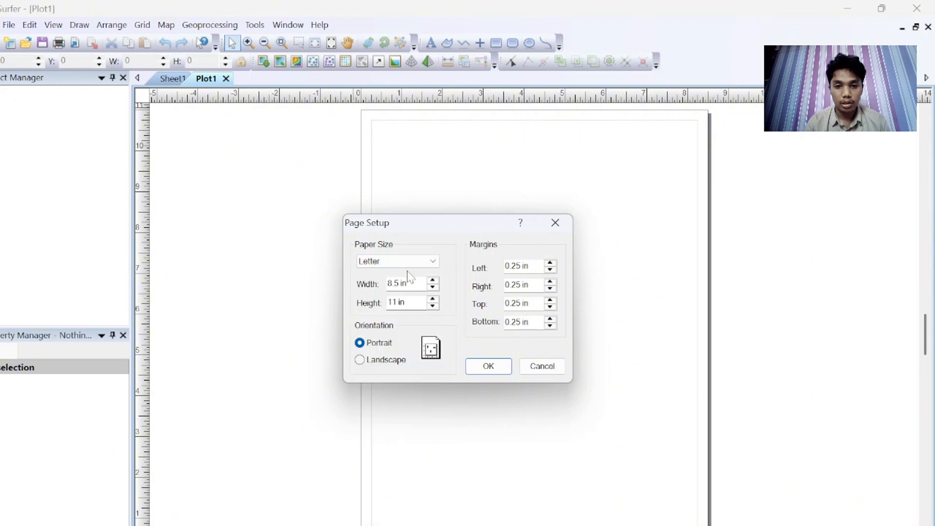
{"action": "left_click", "coordinate": [489, 366]}
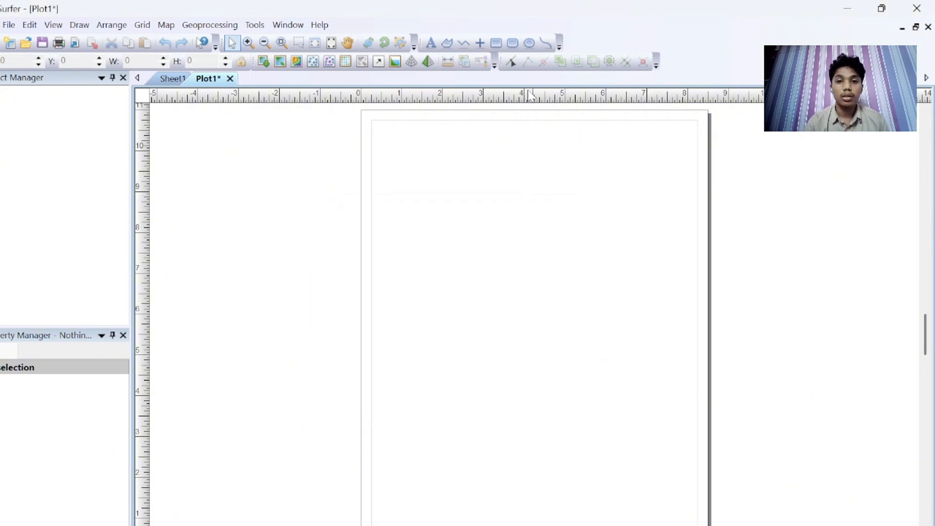
Step: Draw a rectangle frame along the page margins of the plot
{"action": "left_click", "coordinate": [497, 43]}
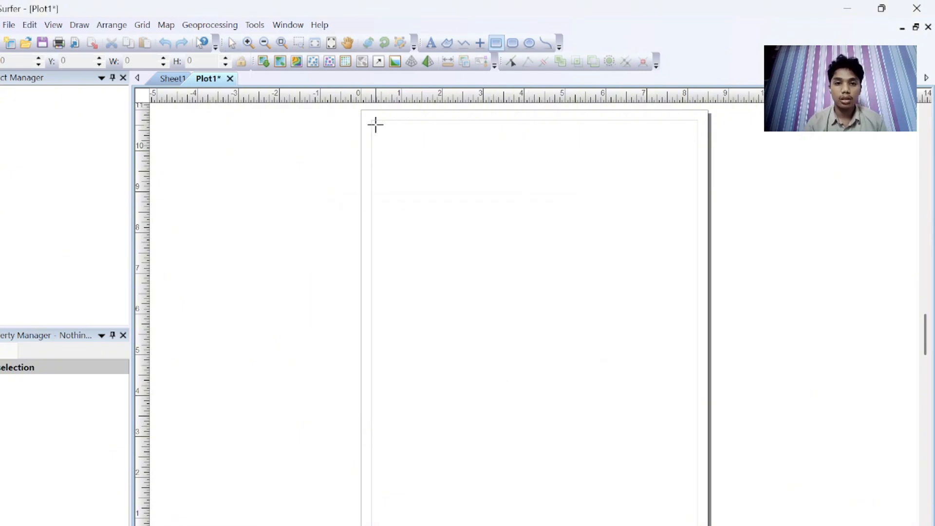
{"action": "left_click_drag", "start_coordinate": [373, 121], "coordinate": [698, 525]}
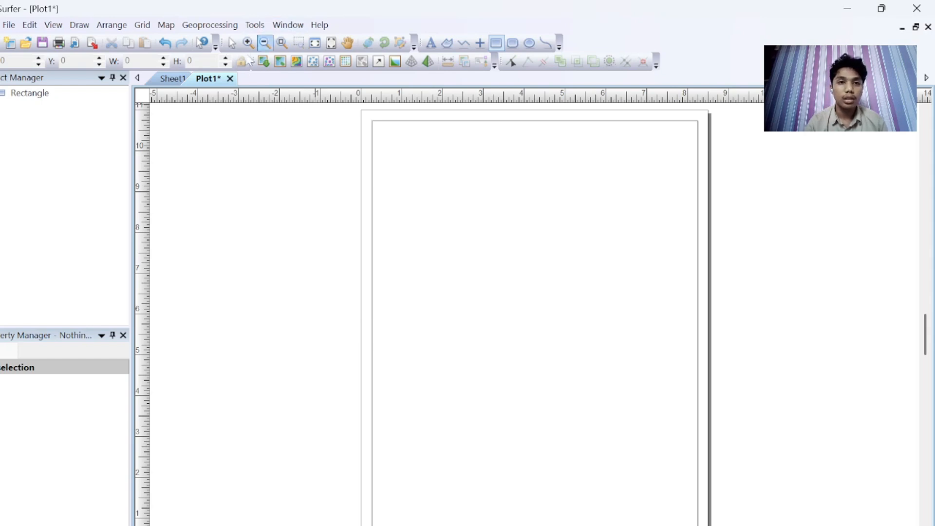
{"action": "left_click", "coordinate": [231, 45]}
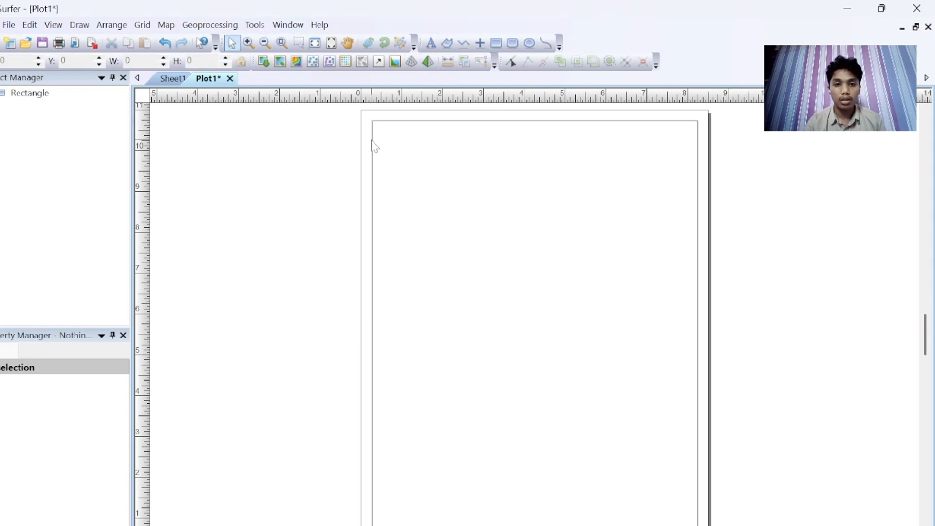
Step: Set the frame rectangle's border line width to 0.05 in
{"action": "left_click", "coordinate": [373, 146]}
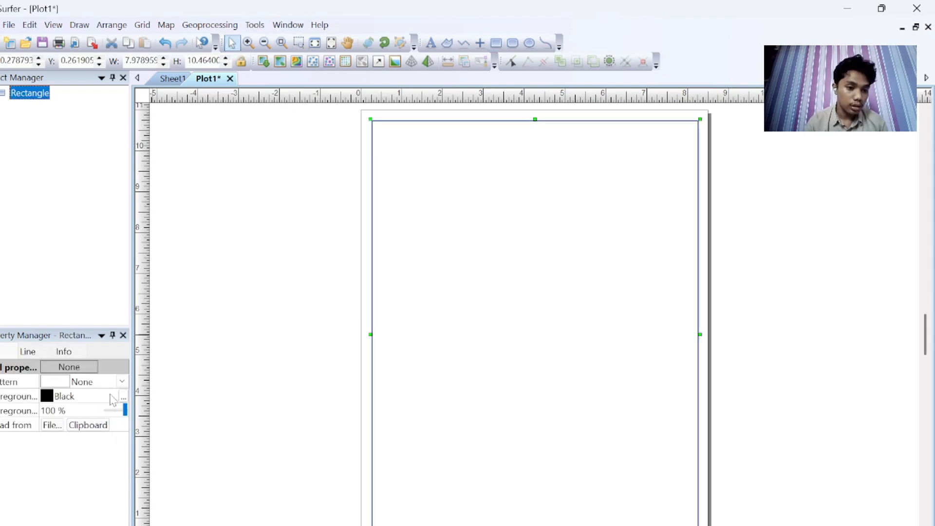
{"action": "left_click", "coordinate": [27, 352]}
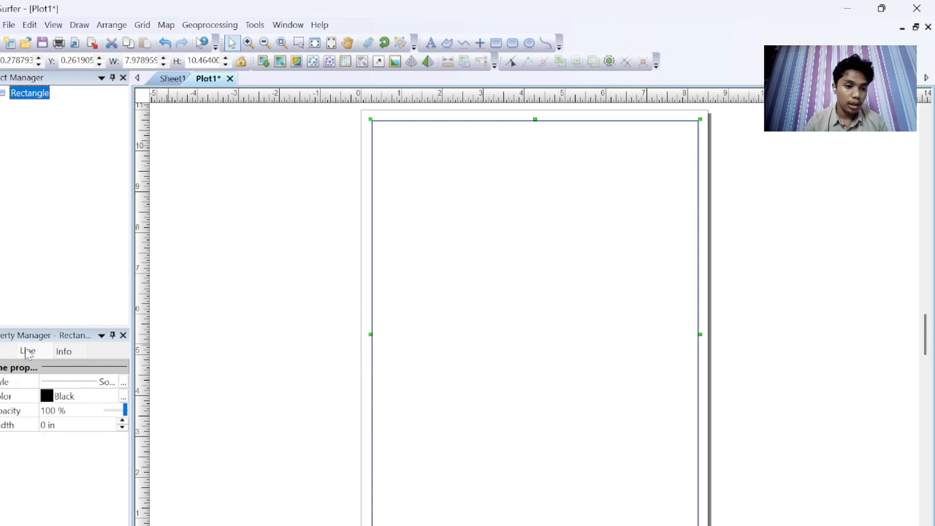
{"action": "left_click", "coordinate": [14, 352]}
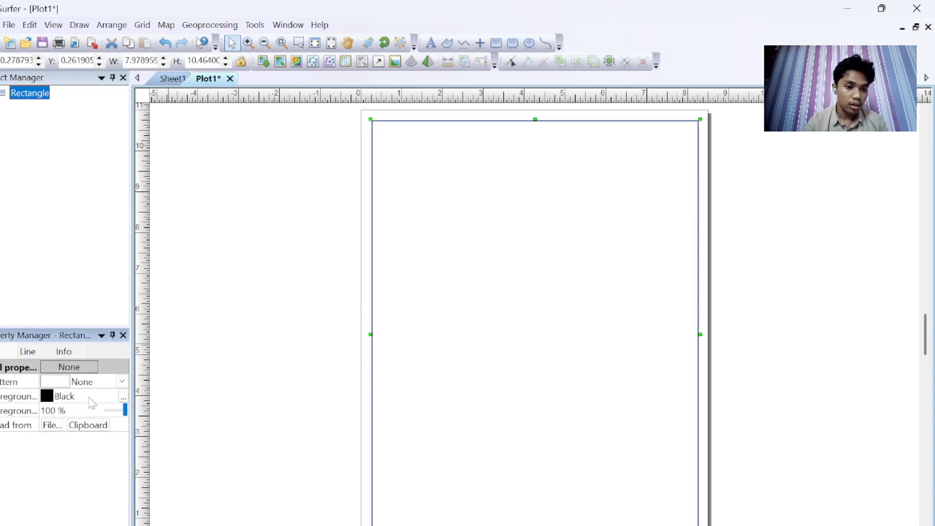
{"action": "left_click", "coordinate": [43, 360]}
{"action": "left_click", "coordinate": [123, 422]}
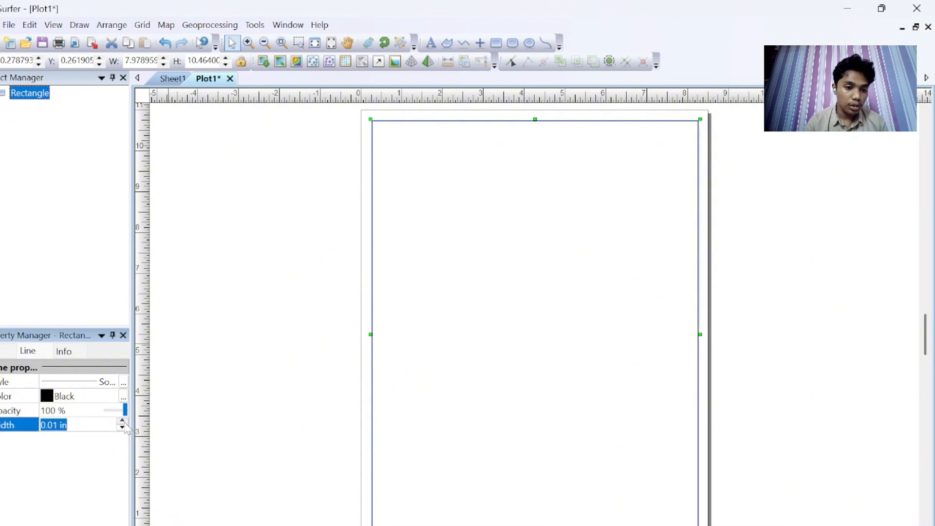
{"action": "left_click", "coordinate": [122, 422]}
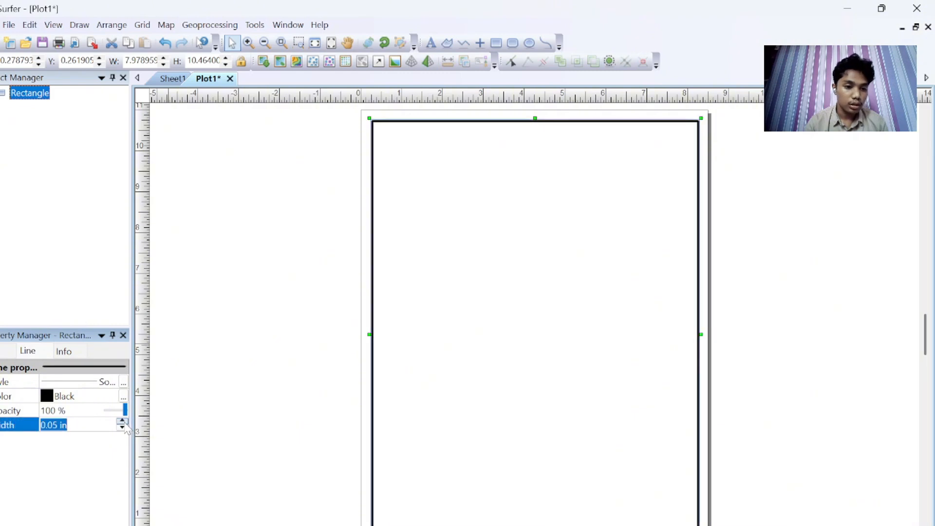
{"action": "left_click", "coordinate": [289, 420]}
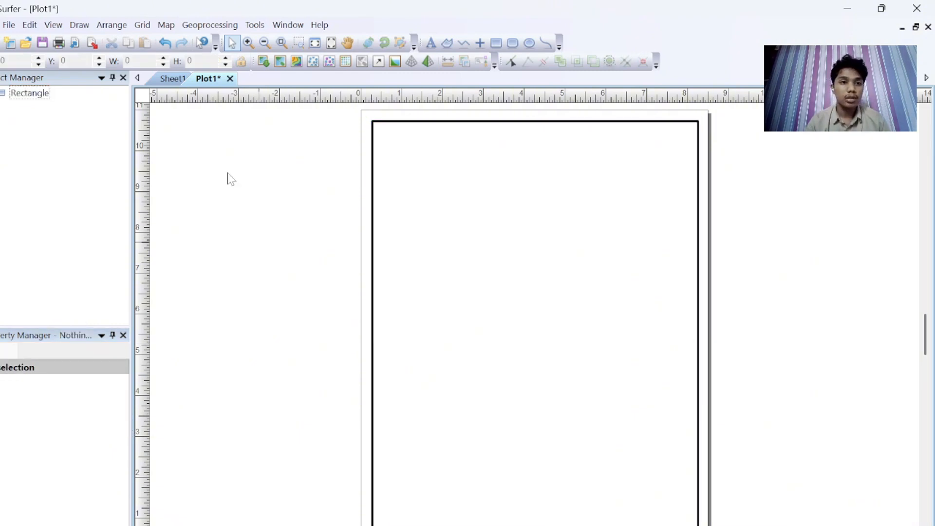
Step: Create a new contour map from the DATA LAHAN 2 grid file
{"action": "left_click", "coordinate": [166, 25]}
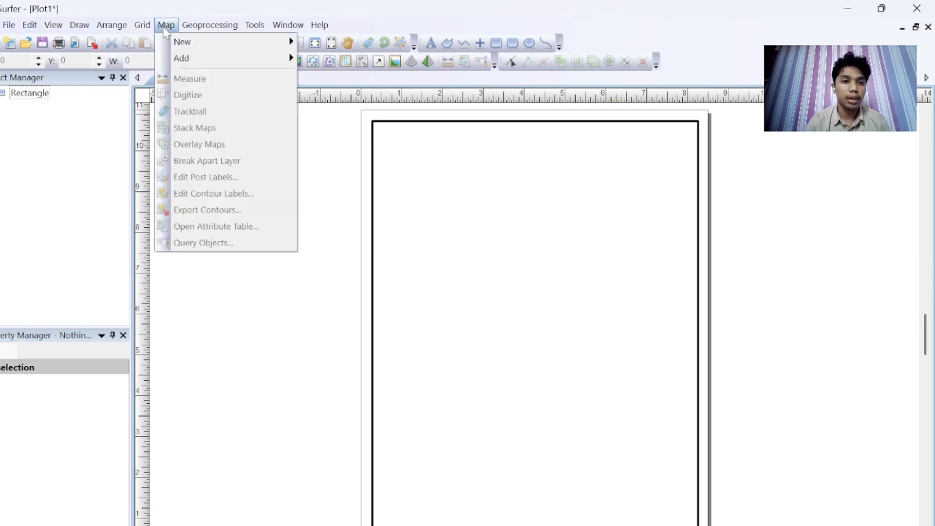
{"action": "mouse_move", "coordinate": [188, 43]}
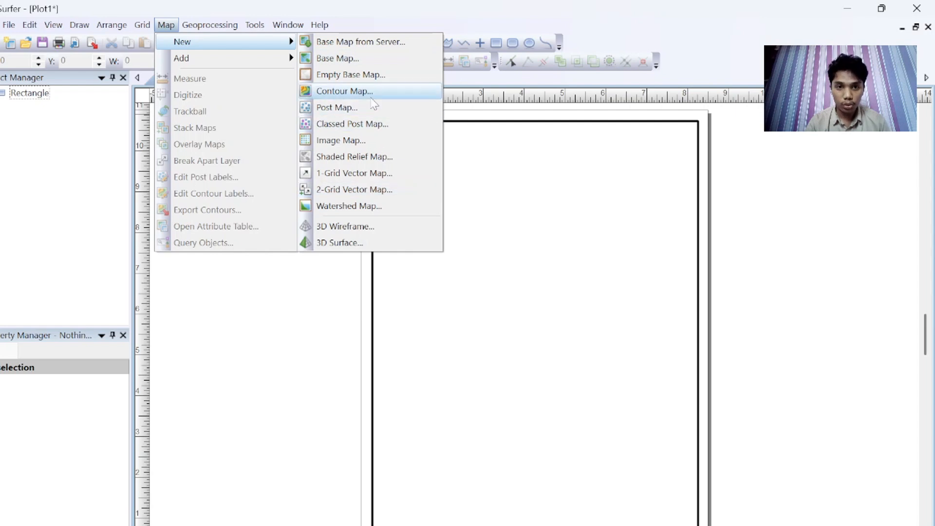
{"action": "left_click", "coordinate": [345, 91]}
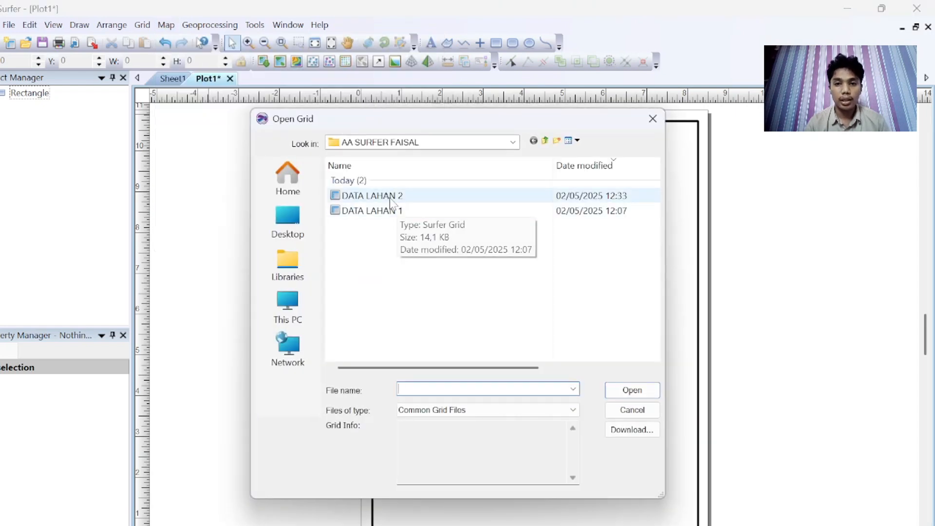
{"action": "left_click", "coordinate": [373, 196]}
{"action": "left_click", "coordinate": [643, 391]}
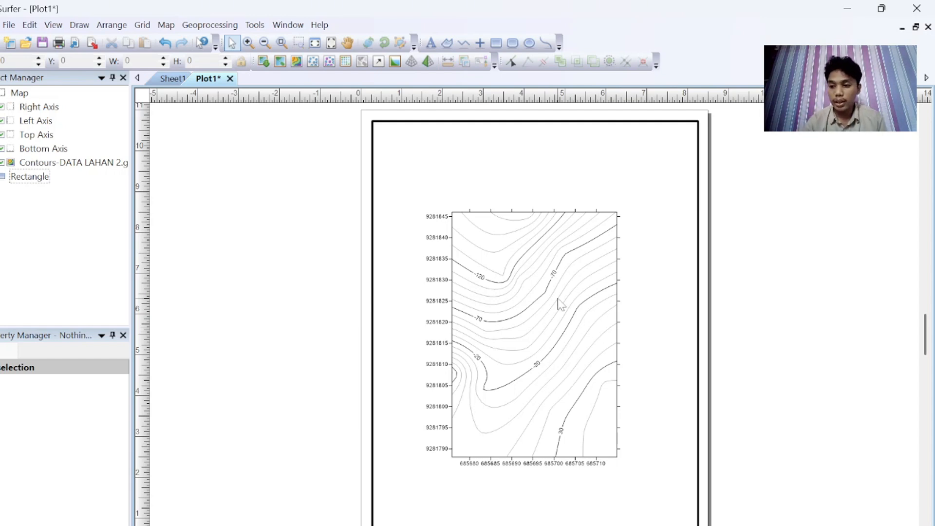
Step: Turn on filled contours and a colour scale for the DATA LAHAN 2 contour map
{"action": "left_click", "coordinate": [525, 297]}
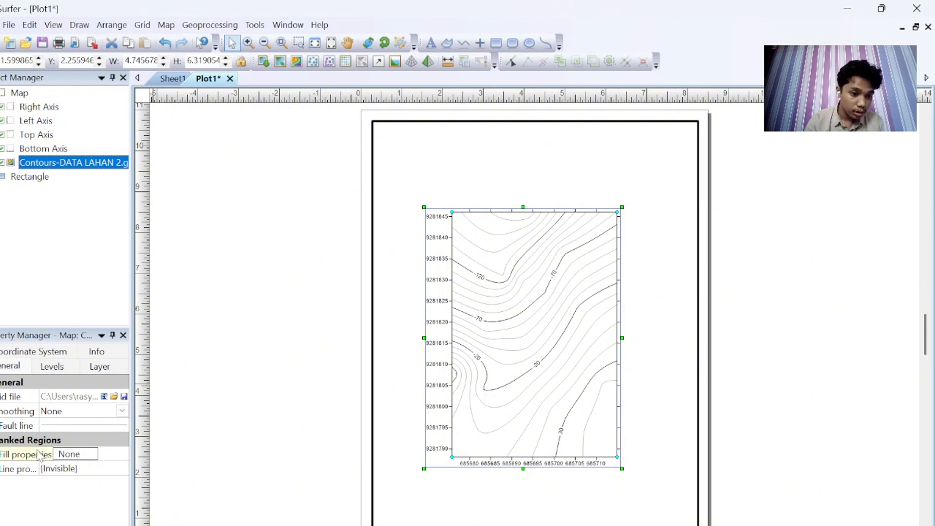
{"action": "left_click", "coordinate": [51, 368]}
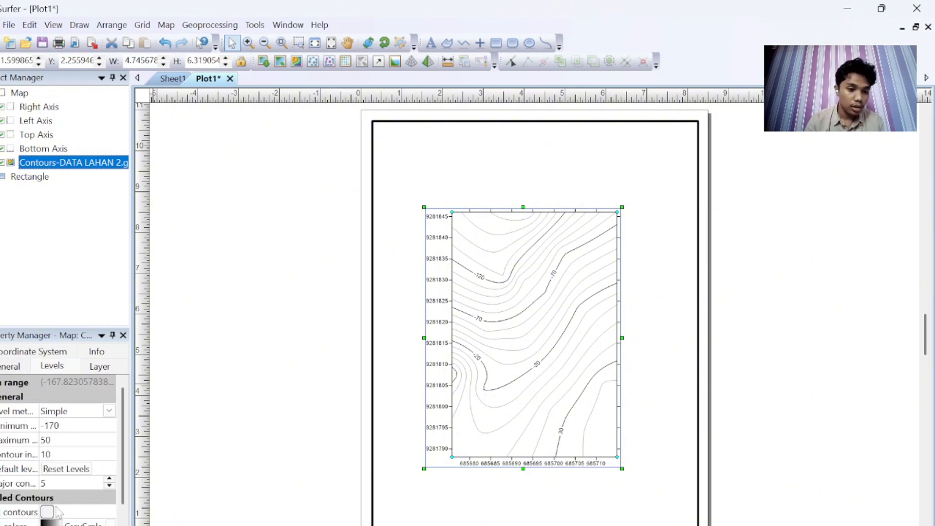
{"action": "scroll", "coordinate": [54, 495], "scroll_direction": "down", "scroll_amount": 3}
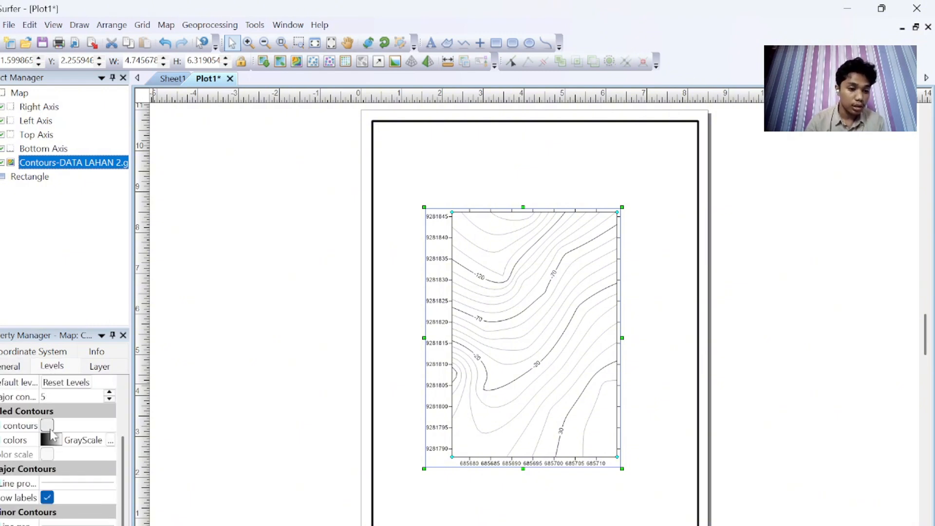
{"action": "left_click", "coordinate": [47, 426]}
{"action": "scroll", "coordinate": [49, 433], "scroll_direction": "up", "scroll_amount": 2}
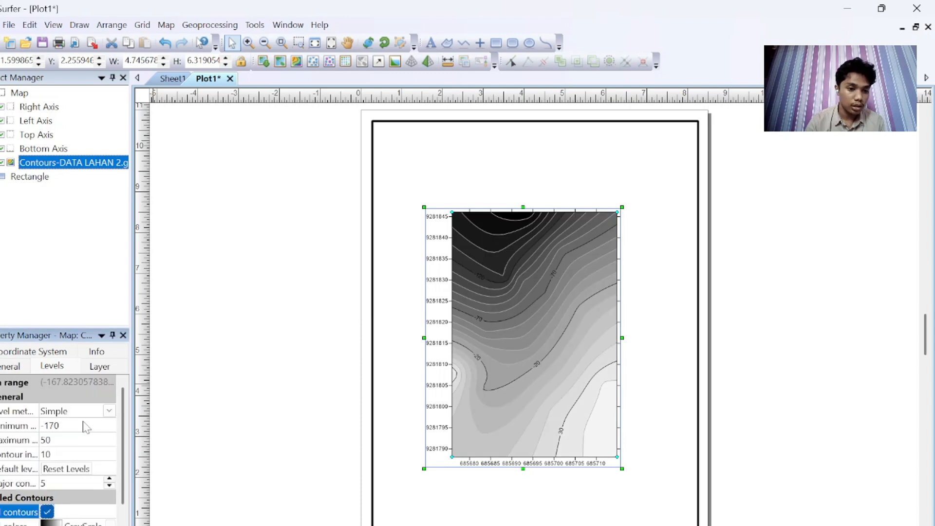
{"action": "scroll", "coordinate": [98, 467], "scroll_direction": "down", "scroll_amount": 1}
{"action": "left_click", "coordinate": [47, 497]}
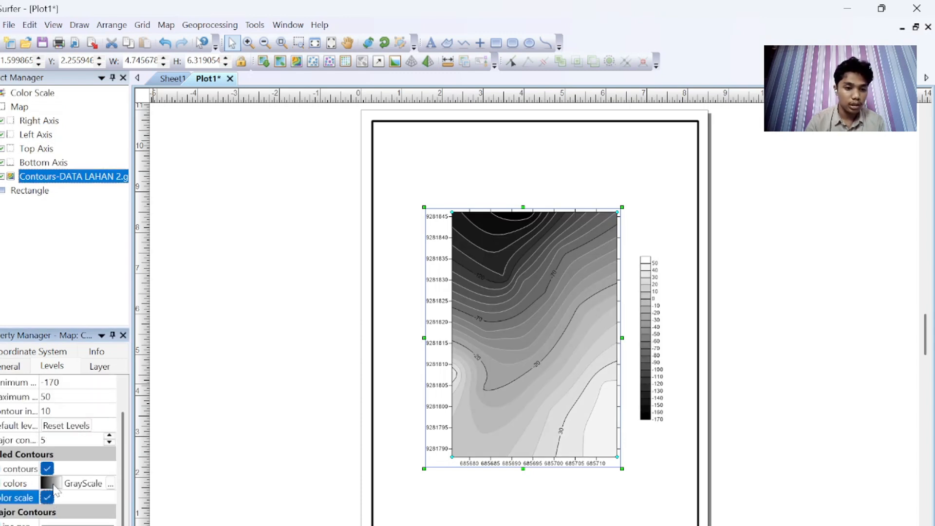
Step: Change the filled contour colours to the Land2 colour scheme
{"action": "left_click", "coordinate": [54, 484]}
{"action": "scroll", "coordinate": [55, 489], "scroll_direction": "down", "scroll_amount": 5}
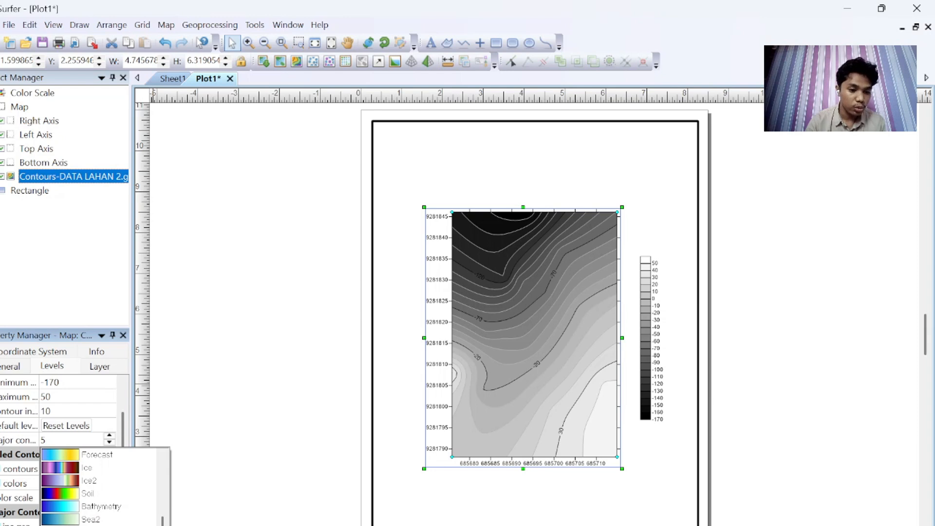
{"action": "left_click", "coordinate": [100, 482]}
{"action": "scroll", "coordinate": [86, 517], "scroll_direction": "down", "scroll_amount": 2}
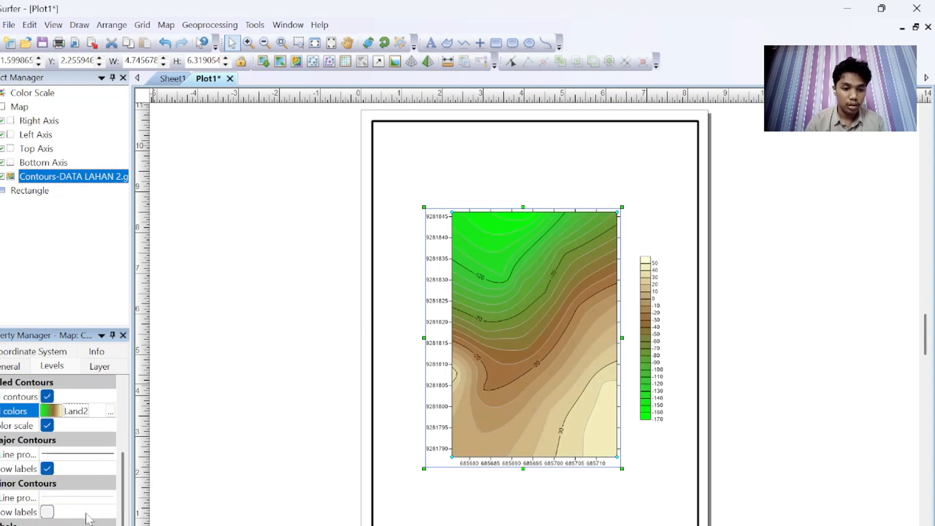
{"action": "left_click", "coordinate": [259, 478]}
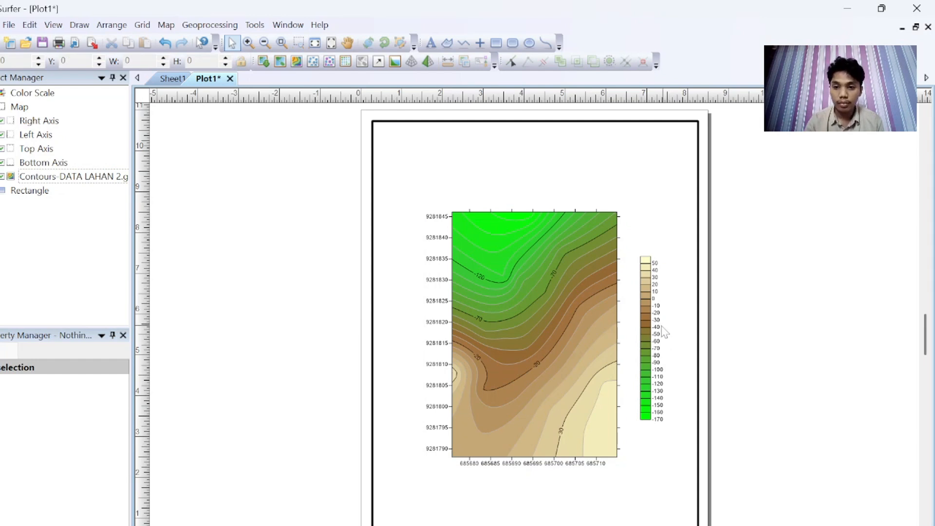
Step: Give the colour scale the title "Elevasi (cm)"
{"action": "left_click", "coordinate": [663, 330]}
{"action": "left_click", "coordinate": [69, 426]}
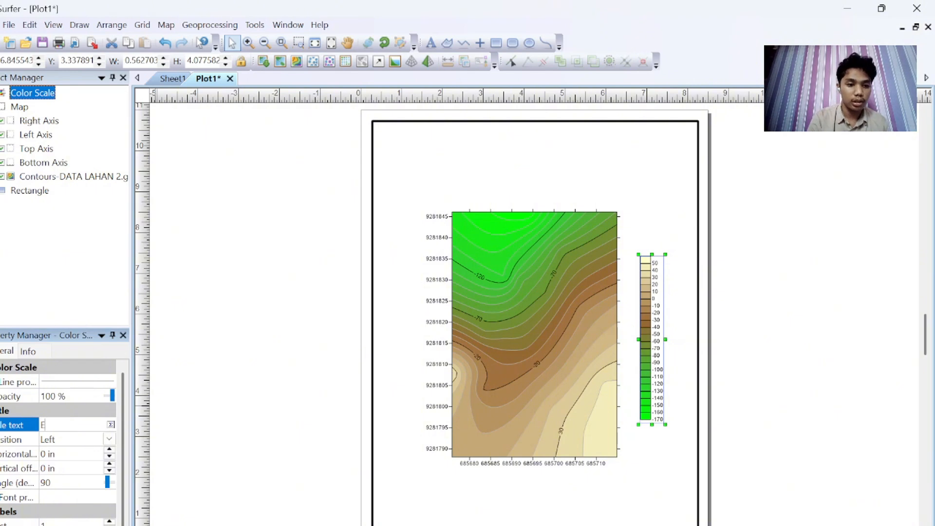
{"action": "type", "text": "Elwva"}
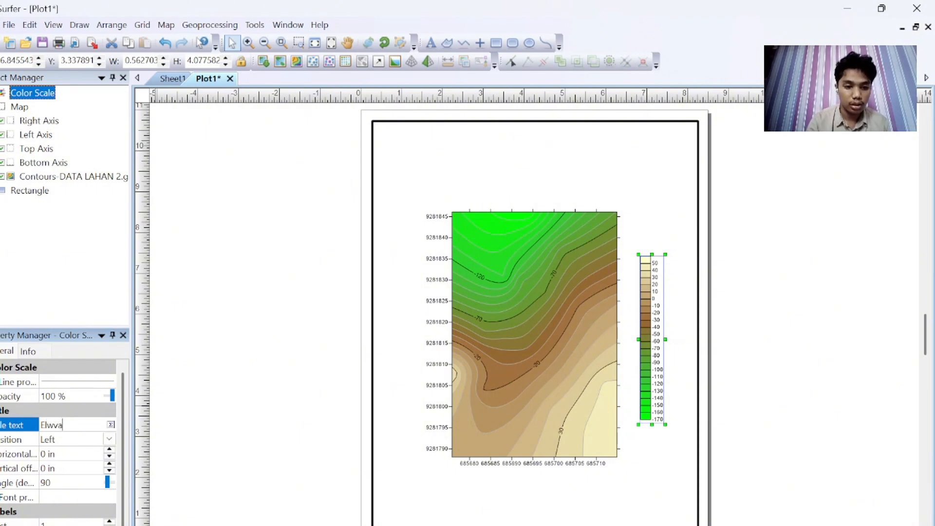
{"action": "type", "text": "si (cm"}
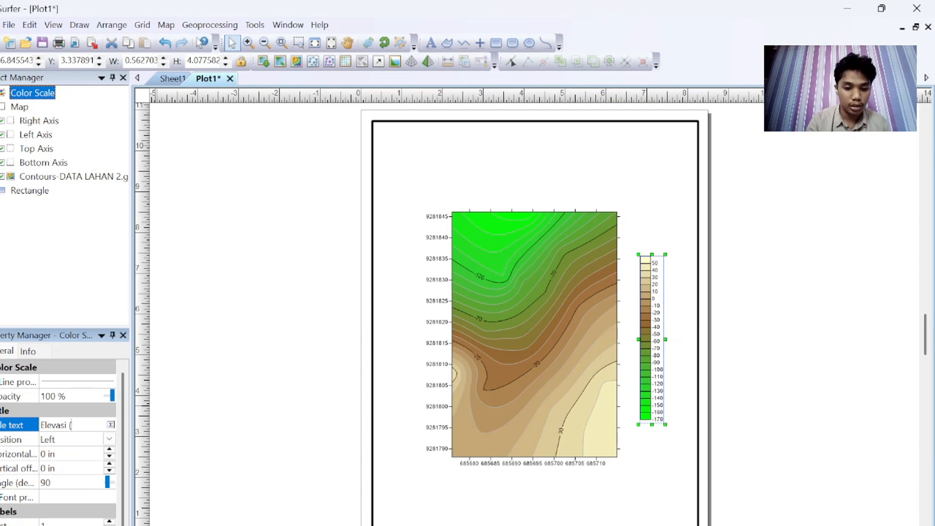
Step: Format the colour scale title as Times New Roman, 16 pt, bold
{"action": "left_click", "coordinate": [111, 425]}
{"action": "key", "text": "ctrl+a"}
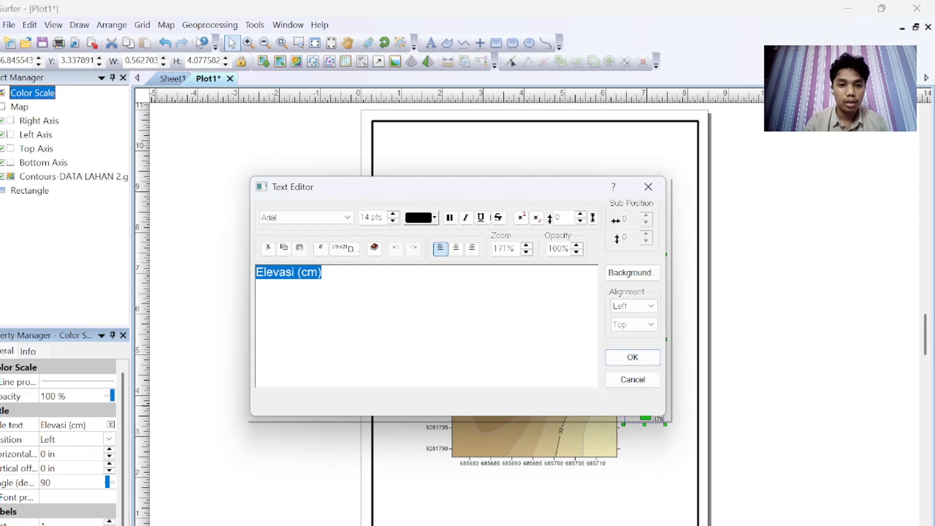
{"action": "left_click", "coordinate": [347, 218]}
{"action": "key", "text": "Down"}
{"action": "key", "text": "Down"}
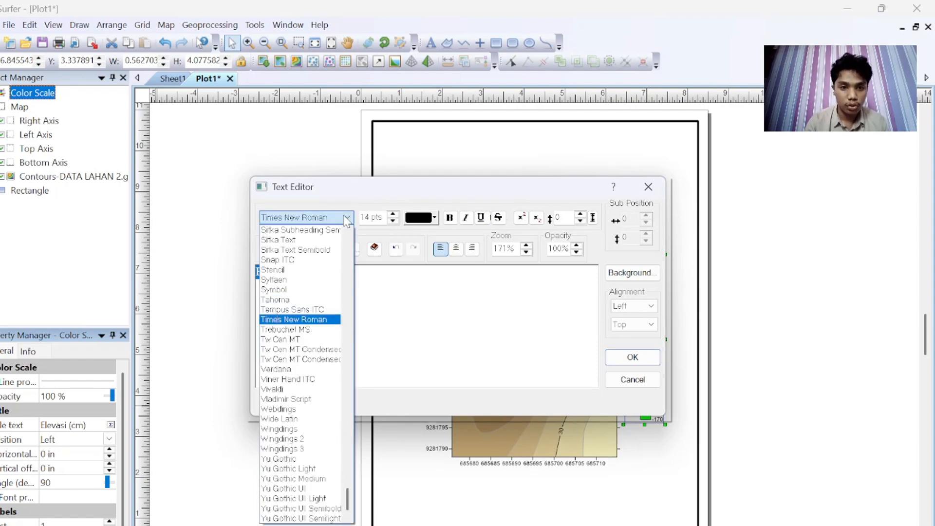
{"action": "left_click", "coordinate": [346, 217]}
{"action": "left_click", "coordinate": [393, 214]}
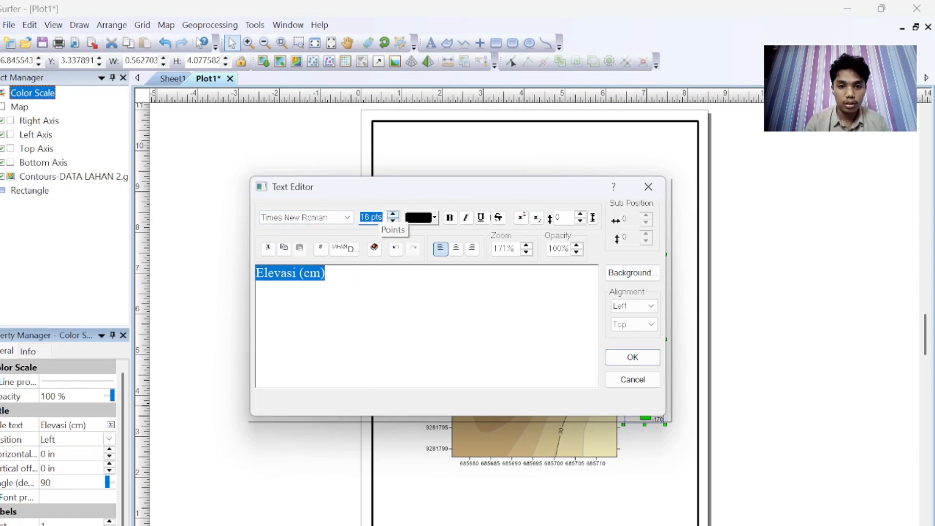
{"action": "left_click", "coordinate": [376, 217]}
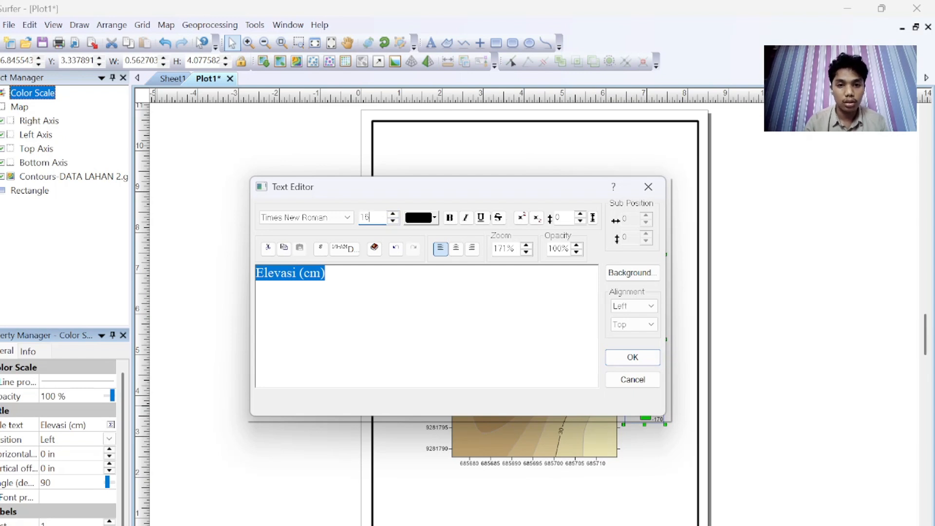
{"action": "left_click", "coordinate": [450, 218]}
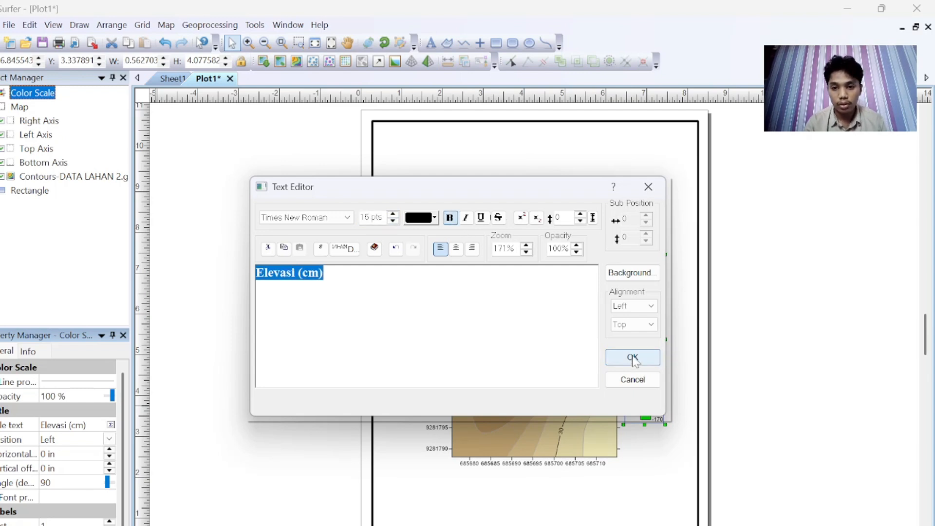
{"action": "left_click", "coordinate": [633, 358]}
Step: Set the colour scale title position to Top
{"action": "left_click", "coordinate": [109, 439]}
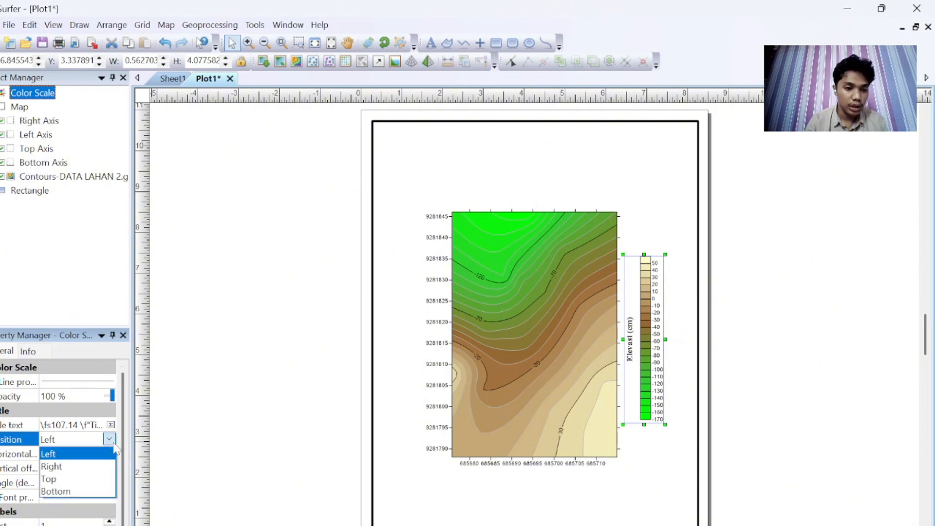
{"action": "left_click", "coordinate": [73, 479]}
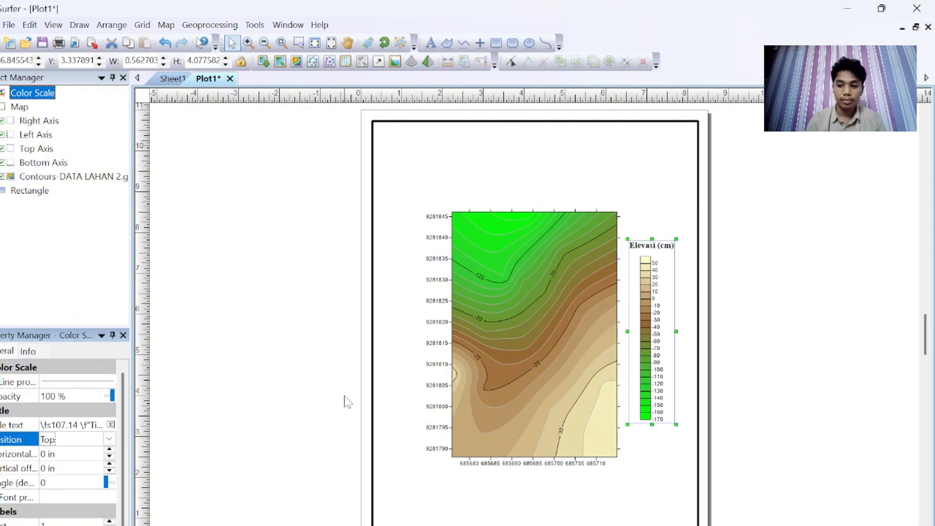
Step: Add a base layer to the map from the BATAS LAHAN 2.shp boundary file
{"action": "left_click", "coordinate": [531, 303]}
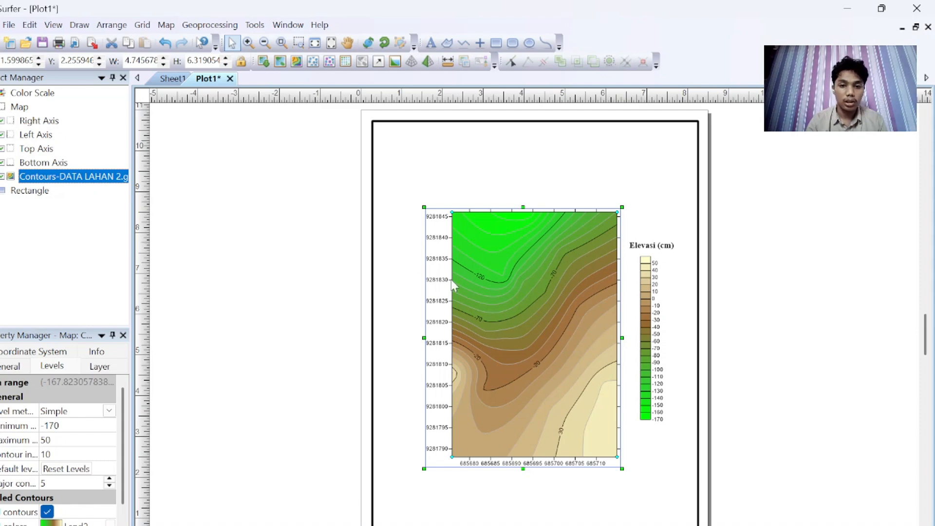
{"action": "right_click", "coordinate": [495, 309]}
{"action": "mouse_move", "coordinate": [544, 507]}
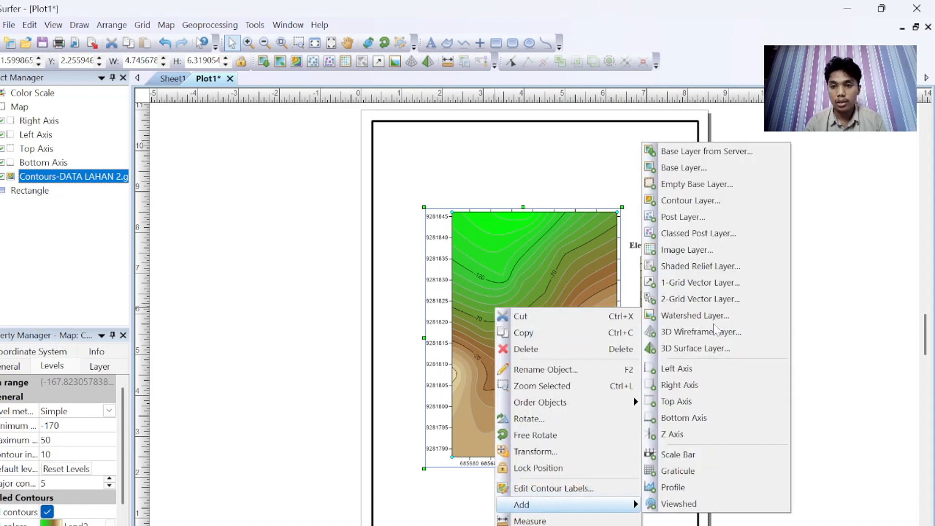
{"action": "left_click", "coordinate": [685, 168]}
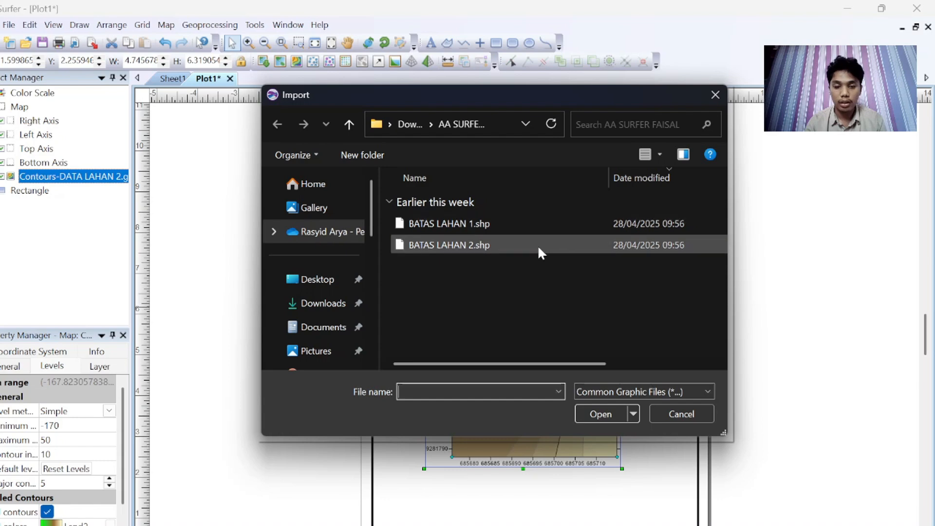
{"action": "left_click", "coordinate": [537, 245]}
{"action": "left_click", "coordinate": [618, 412]}
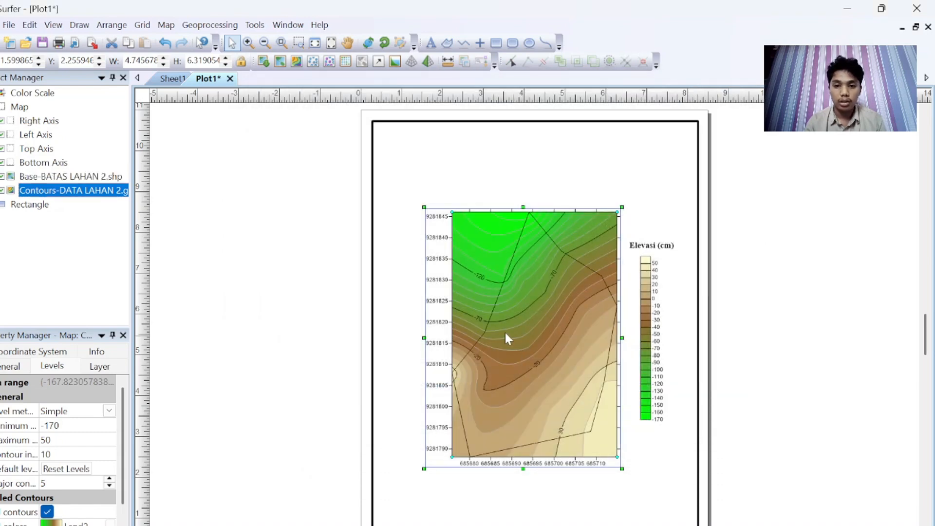
Step: Hide and re-show the contour layer to inspect the boundary layer alone
{"action": "left_click", "coordinate": [2, 190]}
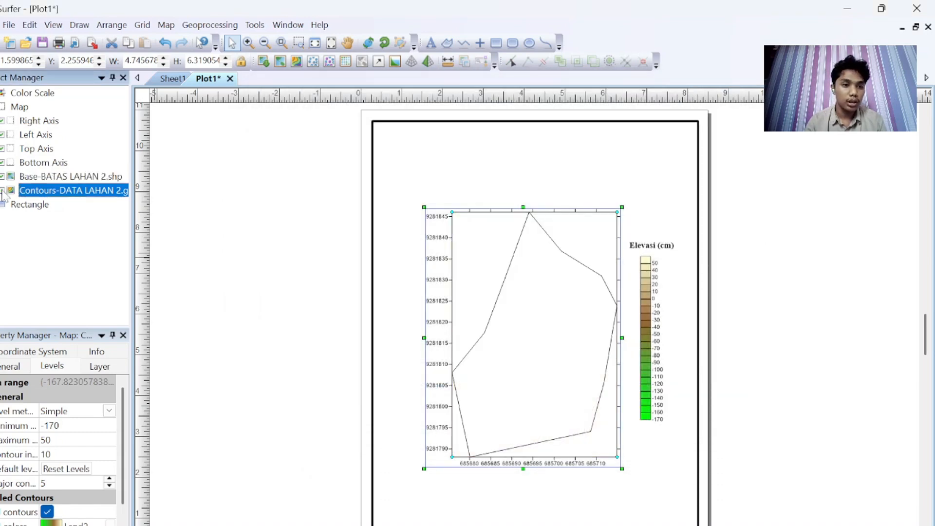
{"action": "left_click", "coordinate": [2, 190]}
{"action": "left_click", "coordinate": [339, 338]}
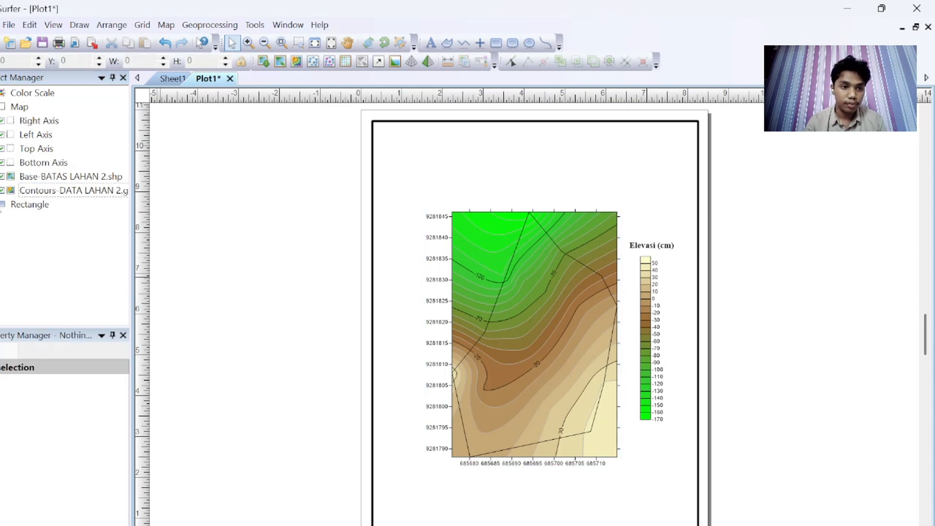
Step: Set the boundary polygon's line colour to Red
{"action": "left_click", "coordinate": [3, 184]}
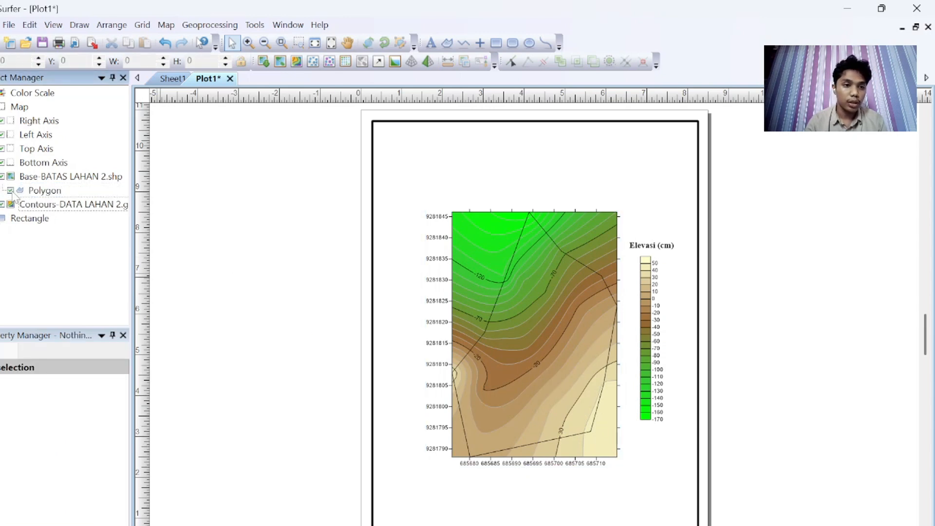
{"action": "left_click", "coordinate": [10, 191]}
{"action": "left_click", "coordinate": [10, 191]}
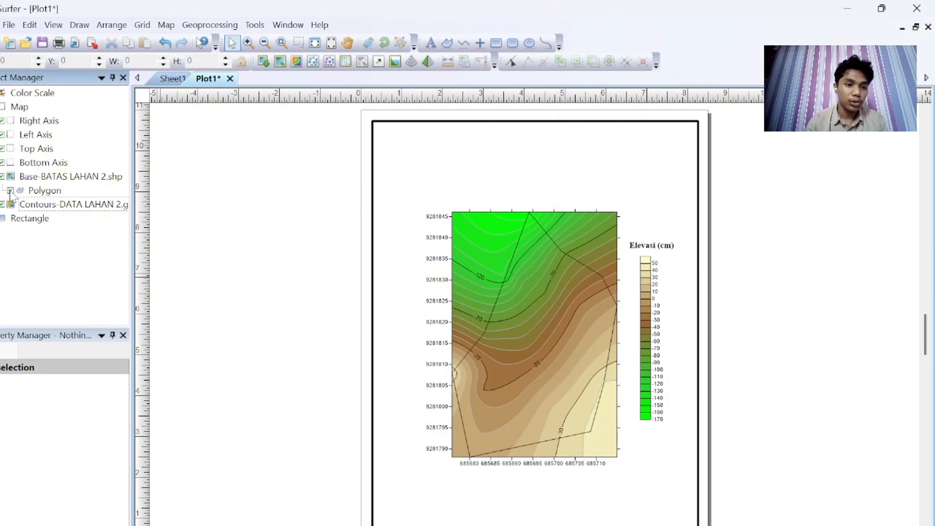
{"action": "left_click", "coordinate": [50, 190]}
{"action": "left_click", "coordinate": [116, 397]}
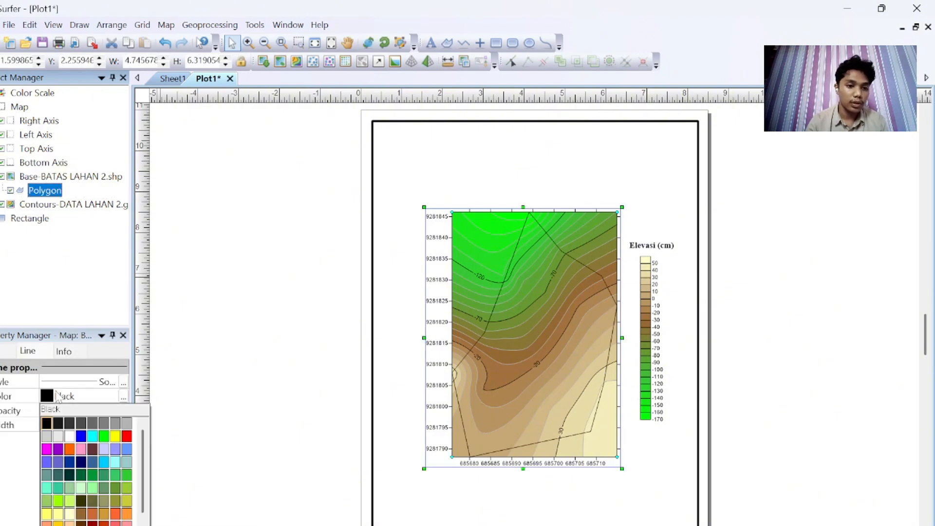
{"action": "left_click", "coordinate": [127, 437]}
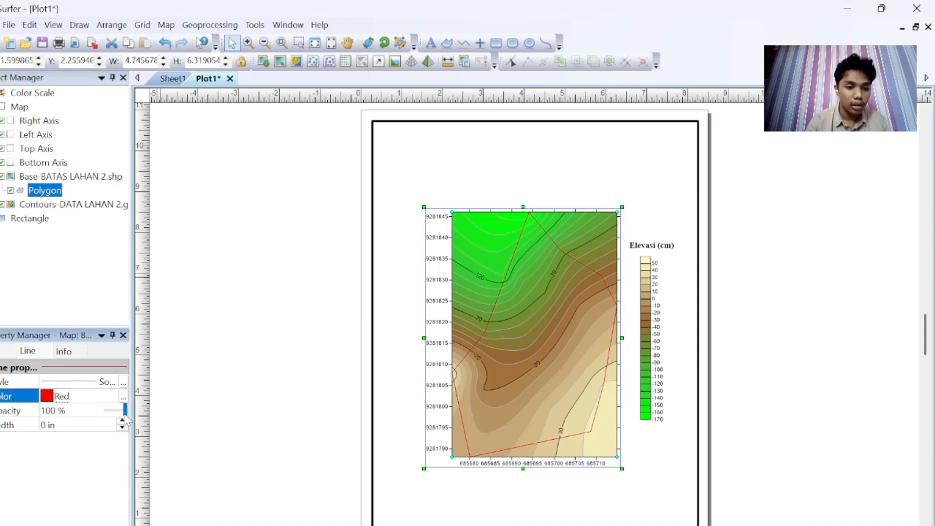
Step: Set the boundary polygon's line width to 0.05 in
{"action": "left_click", "coordinate": [124, 415]}
{"action": "left_click_drag", "start_coordinate": [123, 413], "coordinate": [130, 415]}
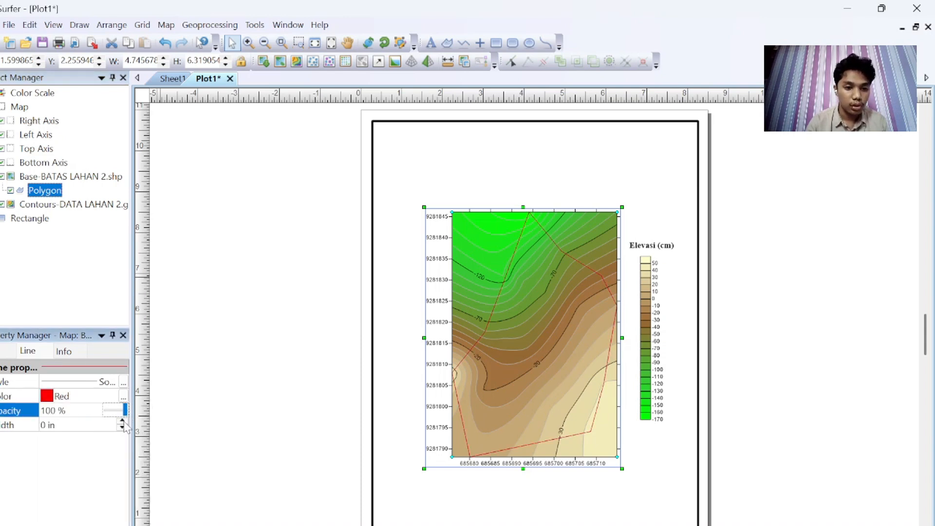
{"action": "left_click", "coordinate": [122, 423]}
{"action": "left_click", "coordinate": [278, 427]}
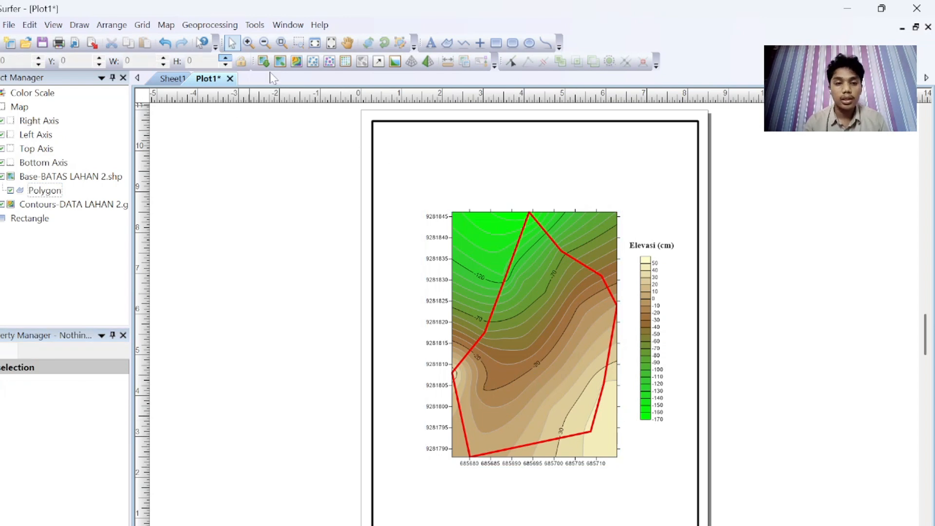
{"action": "left_click", "coordinate": [593, 415]}
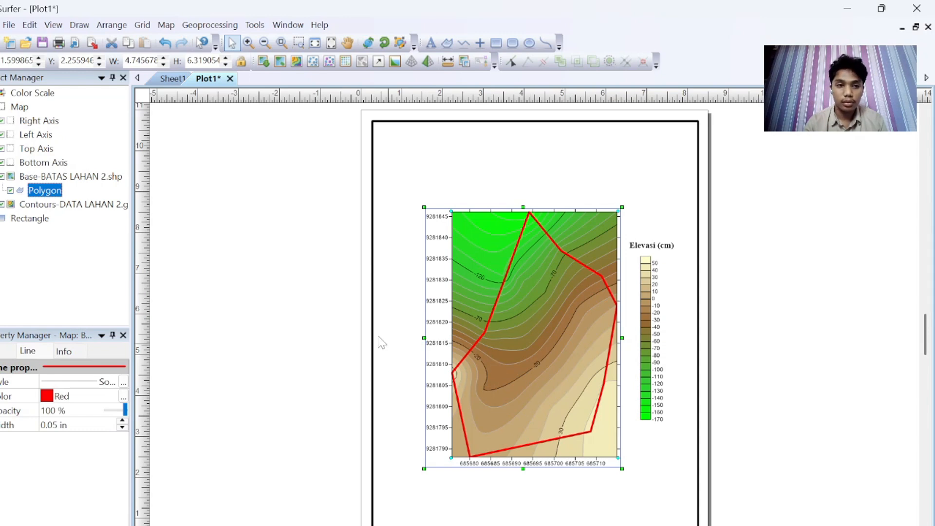
Step: Add a map scale bar to the contour map
{"action": "left_click", "coordinate": [59, 177]}
{"action": "left_click", "coordinate": [85, 205]}
{"action": "right_click", "coordinate": [86, 205]}
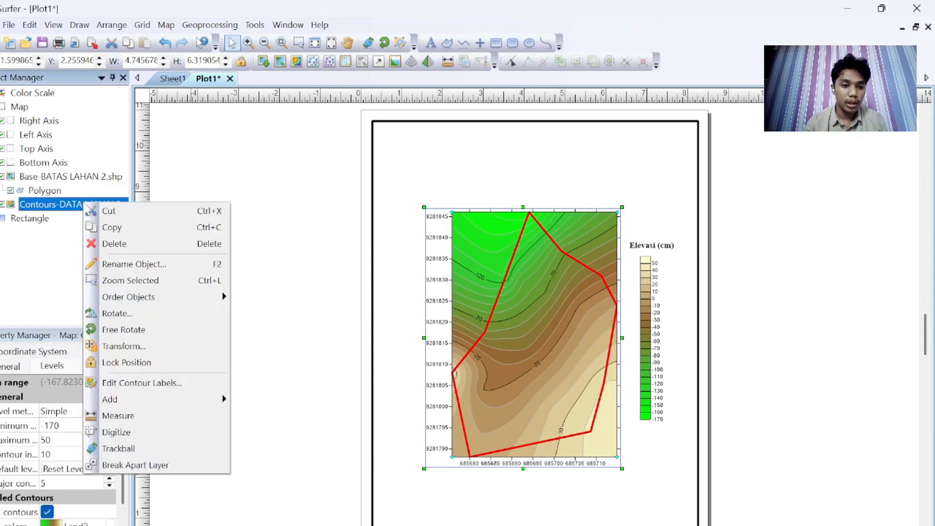
{"action": "mouse_move", "coordinate": [176, 397]}
{"action": "left_click", "coordinate": [266, 349]}
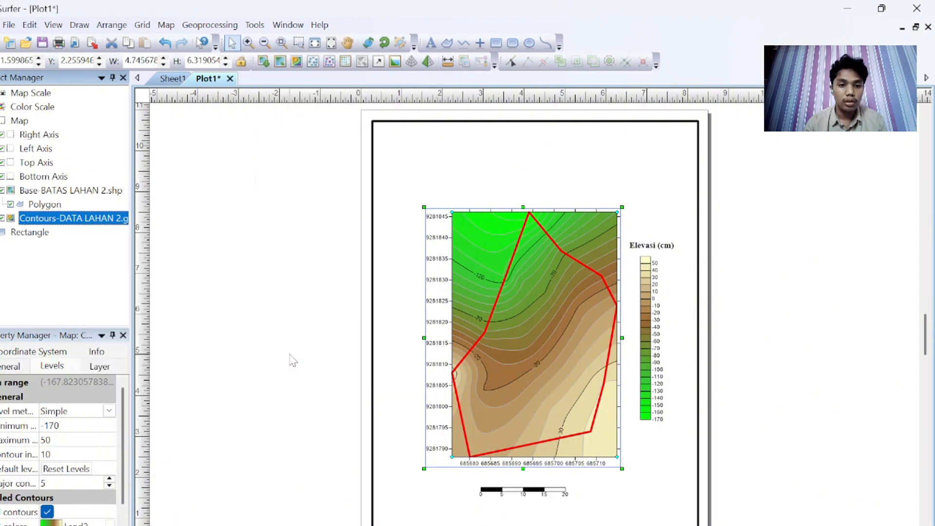
Step: Format the scale bar's labels to show metre units
{"action": "left_click", "coordinate": [534, 491]}
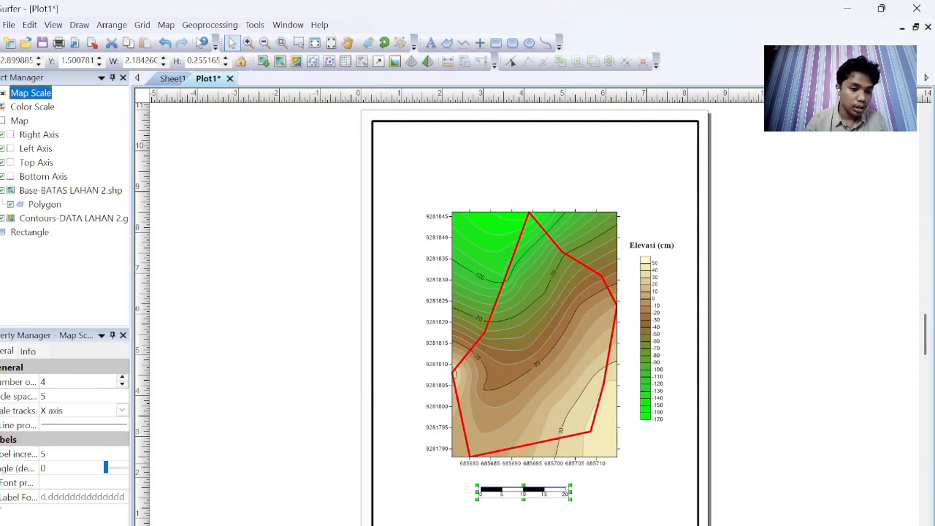
{"action": "left_click", "coordinate": [17, 500]}
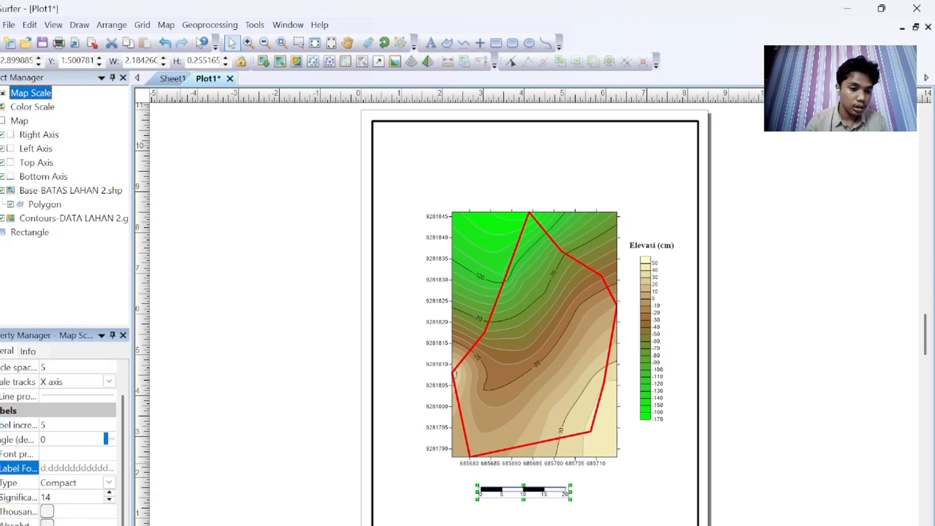
{"action": "left_click", "coordinate": [73, 525]}
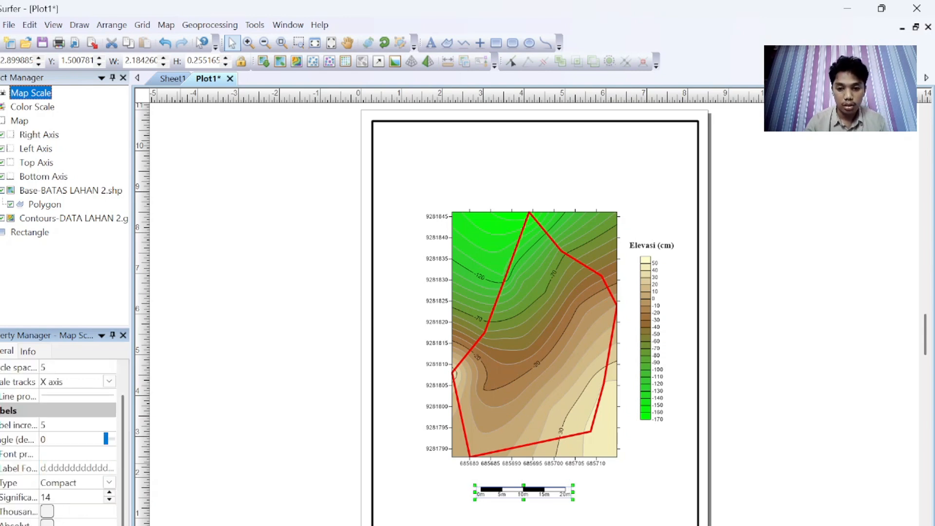
{"action": "left_click", "coordinate": [246, 446]}
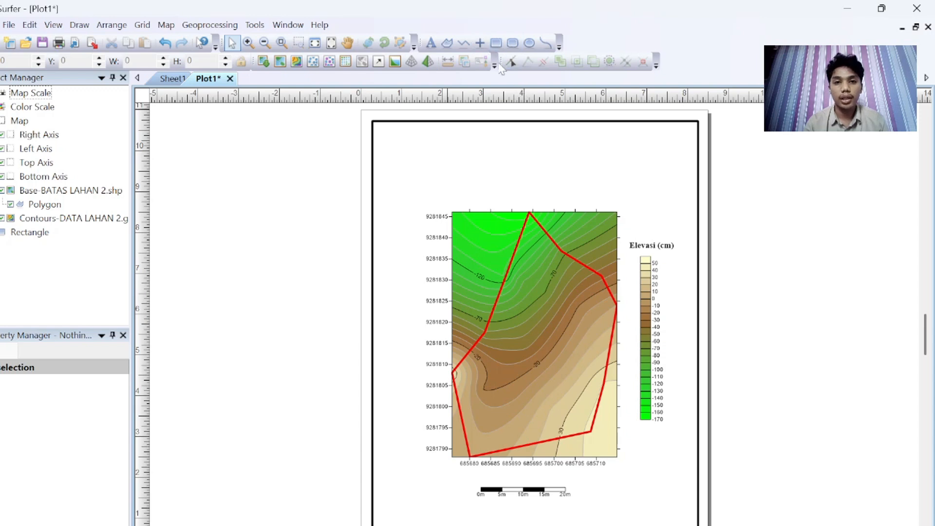
Step: Place a point symbol near the page's upper-right corner
{"action": "left_click", "coordinate": [482, 45]}
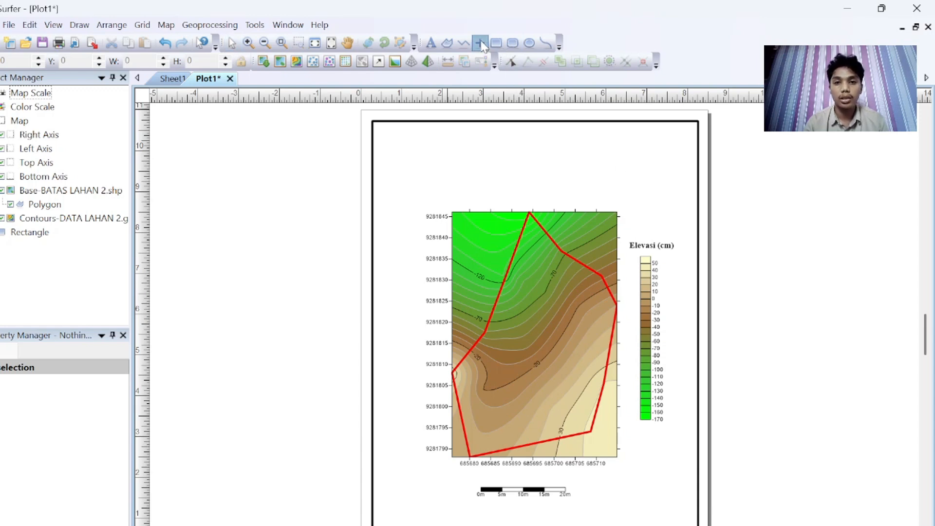
{"action": "left_click", "coordinate": [621, 170]}
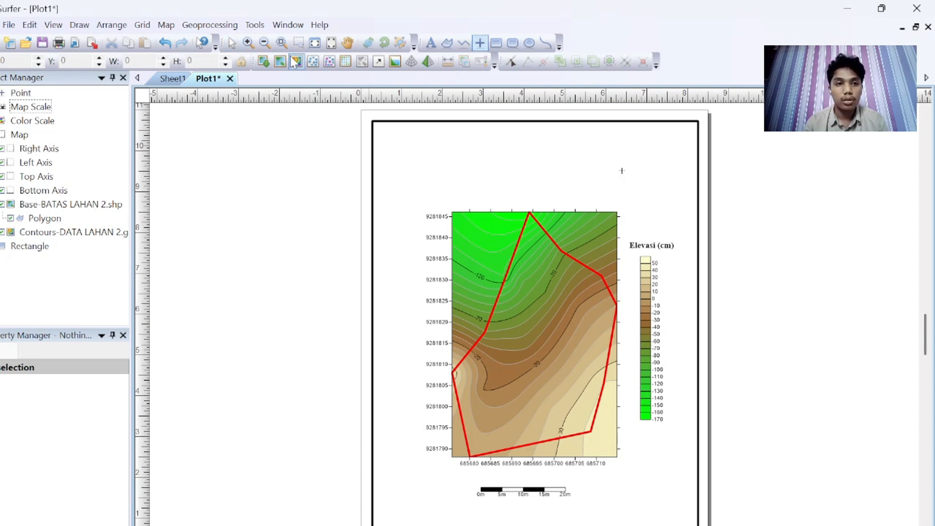
{"action": "left_click", "coordinate": [231, 43]}
{"action": "left_click", "coordinate": [623, 172]}
Step: Enlarge the point symbol to about 0.8 in
{"action": "scroll", "coordinate": [624, 179], "scroll_direction": "up", "scroll_amount": 2}
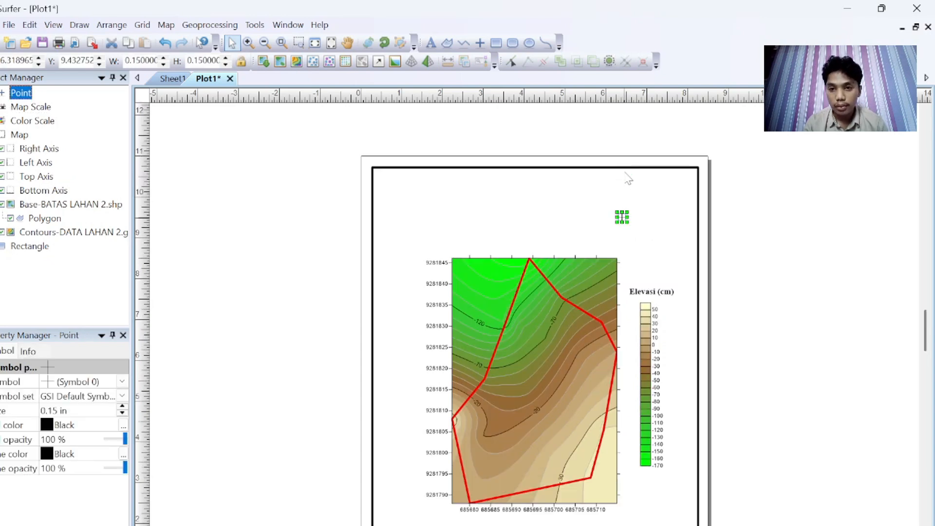
{"action": "left_click_drag", "start_coordinate": [630, 209], "coordinate": [681, 184]}
{"action": "left_click", "coordinate": [488, 252]}
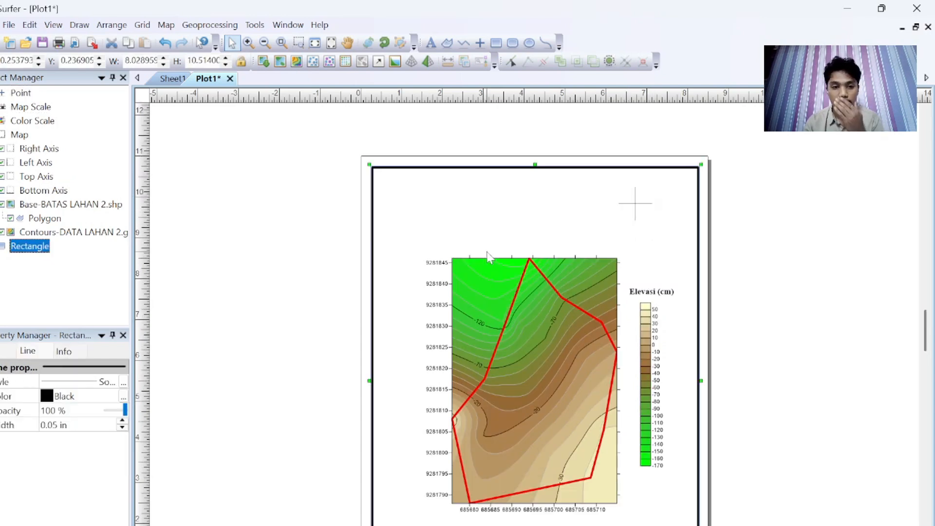
{"action": "left_click", "coordinate": [11, 355]}
{"action": "left_click", "coordinate": [637, 207]}
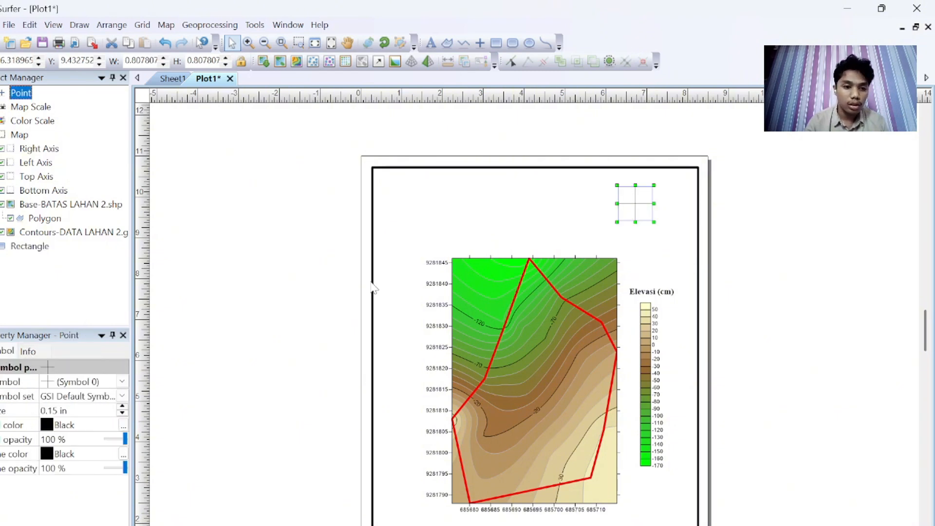
Step: Change the point symbol to a north arrow from the GSI North Arrows symbol set
{"action": "left_click", "coordinate": [113, 397]}
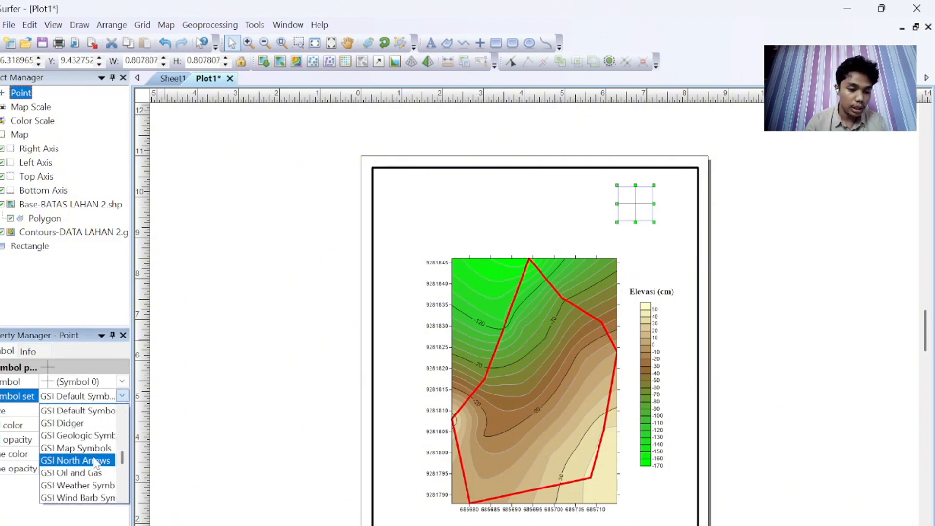
{"action": "left_click", "coordinate": [92, 461]}
{"action": "left_click", "coordinate": [121, 383]}
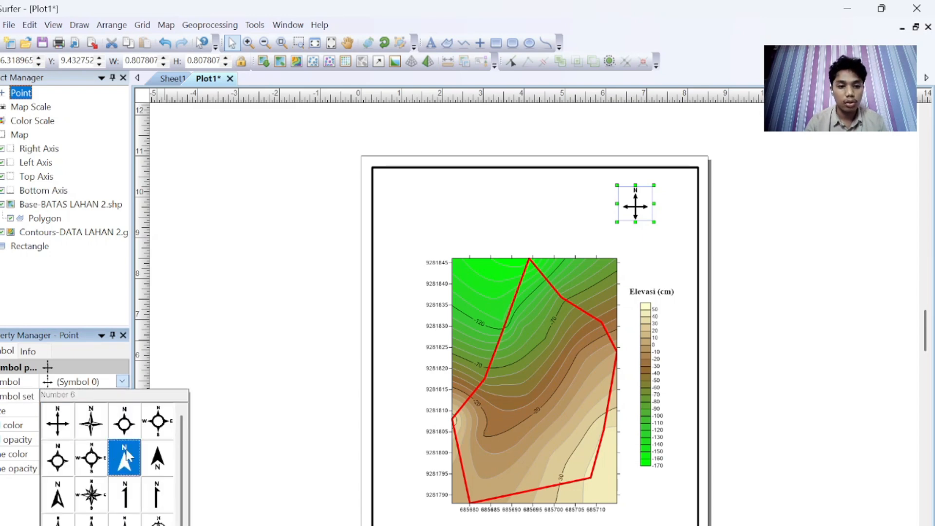
{"action": "left_click", "coordinate": [123, 466]}
{"action": "left_click", "coordinate": [805, 400]}
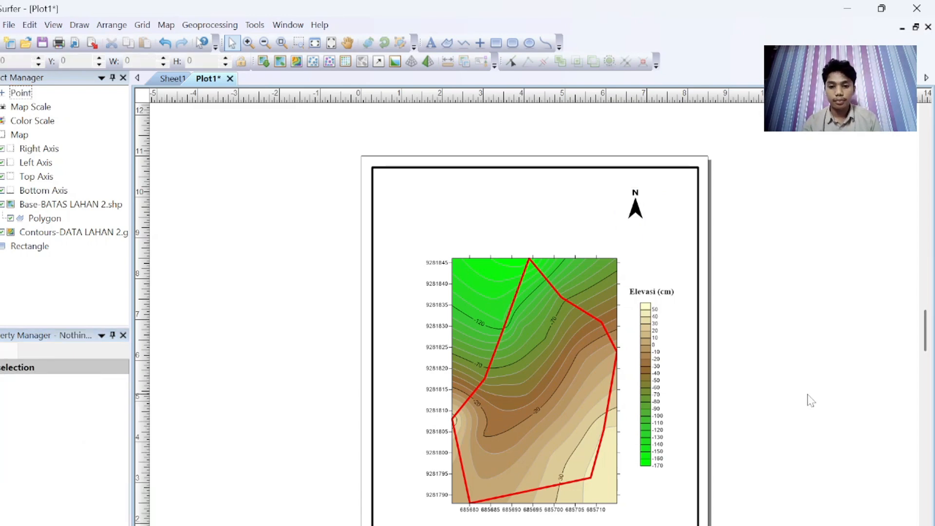
{"action": "scroll", "coordinate": [563, 382], "scroll_direction": "down", "scroll_amount": 3}
{"action": "scroll", "coordinate": [563, 383], "scroll_direction": "up", "scroll_amount": 3}
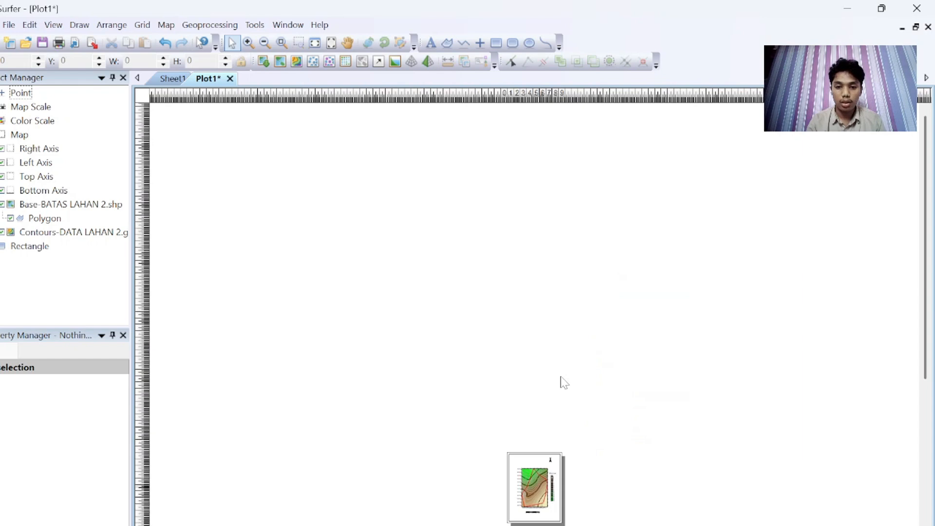
{"action": "scroll", "coordinate": [564, 383], "scroll_direction": "down", "scroll_amount": 5}
{"action": "scroll", "coordinate": [582, 194], "scroll_direction": "up", "scroll_amount": 5}
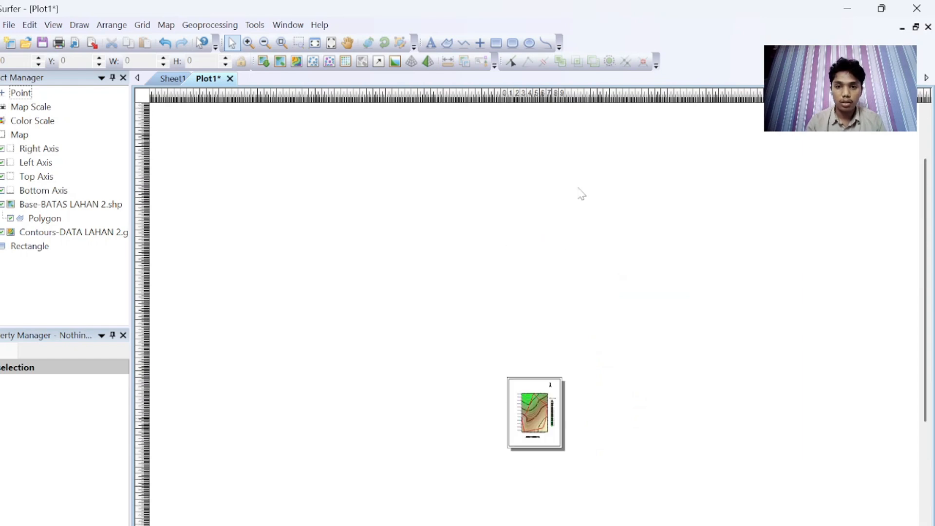
{"action": "scroll", "coordinate": [581, 194], "scroll_direction": "up", "scroll_amount": 2}
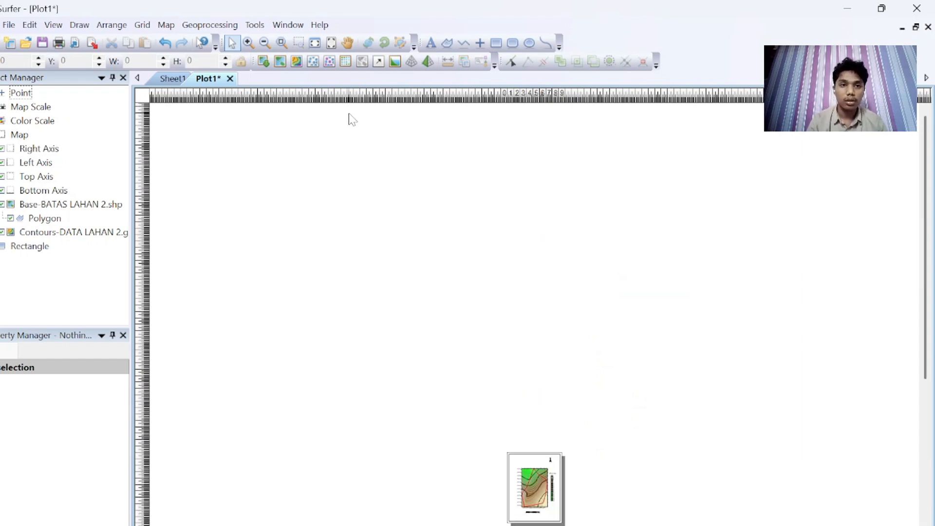
{"action": "left_click", "coordinate": [334, 45]}
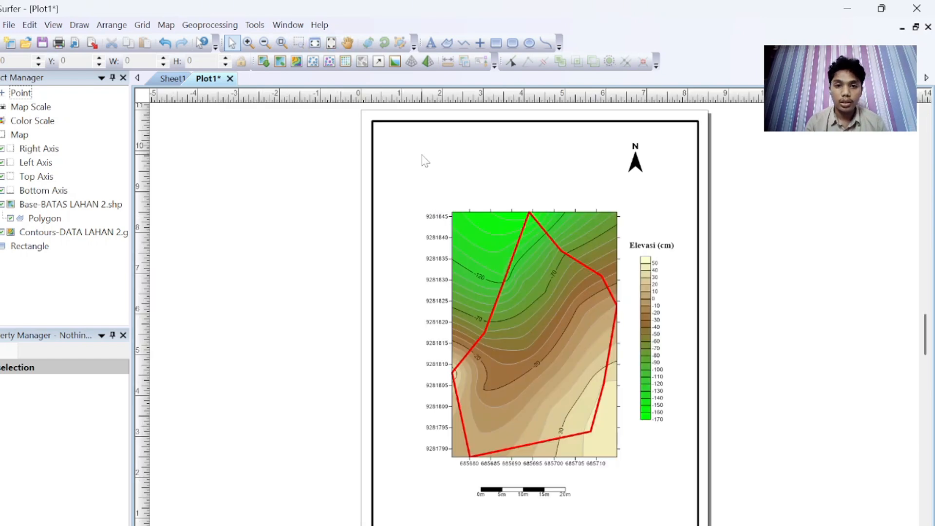
Step: Add the title text "PETA KONTUR LAHAN 2 KARIHKIL" near the top of the page
{"action": "left_click", "coordinate": [481, 45]}
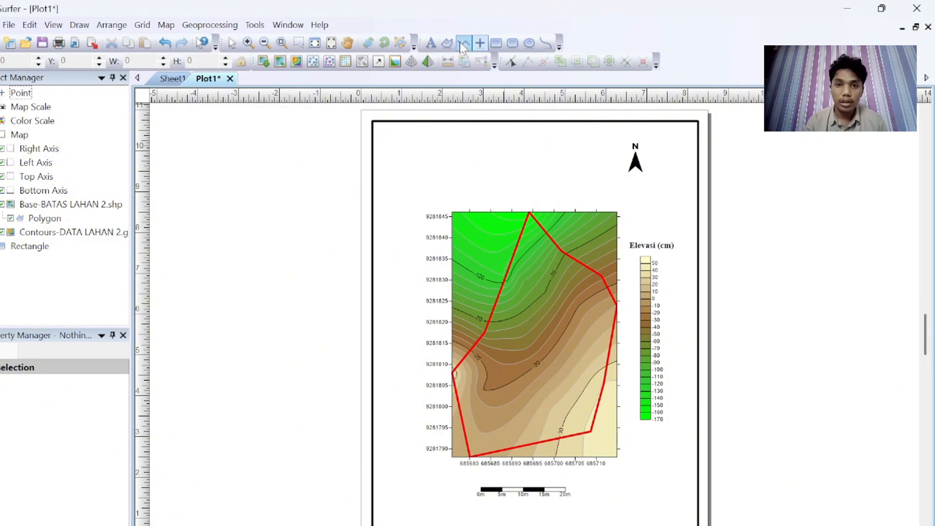
{"action": "left_click", "coordinate": [432, 45]}
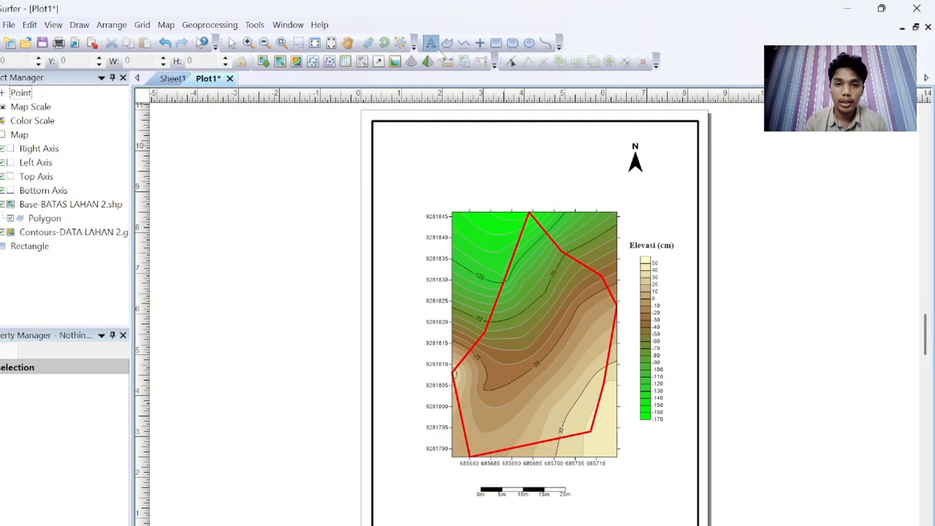
{"action": "left_click", "coordinate": [418, 144]}
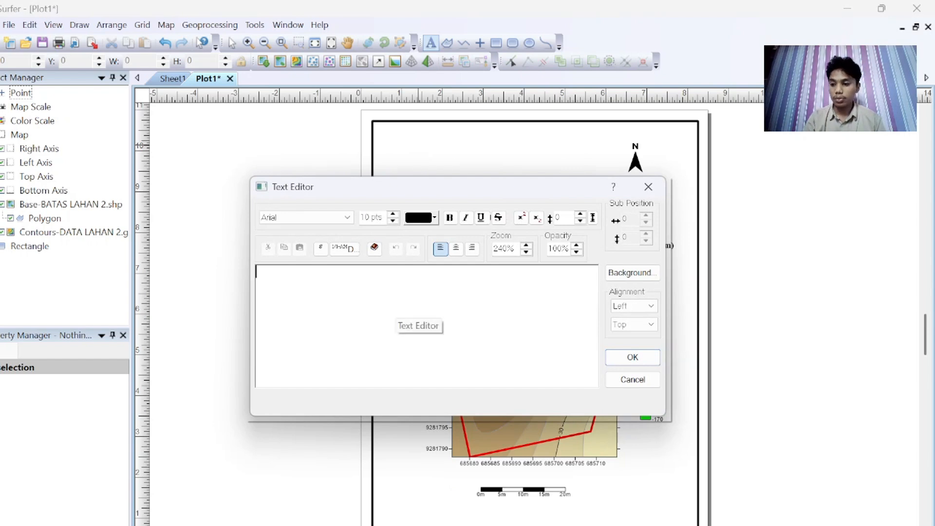
{"action": "type", "text": "P"}
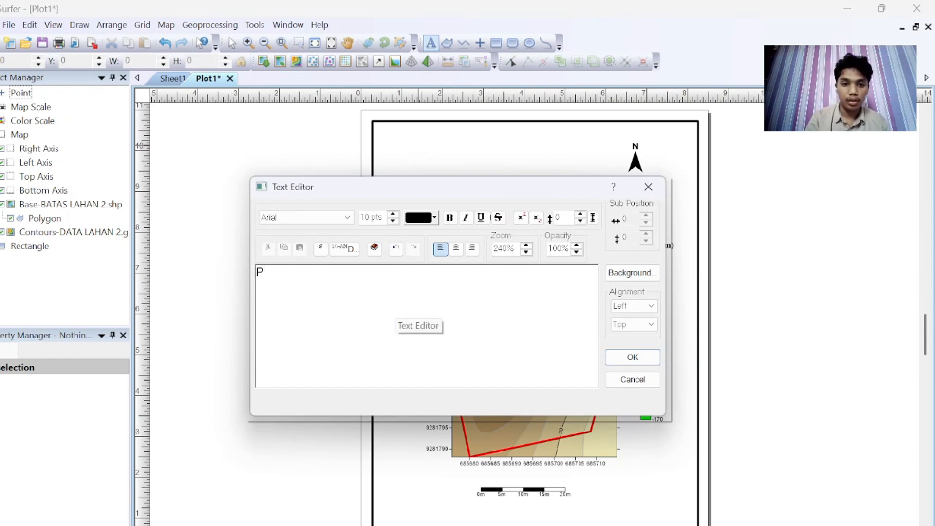
{"action": "key", "text": "Caps_Lock"}
{"action": "type", "text": "ETA KONT"}
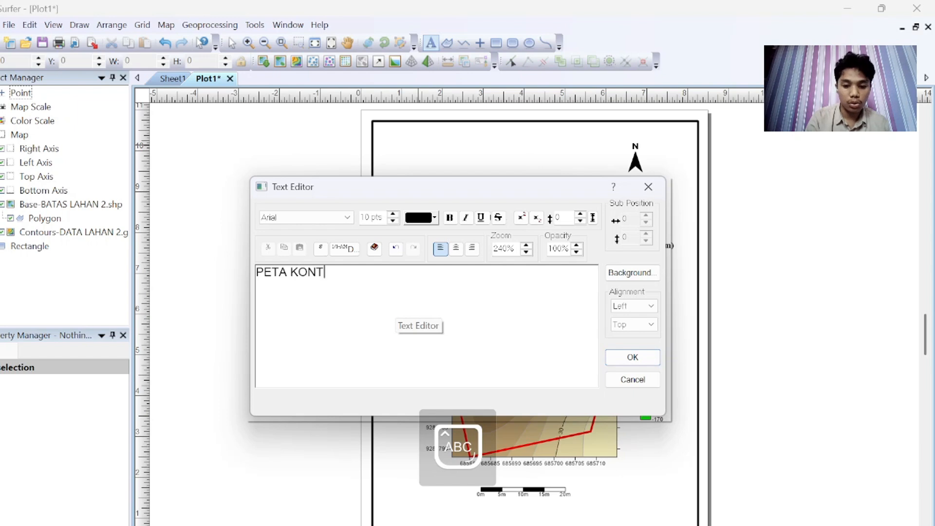
{"action": "type", "text": "UR LAHAN"}
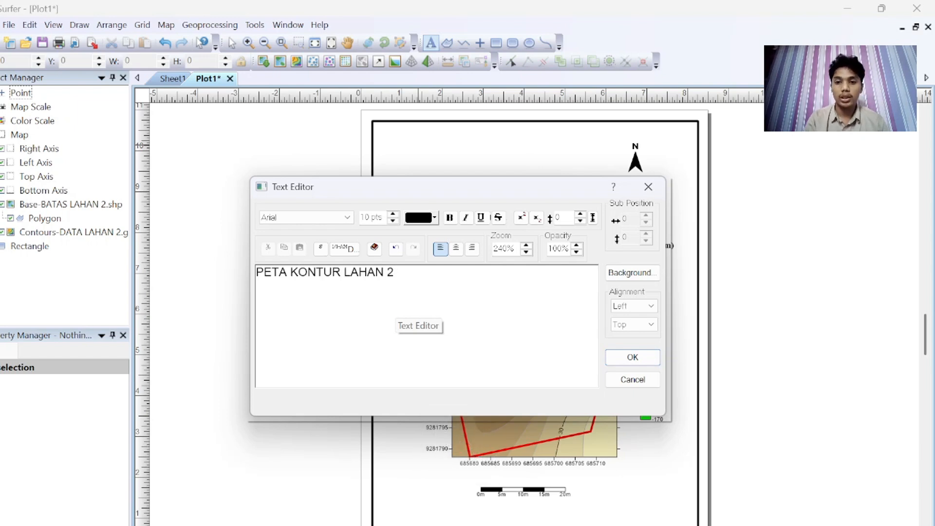
{"action": "type", "text": " 2KARIHKIL"}
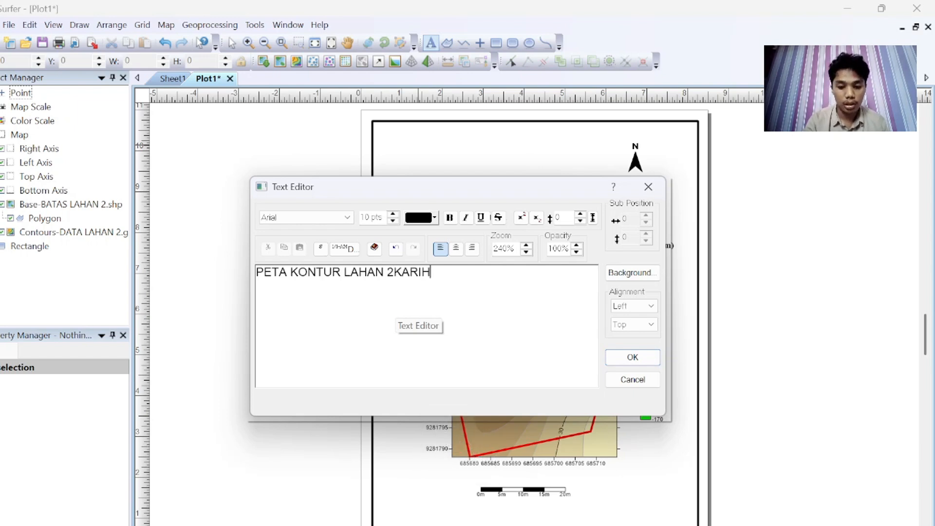
{"action": "key", "text": "BackSpace"}
{"action": "key", "text": "BackSpace"}
{"action": "key", "text": "BackSpace"}
{"action": "key", "text": "BackSpace"}
{"action": "key", "text": "BackSpace"}
{"action": "key", "text": "BackSpace"}
{"action": "key", "text": "BackSpace"}
{"action": "key", "text": "BackSpace"}
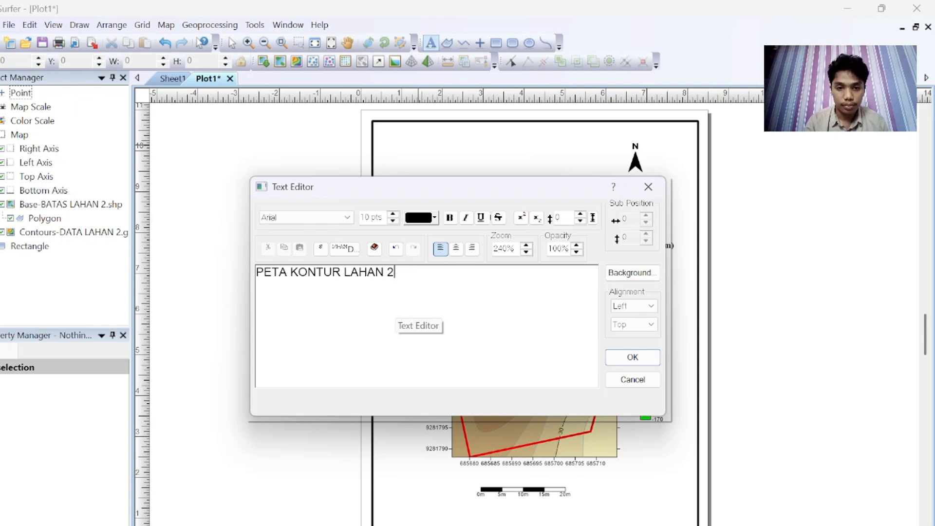
{"action": "type", "text": "KARIHKIL"}
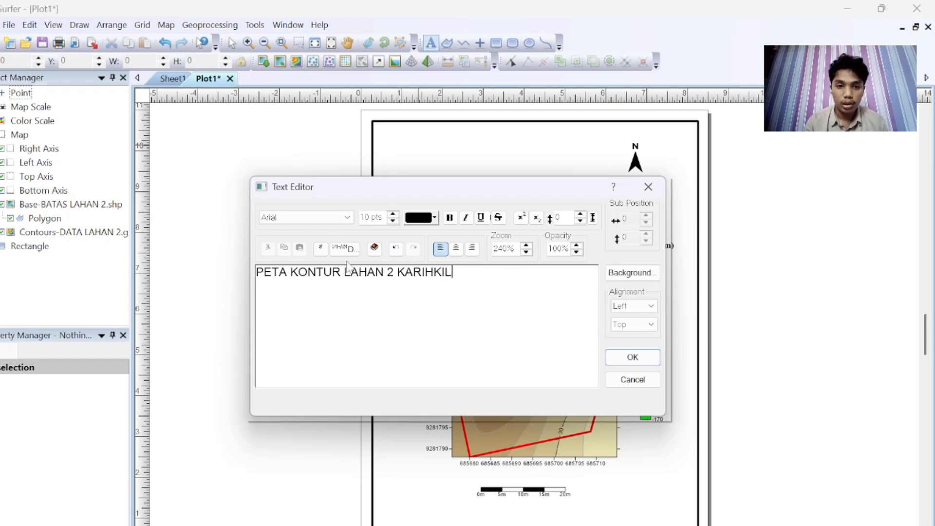
Step: Format the title as Times New Roman, 30 pt, bold
{"action": "key", "text": "ctrl+a"}
{"action": "left_click", "coordinate": [349, 217]}
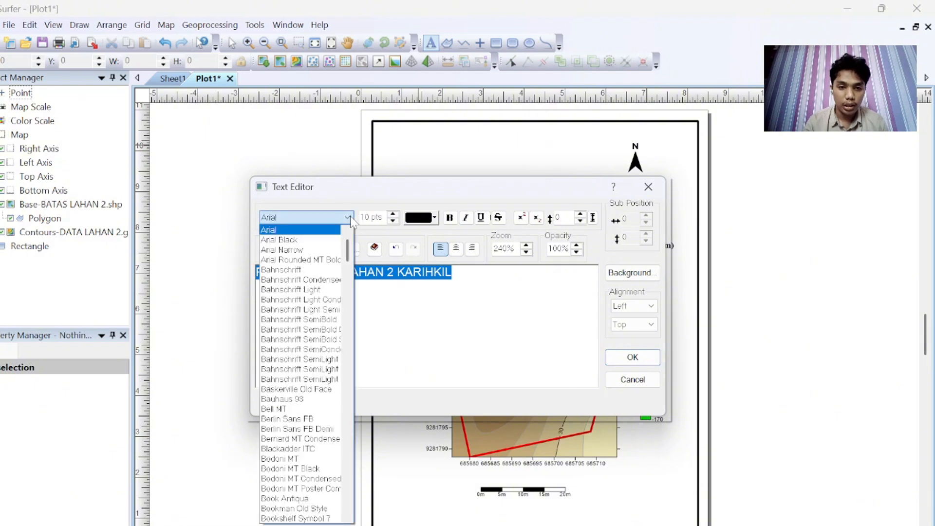
{"action": "key", "text": "t"}
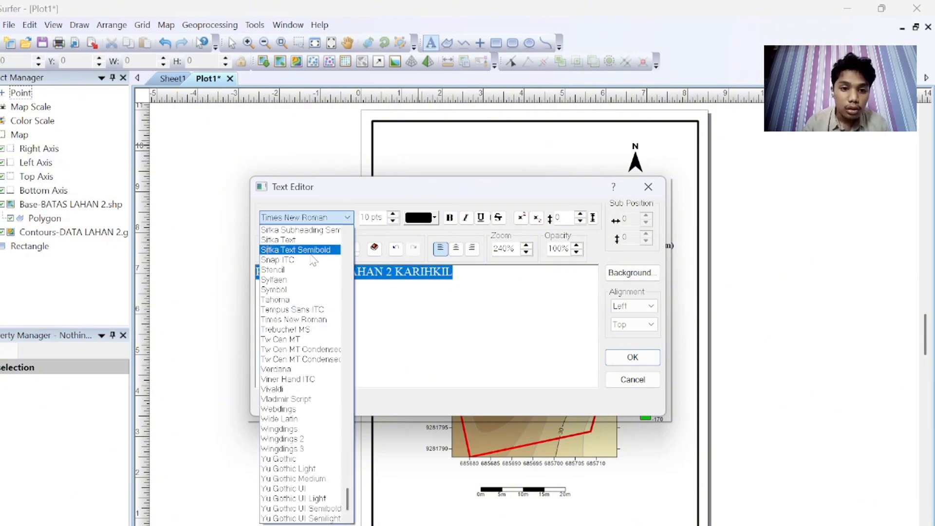
{"action": "left_click", "coordinate": [307, 321]}
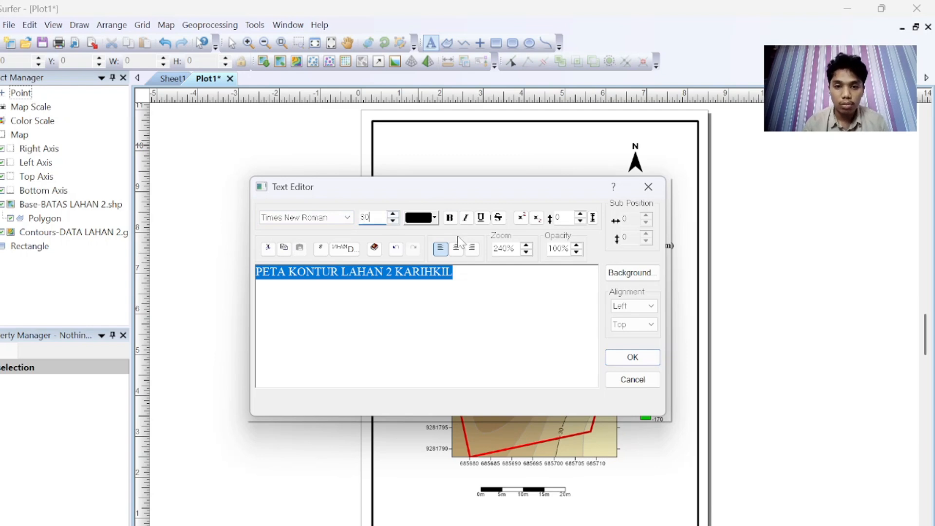
{"action": "left_click", "coordinate": [450, 217]}
{"action": "left_click", "coordinate": [636, 361]}
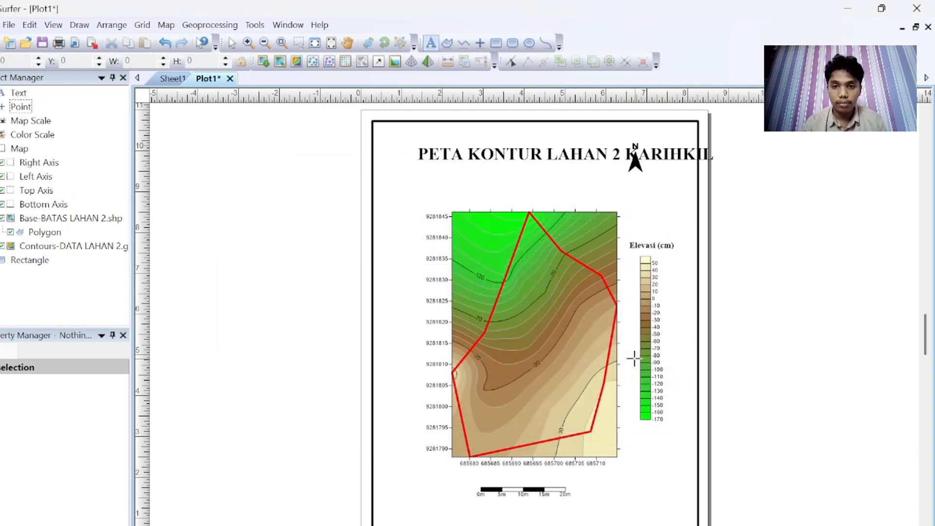
{"action": "left_click", "coordinate": [572, 151]}
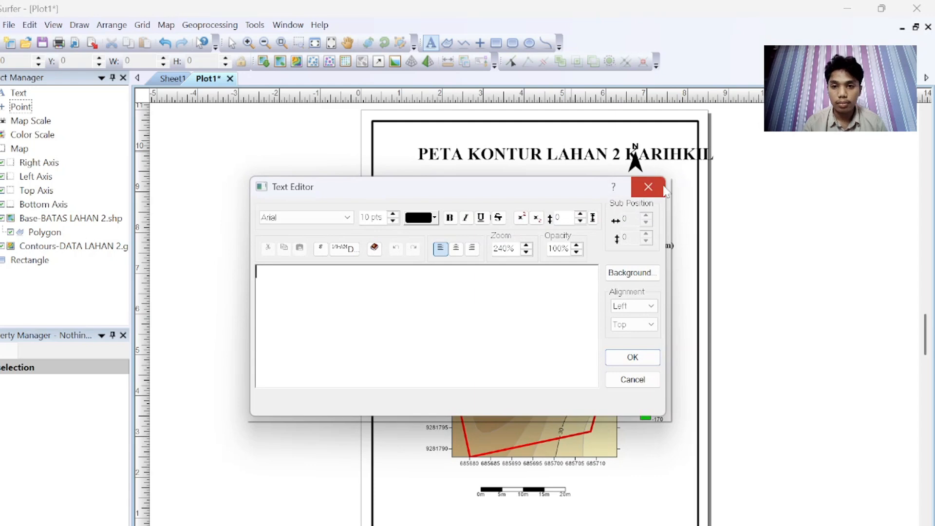
{"action": "left_click", "coordinate": [648, 187]}
{"action": "left_click", "coordinate": [648, 188]}
{"action": "left_click", "coordinate": [648, 188]}
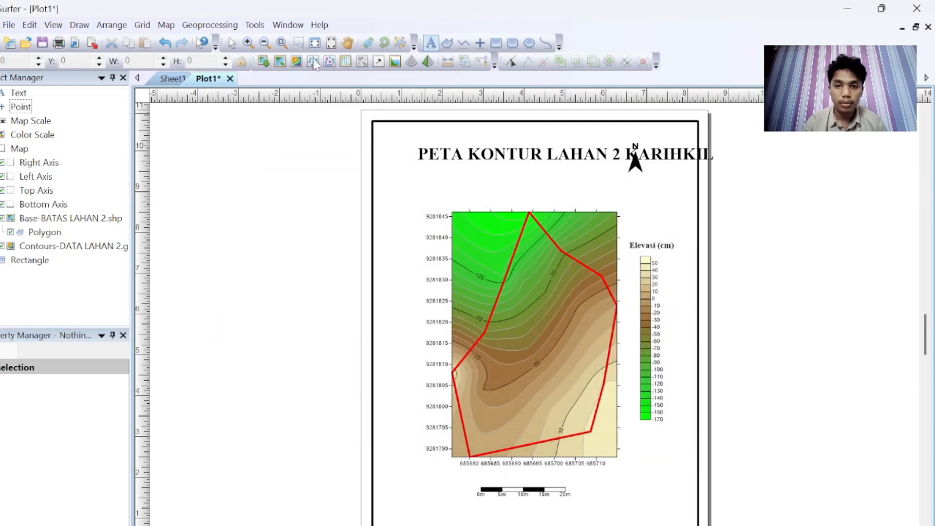
Step: Move the title up to the top of the frame, centred above the map
{"action": "left_click", "coordinate": [232, 43]}
{"action": "left_click", "coordinate": [504, 164]}
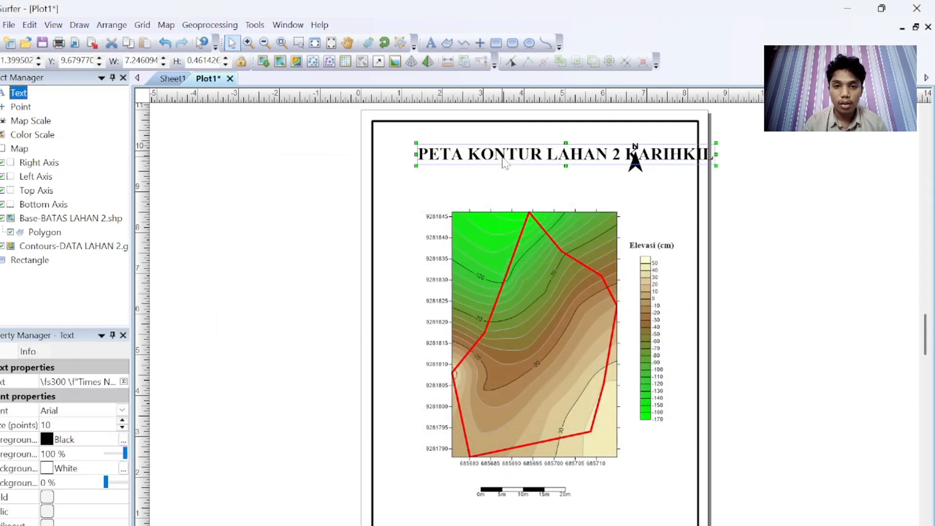
{"action": "left_click_drag", "start_coordinate": [505, 164], "coordinate": [475, 146]}
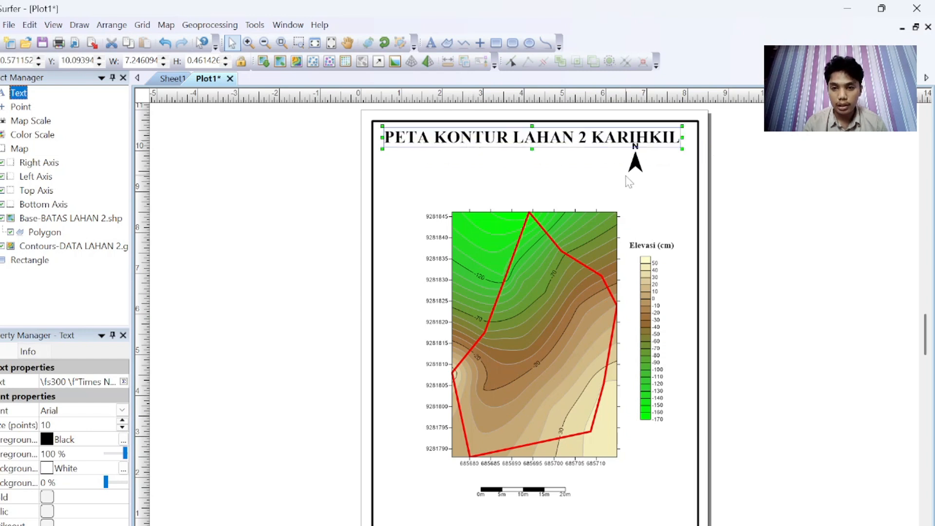
Step: Move the north arrow down closer to the top of the colour scale
{"action": "left_click_drag", "start_coordinate": [646, 164], "coordinate": [657, 204]}
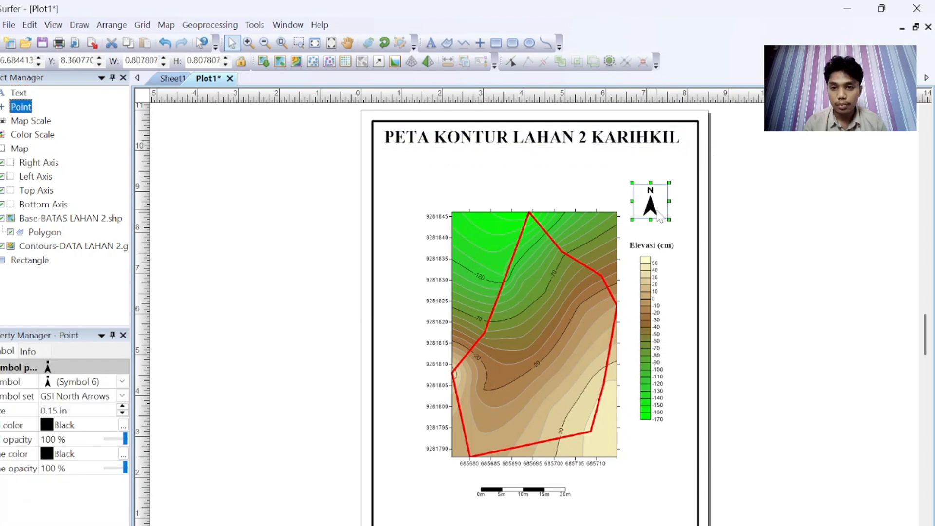
Step: Paste a copy of the title and replace its text with the author's name, student ID number and 2 MEI 2025 on three lines
{"action": "left_click", "coordinate": [540, 140]}
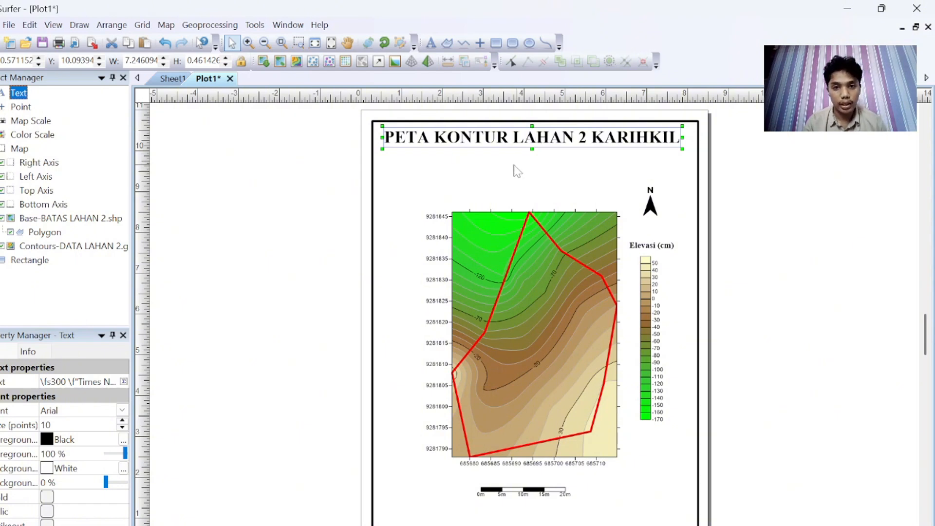
{"action": "key", "text": "ctrl+v"}
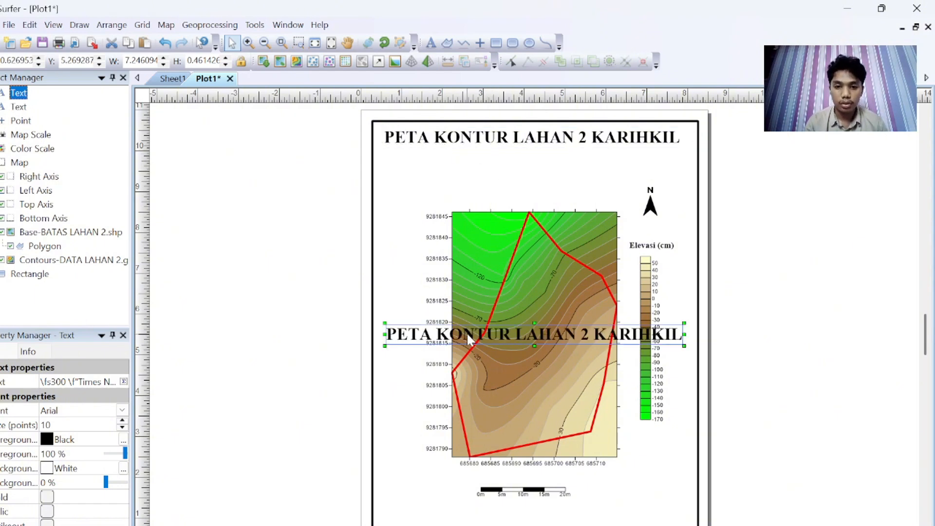
{"action": "double_click", "coordinate": [468, 337]}
{"action": "left_click", "coordinate": [465, 273]}
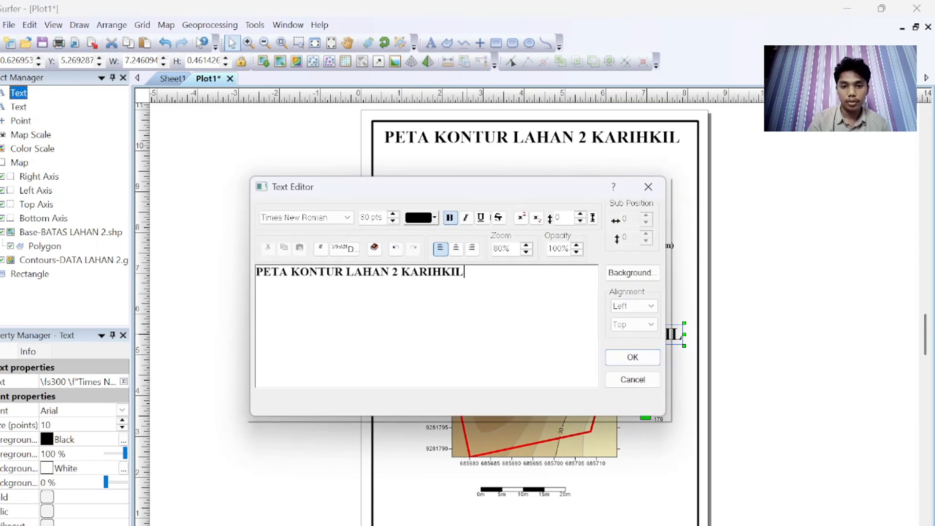
{"action": "key", "text": "BackSpace"}
{"action": "key", "text": "BackSpace"}
{"action": "key", "text": "BackSpace"}
{"action": "key", "text": "BackSpace"}
{"action": "key", "text": "BackSpace"}
{"action": "key", "text": "BackSpace"}
{"action": "key", "text": "BackSpace"}
{"action": "key", "text": "BackSpace"}
{"action": "key", "text": "BackSpace"}
{"action": "key", "text": "BackSpace"}
{"action": "key", "text": "BackSpace"}
{"action": "key", "text": "BackSpace"}
{"action": "key", "text": "BackSpace"}
{"action": "key", "text": "BackSpace"}
{"action": "key", "text": "BackSpace"}
{"action": "key", "text": "BackSpace"}
{"action": "key", "text": "BackSpace"}
{"action": "key", "text": "BackSpace"}
{"action": "key", "text": "BackSpace"}
{"action": "key", "text": "BackSpace"}
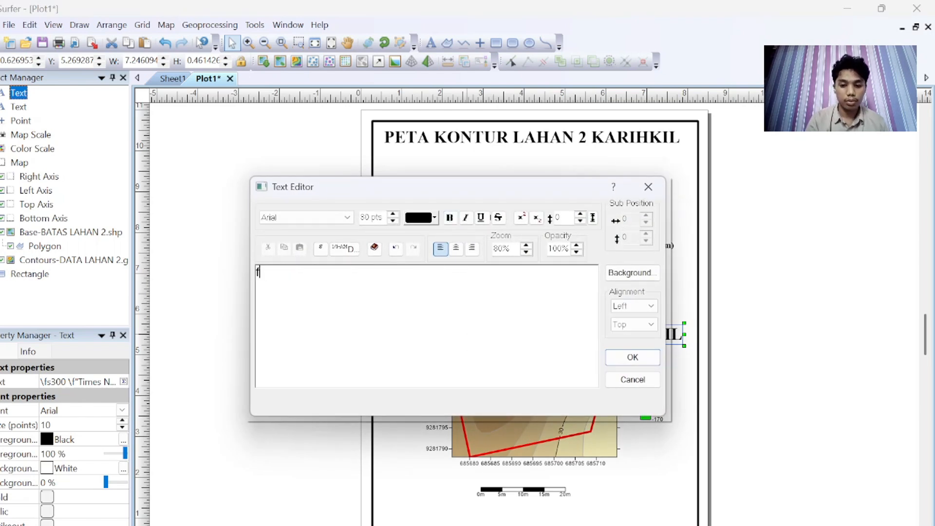
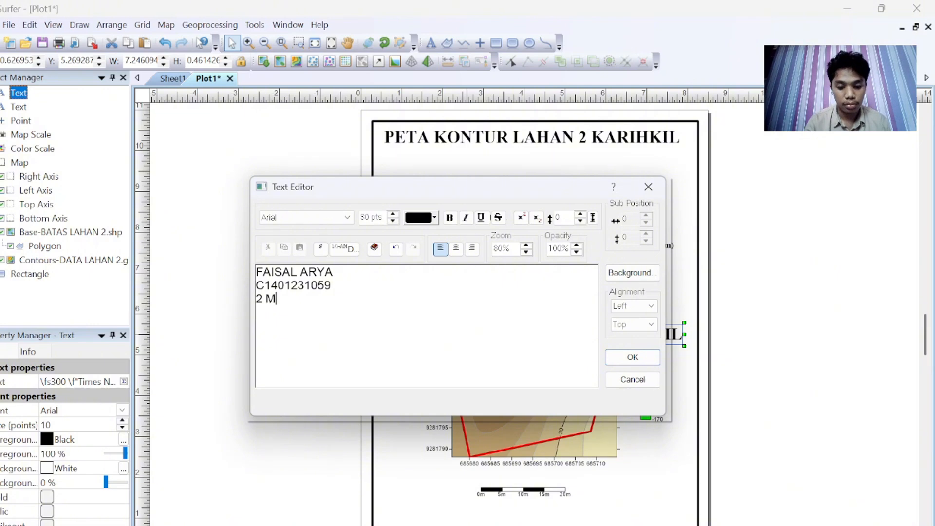
{"action": "type", "text": "025"}
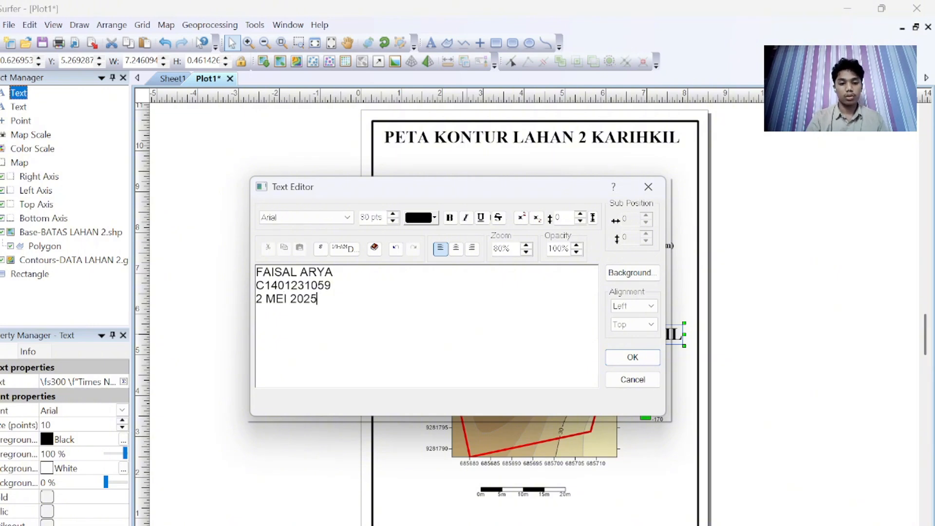
{"action": "left_click", "coordinate": [632, 357]}
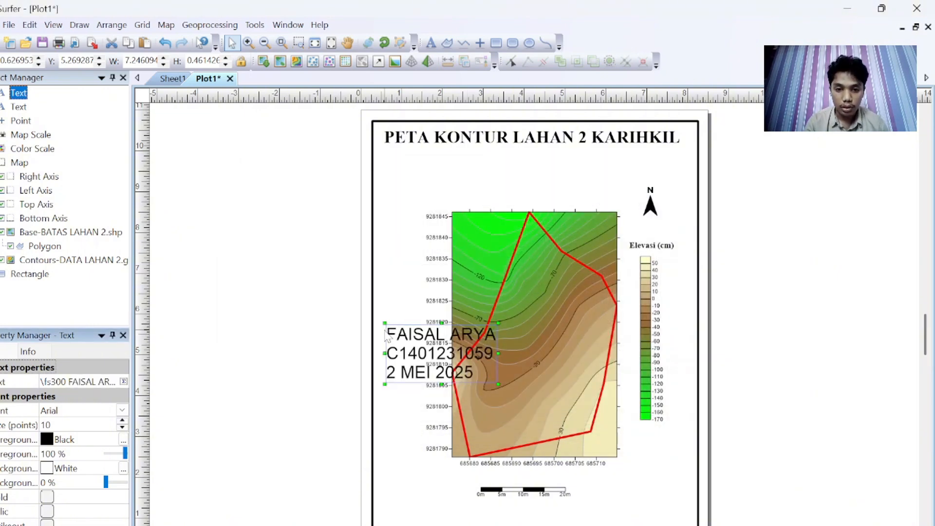
Step: Move the author text block below the title's left end and format it as bold Times New Roman
{"action": "left_click_drag", "start_coordinate": [385, 324], "coordinate": [403, 169]}
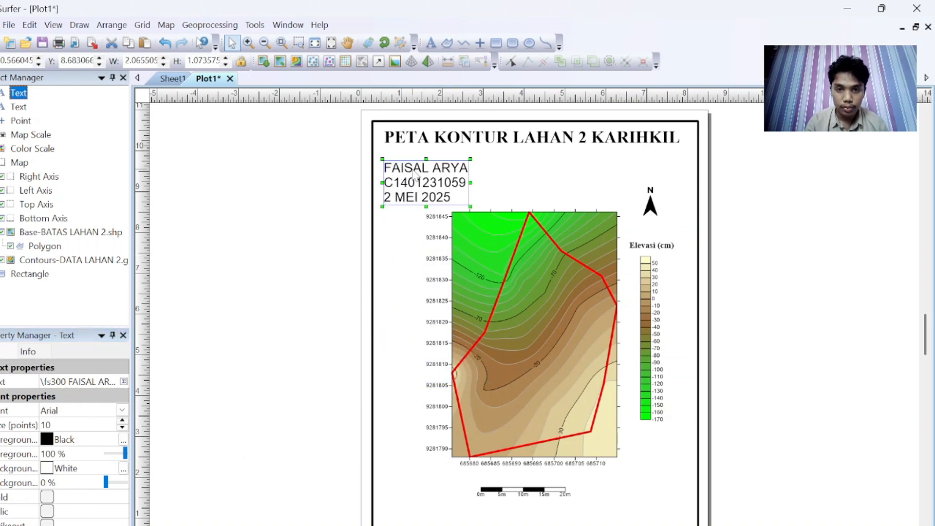
{"action": "double_click", "coordinate": [415, 175]}
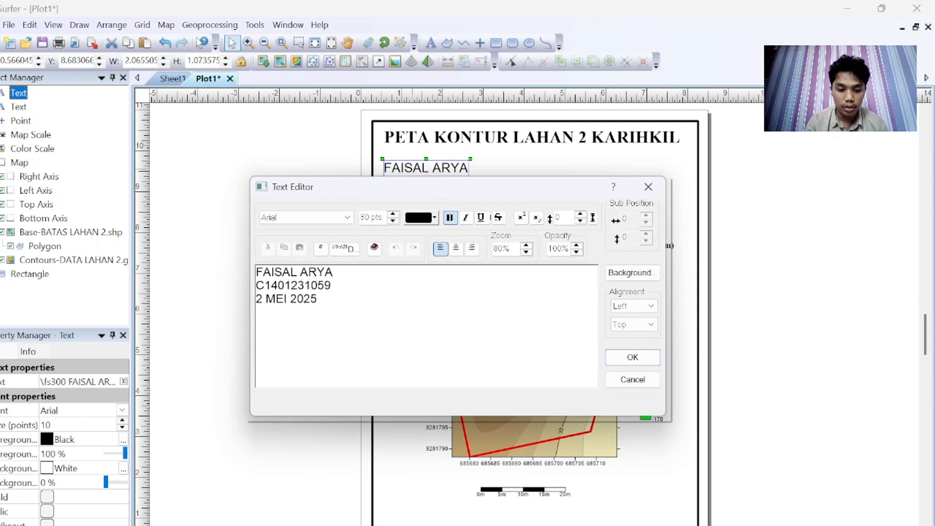
{"action": "key", "text": "ctrl+a"}
{"action": "left_click", "coordinate": [450, 217]}
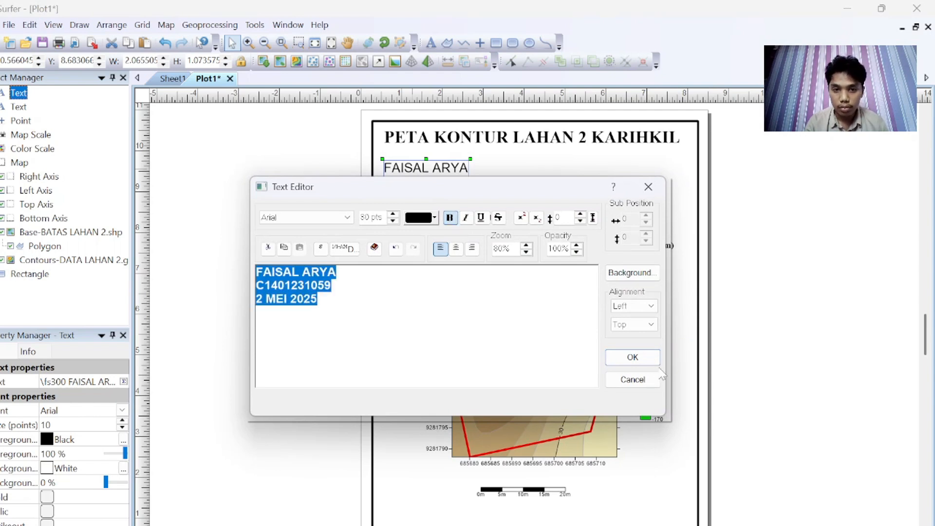
{"action": "left_click", "coordinate": [348, 217]}
{"action": "type", "text": "ti"}
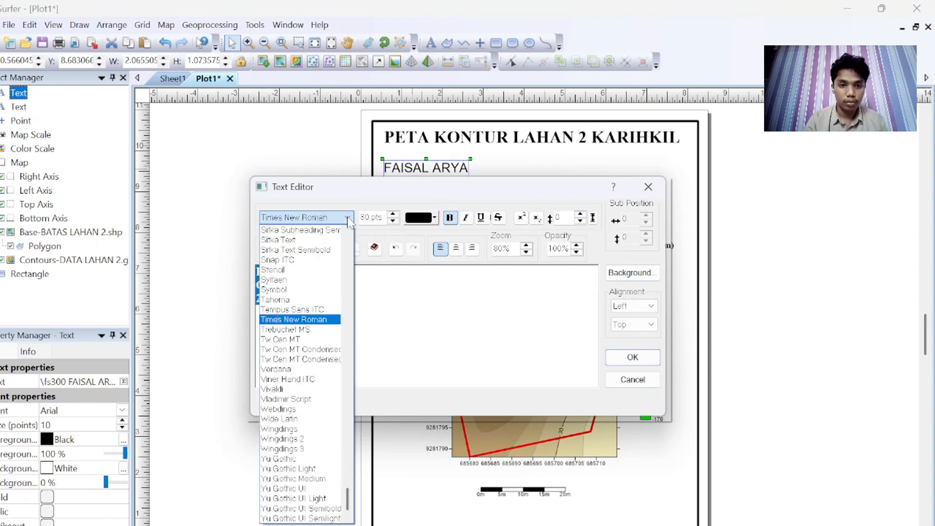
{"action": "key", "text": "Return"}
{"action": "left_click", "coordinate": [635, 359]}
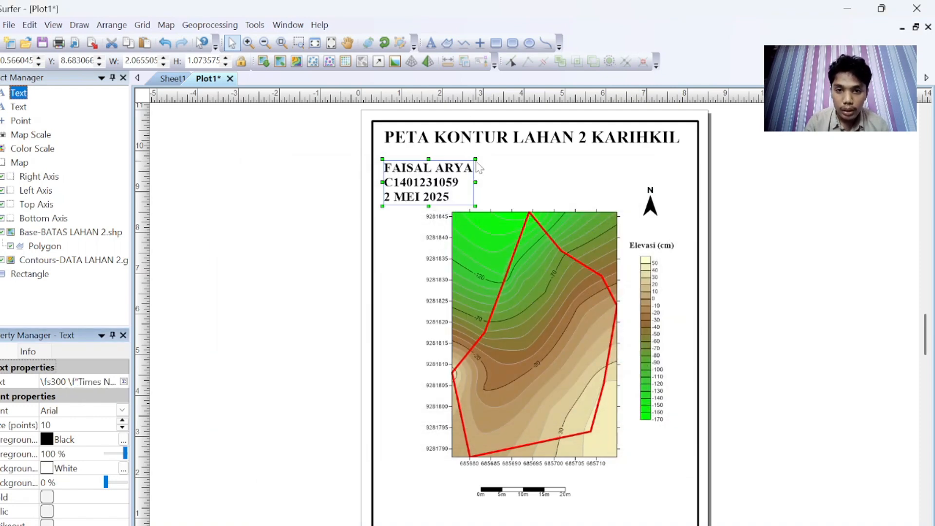
Step: Shrink the author text block slightly and nudge it up just under the title
{"action": "left_click_drag", "start_coordinate": [476, 159], "coordinate": [460, 166]}
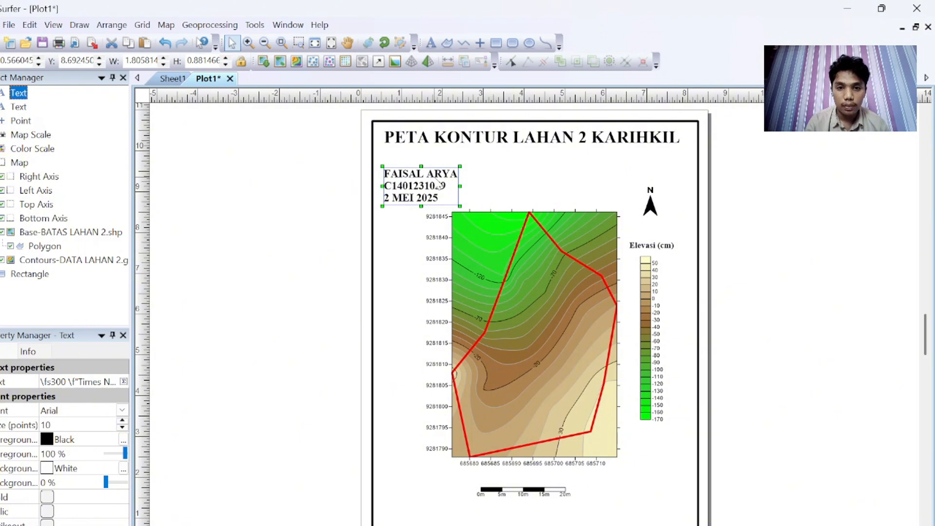
{"action": "left_click_drag", "start_coordinate": [414, 194], "coordinate": [417, 177]}
{"action": "left_click", "coordinate": [529, 183]}
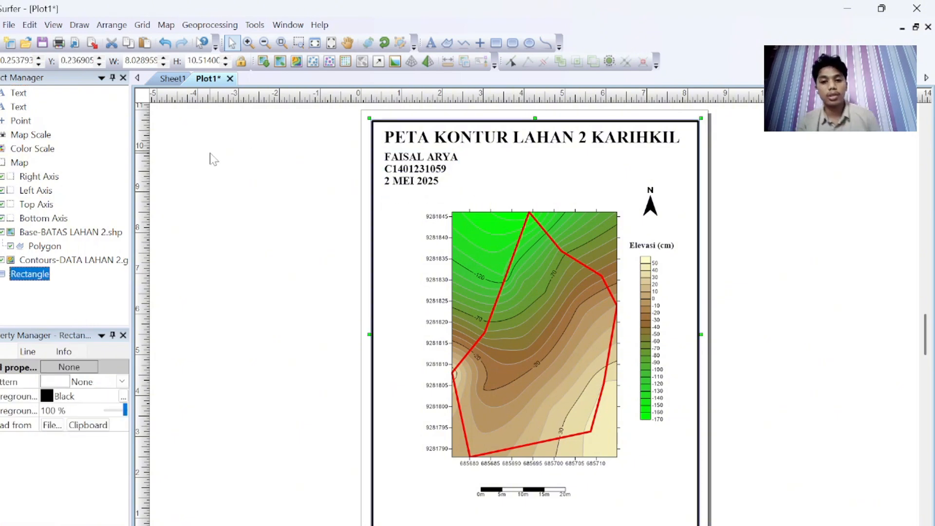
Step: Open a new plot document and draw a rectangle frame covering the page
{"action": "left_click", "coordinate": [9, 24]}
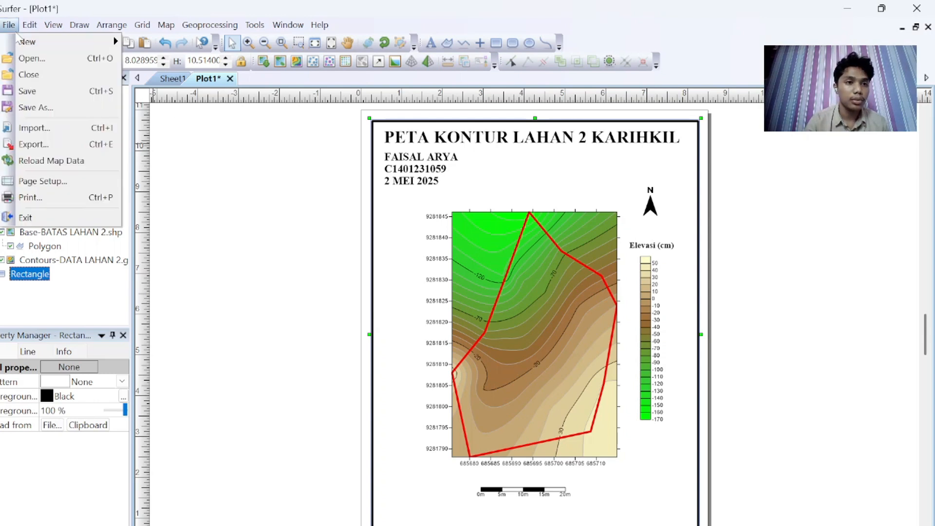
{"action": "mouse_move", "coordinate": [49, 43]}
{"action": "left_click", "coordinate": [143, 42]}
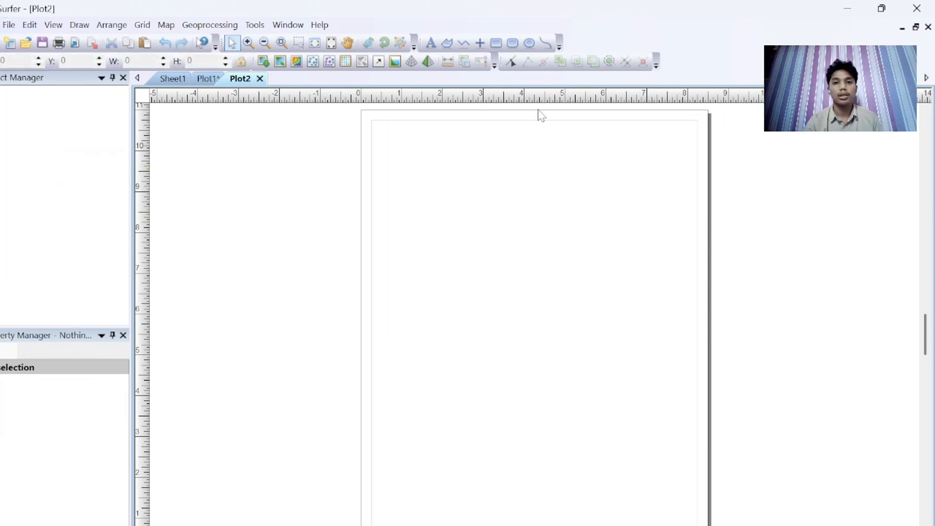
{"action": "left_click", "coordinate": [497, 43]}
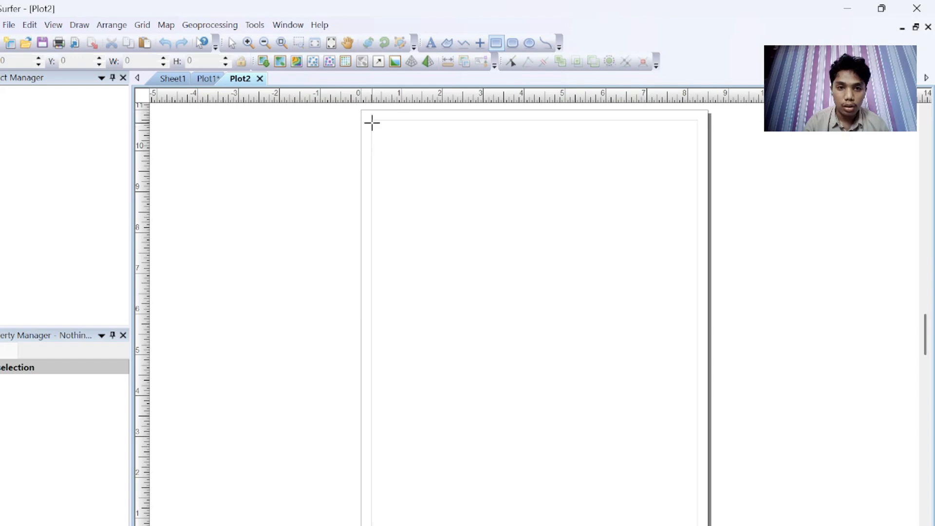
{"action": "left_click_drag", "start_coordinate": [372, 121], "coordinate": [695, 525]}
{"action": "left_click", "coordinate": [233, 44]}
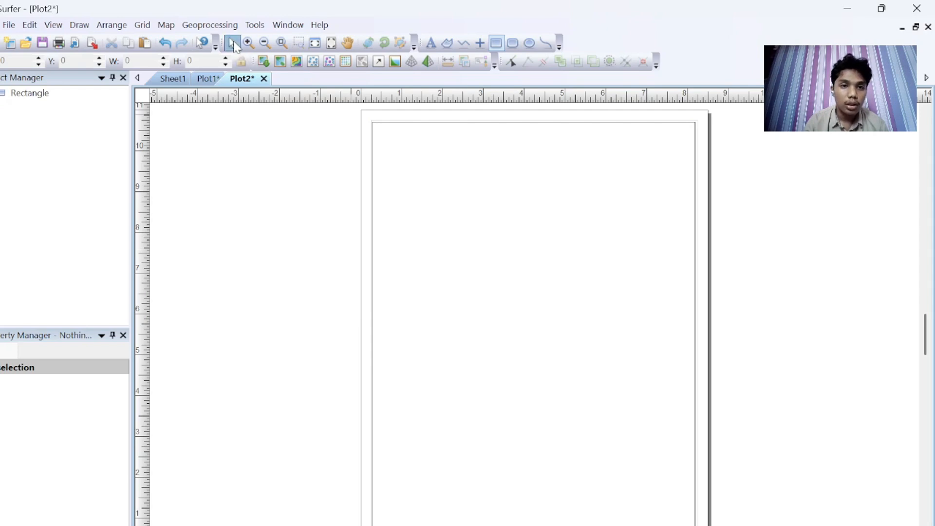
Step: Set the frame rectangle's line width to 0.05 in
{"action": "left_click", "coordinate": [372, 130]}
{"action": "left_click", "coordinate": [28, 353]}
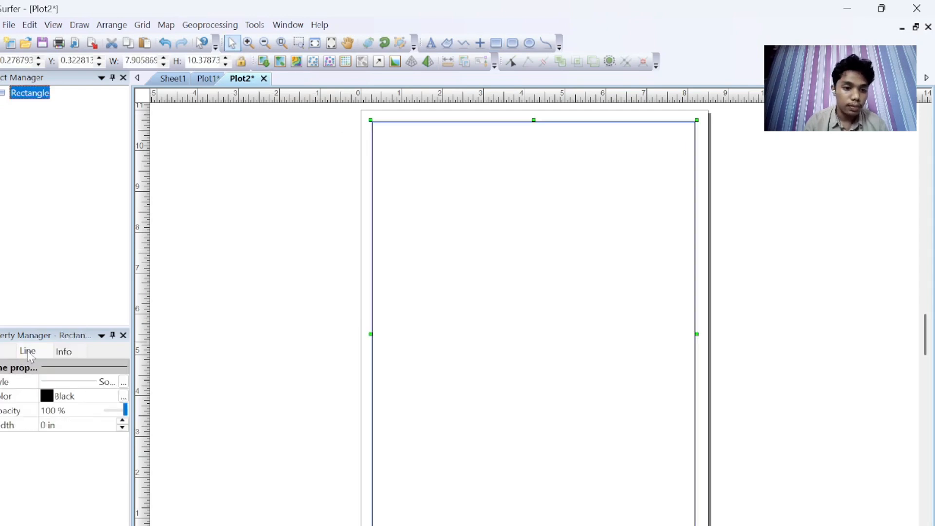
{"action": "left_click", "coordinate": [122, 422]}
{"action": "left_click", "coordinate": [122, 422]}
{"action": "left_click", "coordinate": [122, 422]}
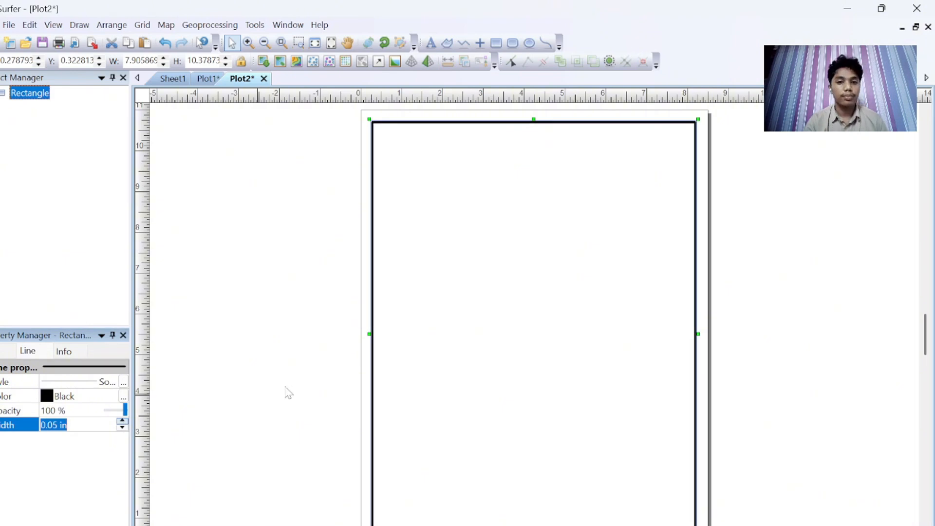
{"action": "left_click", "coordinate": [307, 386]}
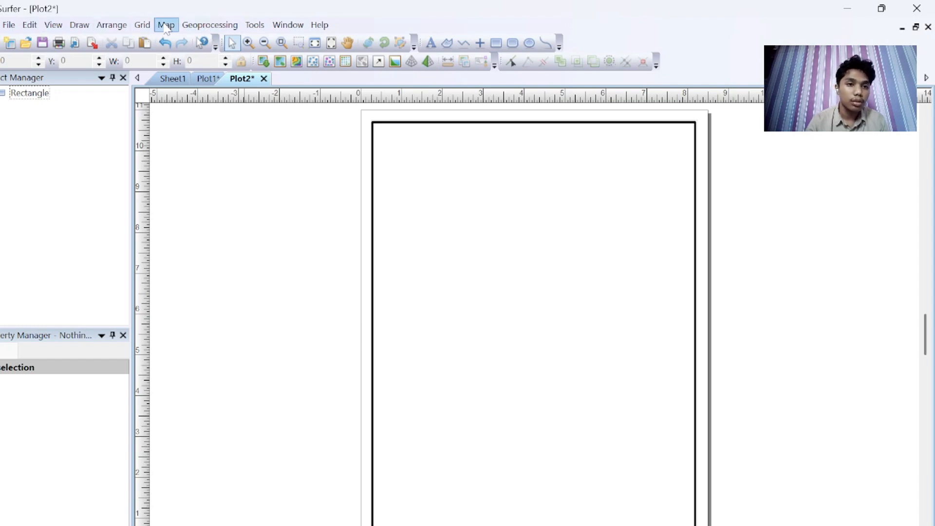
Step: Create a new 3D Surface map from the DATA LAHAN 2 grid
{"action": "left_click", "coordinate": [209, 25]}
{"action": "mouse_move", "coordinate": [167, 25]}
{"action": "mouse_move", "coordinate": [182, 41]}
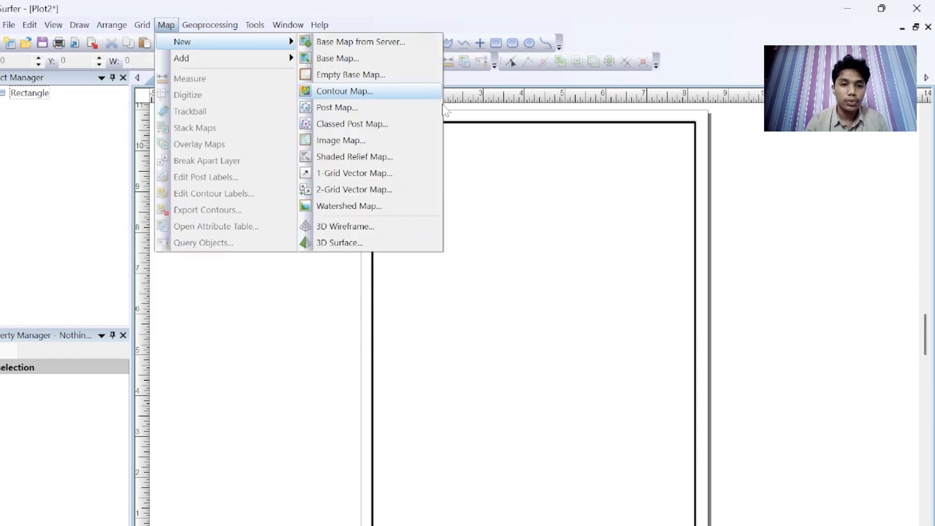
{"action": "left_click", "coordinate": [397, 243]}
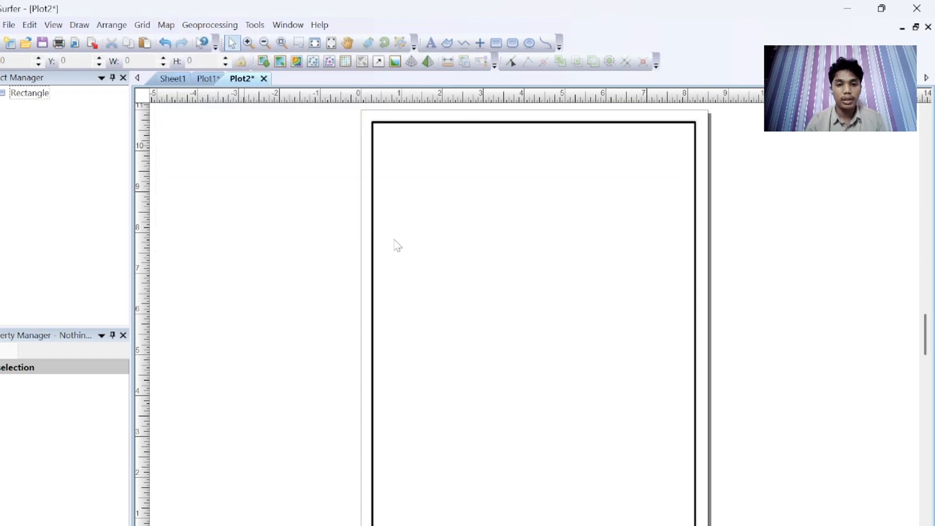
{"action": "left_click", "coordinate": [449, 197]}
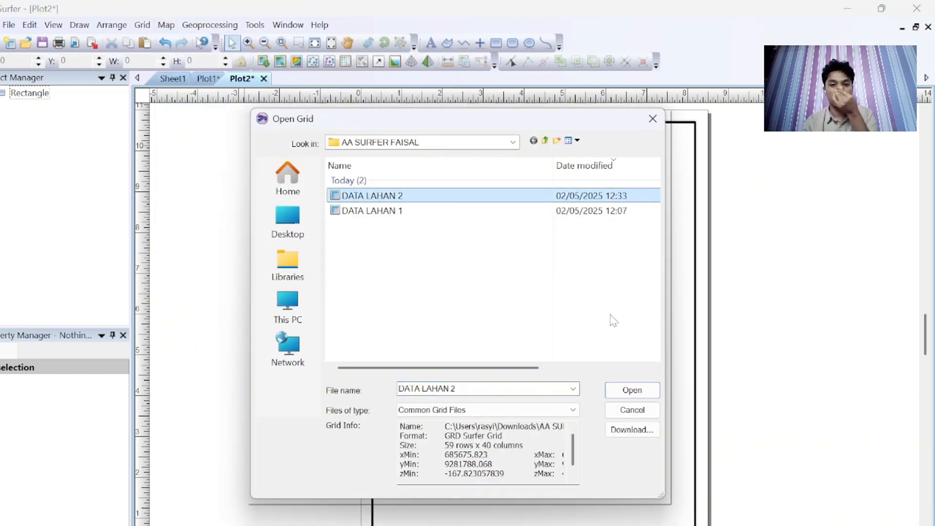
{"action": "left_click", "coordinate": [632, 390]}
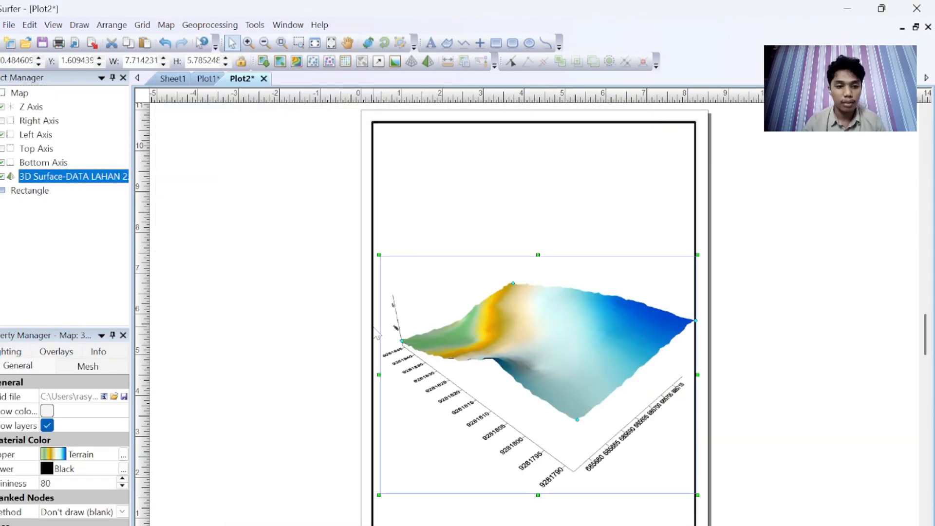
Step: Turn on the colour scale for the 3D surface
{"action": "left_click", "coordinate": [47, 412]}
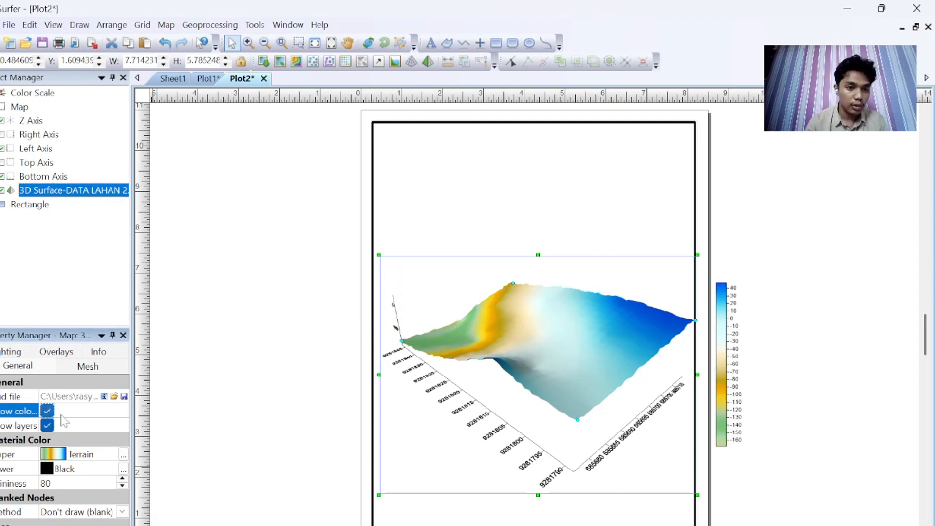
{"action": "left_click", "coordinate": [123, 454]}
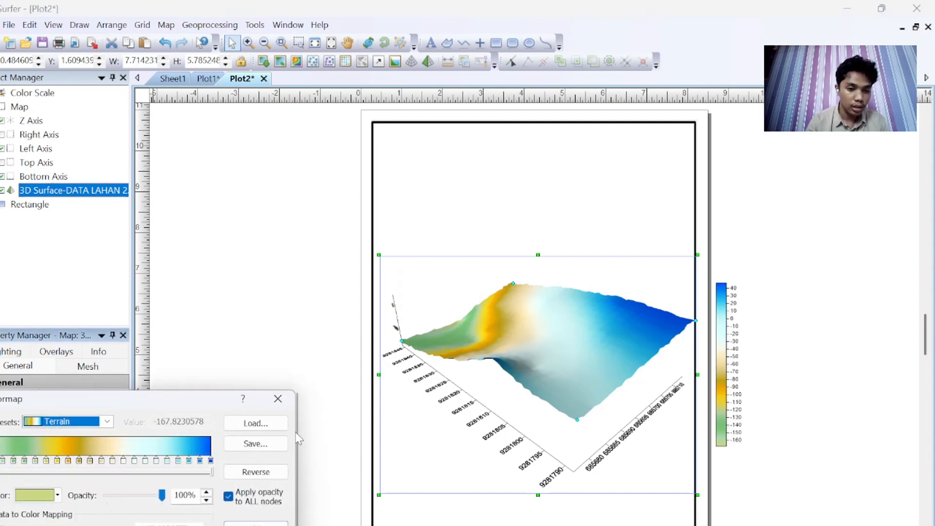
{"action": "left_click", "coordinate": [278, 399]}
Step: Change the surface's upper material colour map to the Land2 preset
{"action": "left_click", "coordinate": [66, 455]}
{"action": "scroll", "coordinate": [103, 521], "scroll_direction": "down", "scroll_amount": 3}
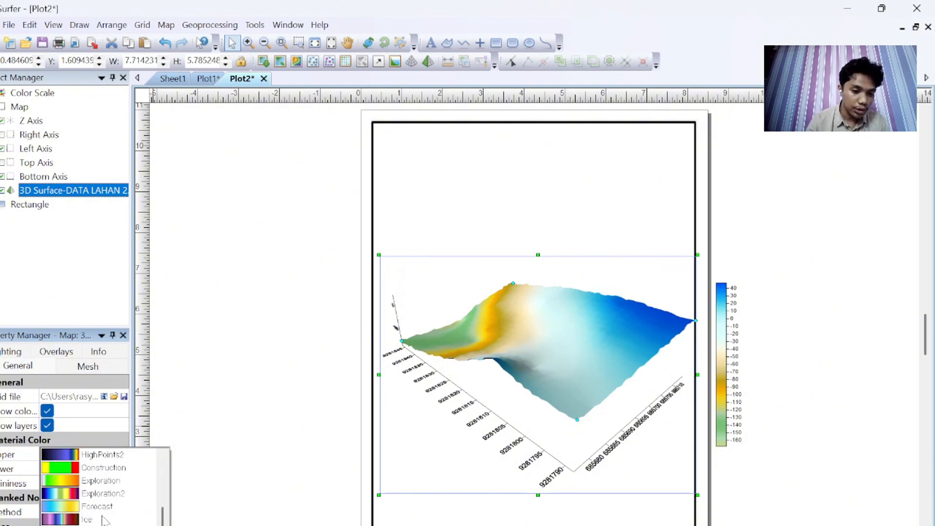
{"action": "scroll", "coordinate": [117, 521], "scroll_direction": "up", "scroll_amount": 3}
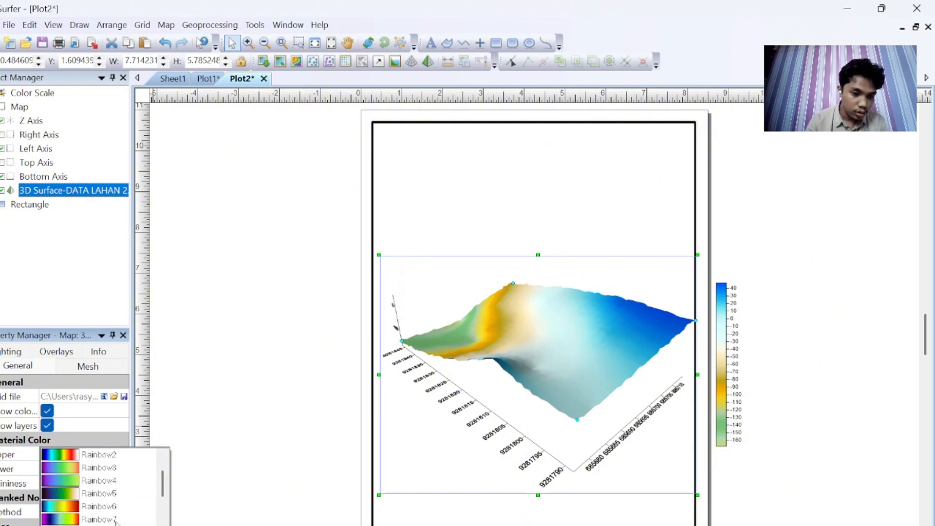
{"action": "scroll", "coordinate": [117, 522], "scroll_direction": "up", "scroll_amount": 5}
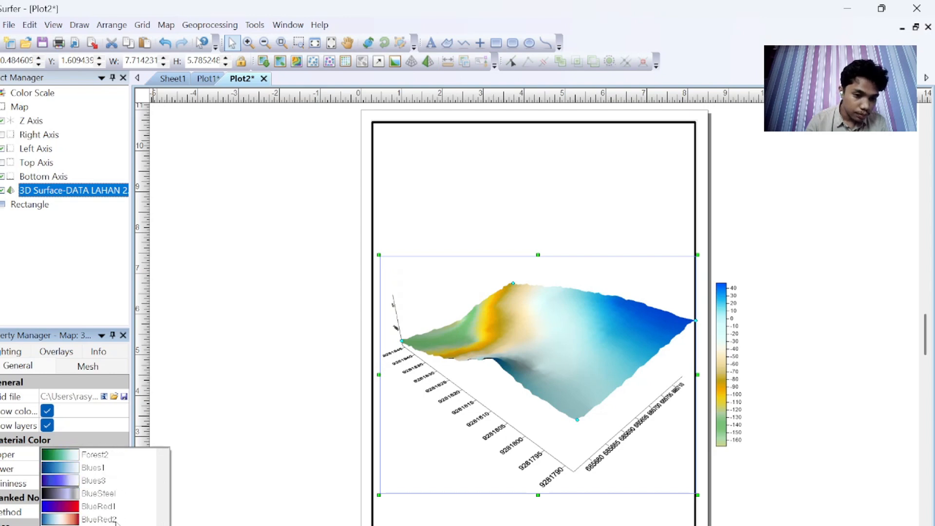
{"action": "scroll", "coordinate": [117, 522], "scroll_direction": "down", "scroll_amount": 5}
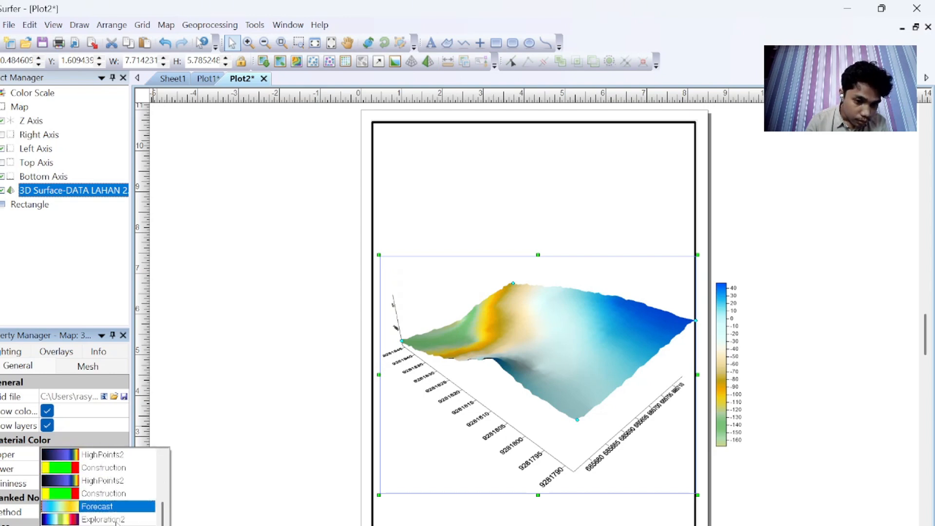
{"action": "scroll", "coordinate": [97, 487], "scroll_direction": "down", "scroll_amount": 2}
{"action": "left_click", "coordinate": [95, 483]}
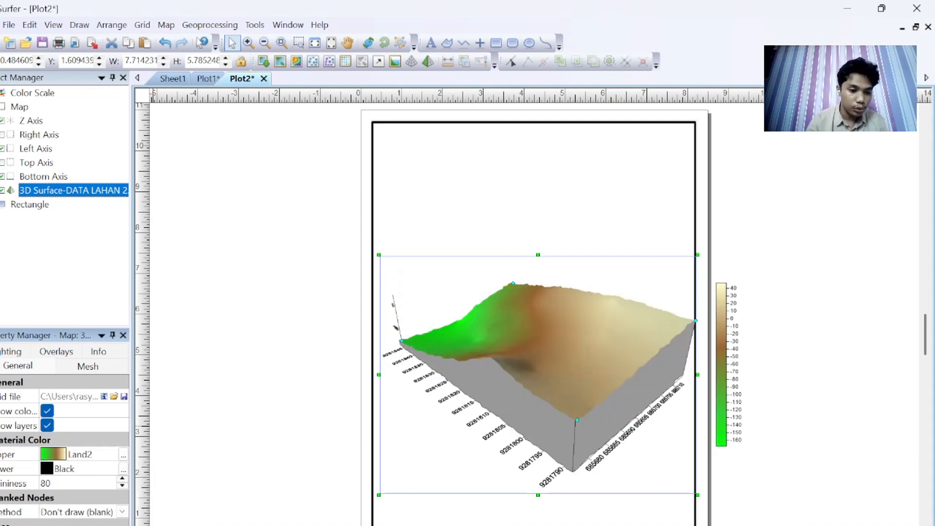
{"action": "scroll", "coordinate": [63, 448], "scroll_direction": "down", "scroll_amount": 2}
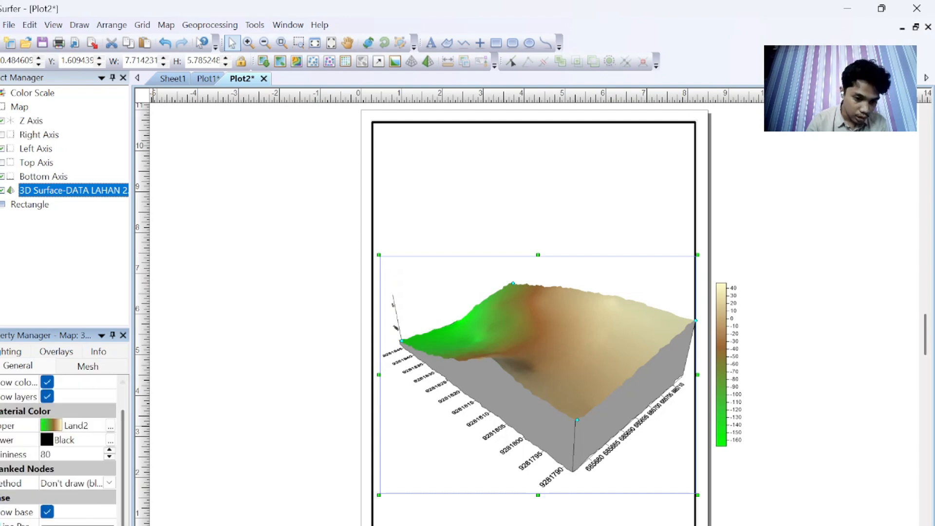
Step: Colour the 3D surface's base brown
{"action": "left_click", "coordinate": [73, 440]}
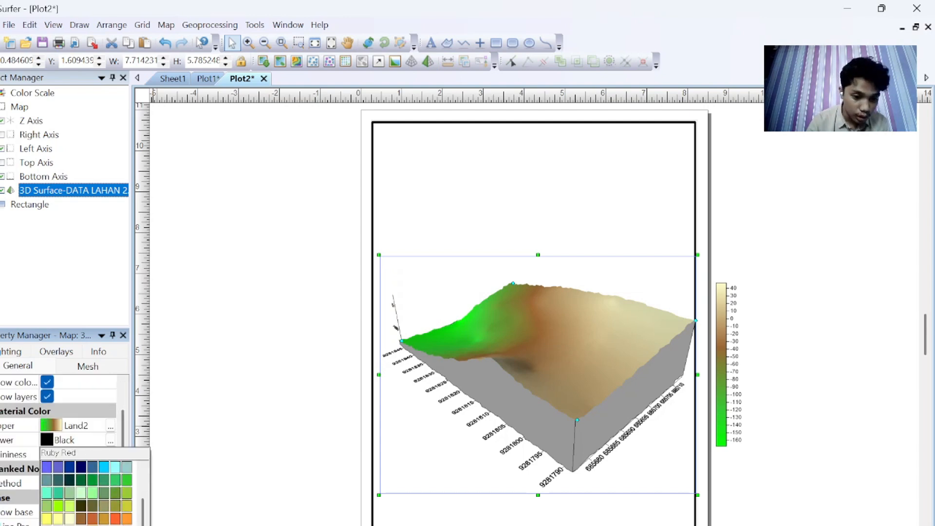
{"action": "left_click", "coordinate": [81, 518]}
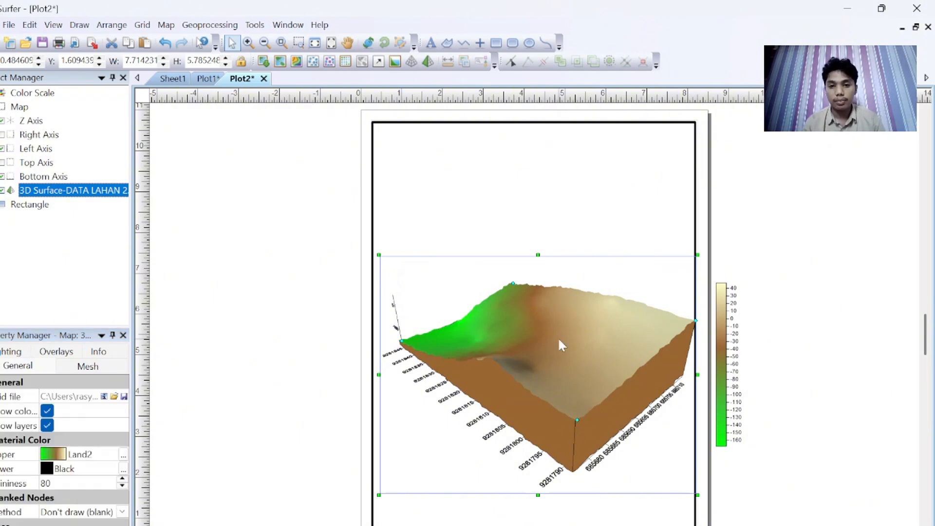
Step: Shrink the 3D surface map and move the colour scale in beside it
{"action": "left_click_drag", "start_coordinate": [697, 255], "coordinate": [616, 292]}
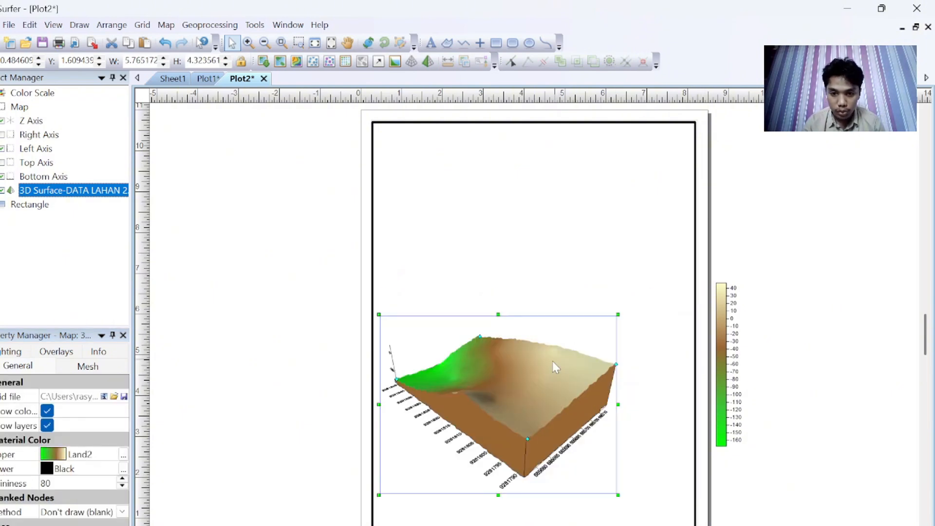
{"action": "left_click", "coordinate": [736, 355]}
{"action": "left_click_drag", "start_coordinate": [736, 356], "coordinate": [659, 367]}
{"action": "left_click", "coordinate": [571, 403]}
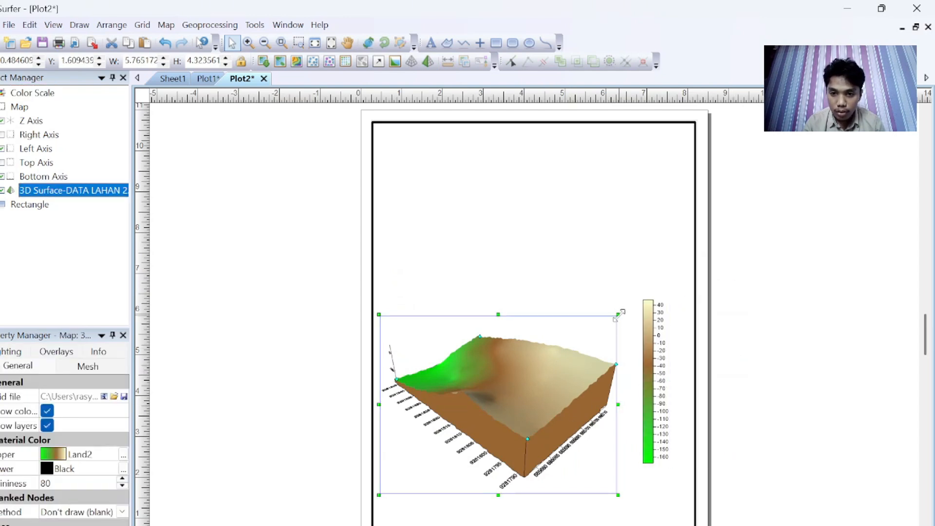
{"action": "left_click_drag", "start_coordinate": [620, 317], "coordinate": [627, 310]}
{"action": "left_click", "coordinate": [803, 335]}
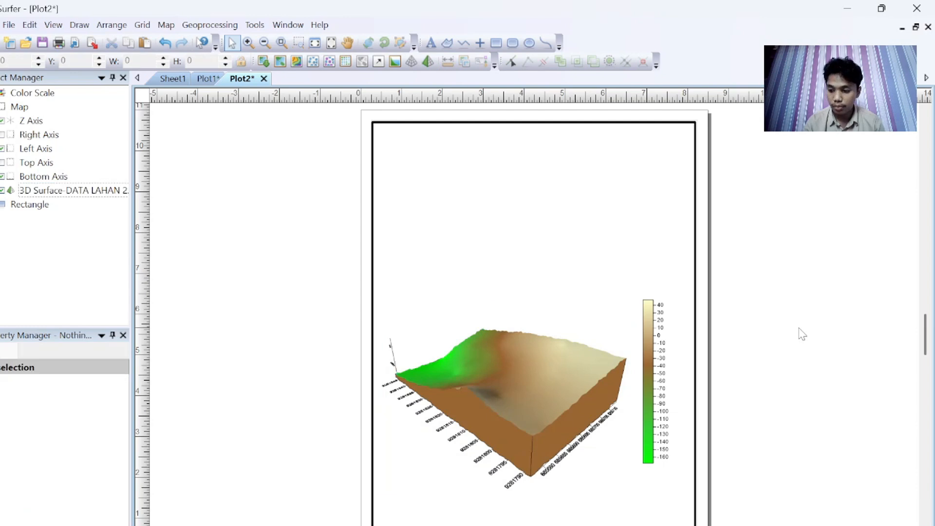
Step: Set the colour scale's title text to Elevasi (cm)
{"action": "left_click", "coordinate": [654, 373]}
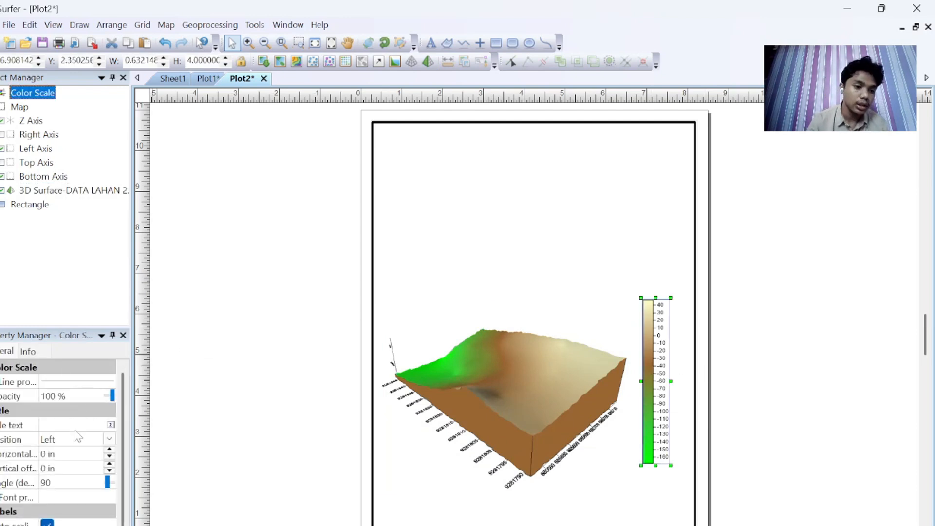
{"action": "left_click", "coordinate": [62, 426]}
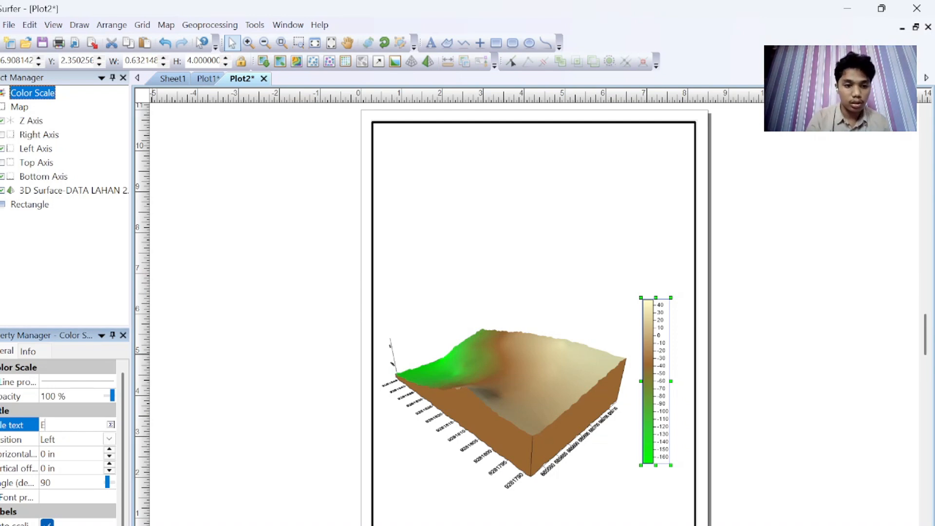
{"action": "type", "text": "ELEVASO"}
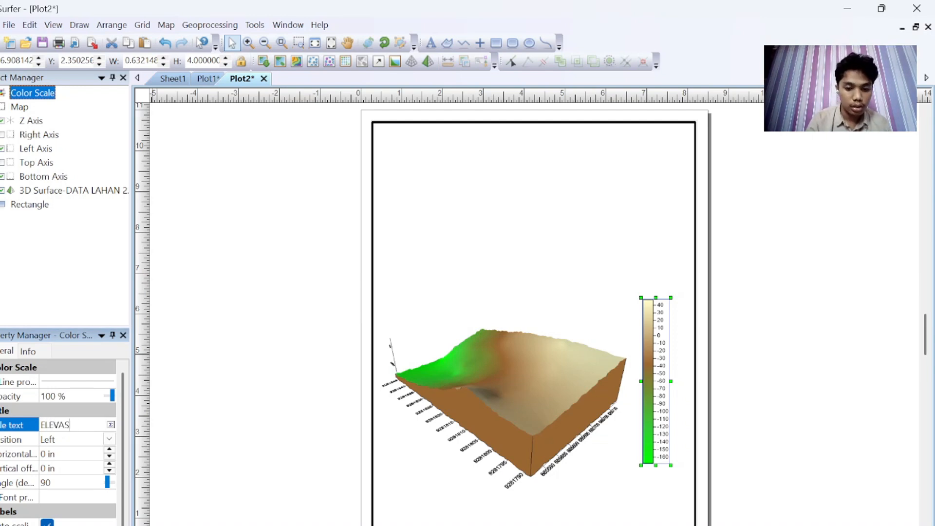
{"action": "key", "text": "BackSpace"}
{"action": "key", "text": "BackSpace"}
{"action": "key", "text": "BackSpace"}
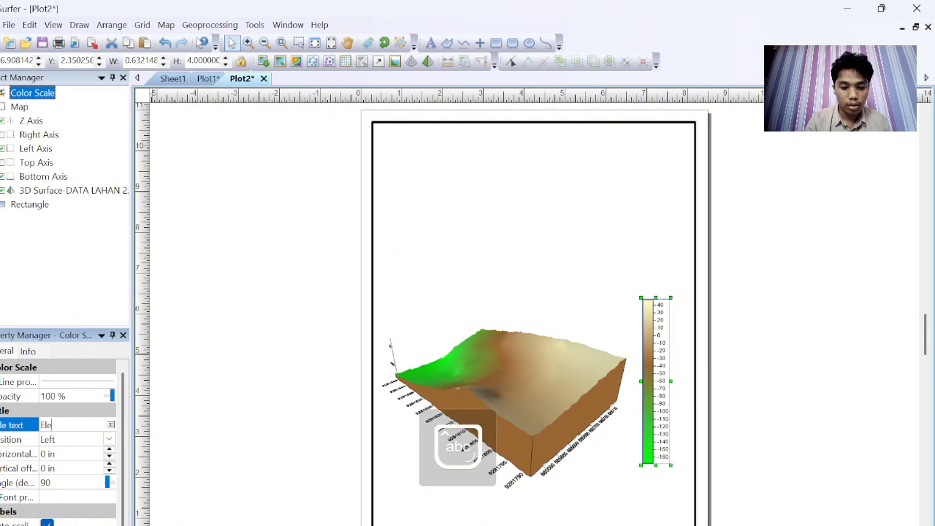
{"action": "type", "text": "levasi (cm)"}
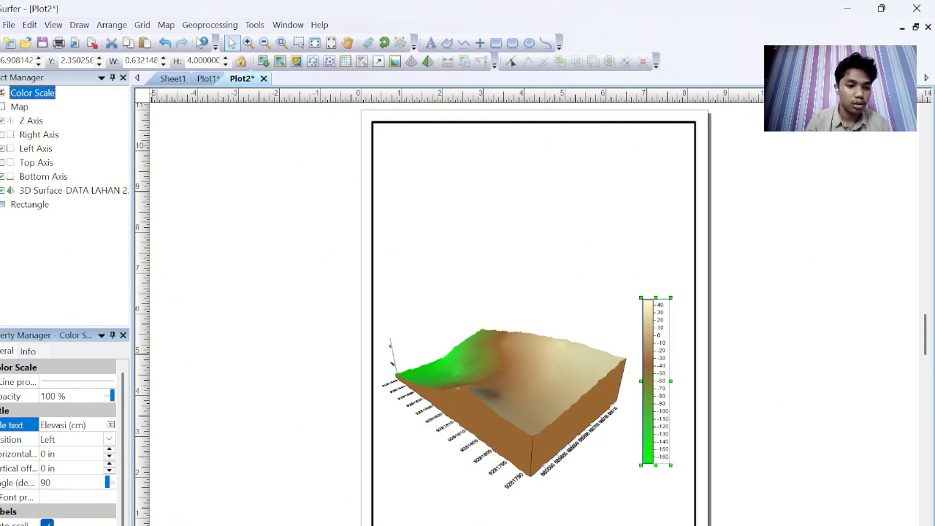
Step: Try to format the colour scale title in bold Times New Roman
{"action": "left_click", "coordinate": [111, 425]}
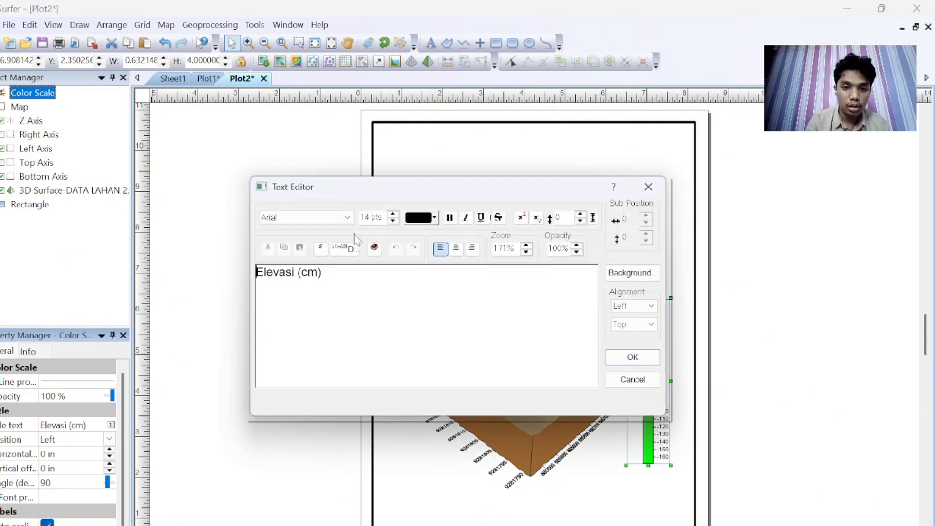
{"action": "key", "text": "ctrl+a"}
{"action": "left_click", "coordinate": [348, 218]}
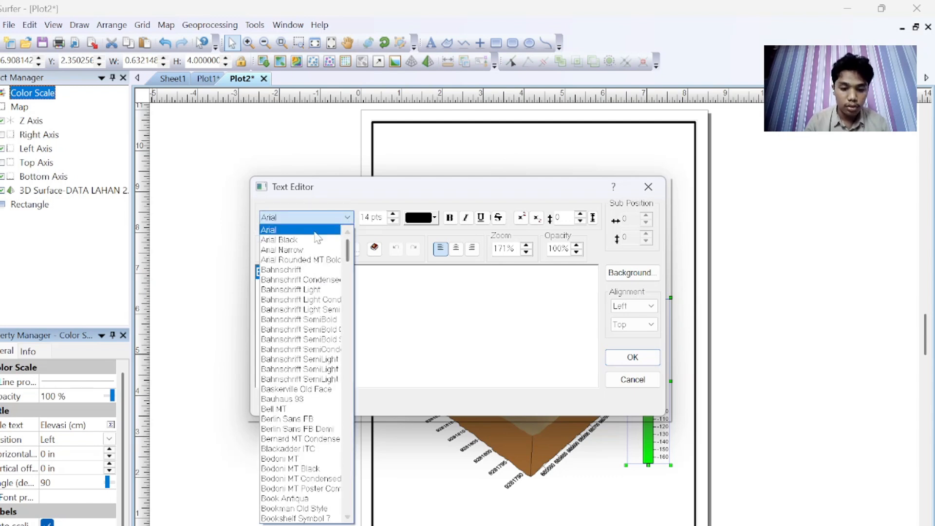
{"action": "type", "text": "ti"}
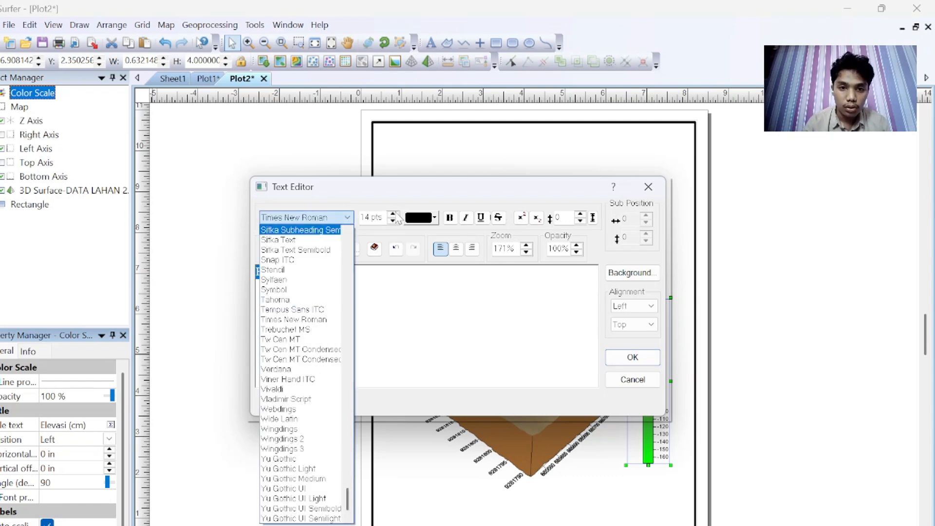
{"action": "left_click", "coordinate": [379, 217]}
{"action": "key", "text": "Delete"}
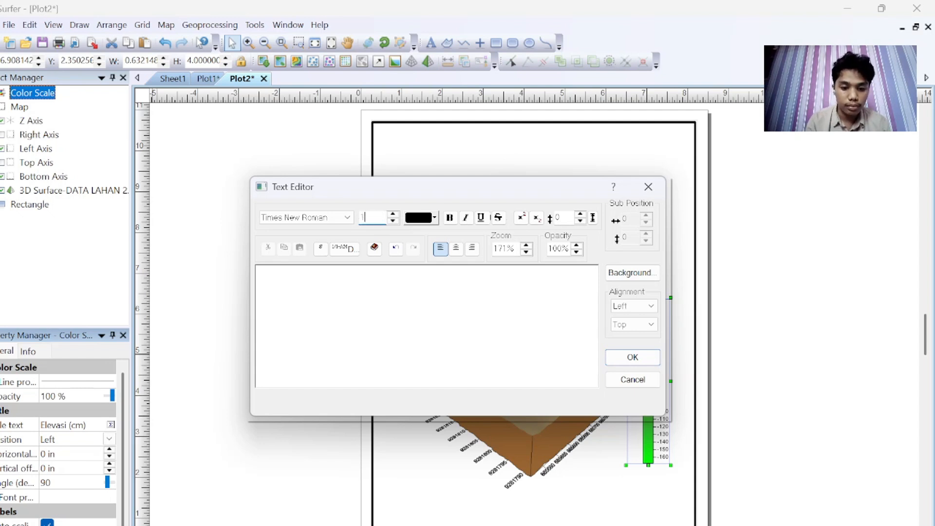
{"action": "left_click", "coordinate": [450, 218]}
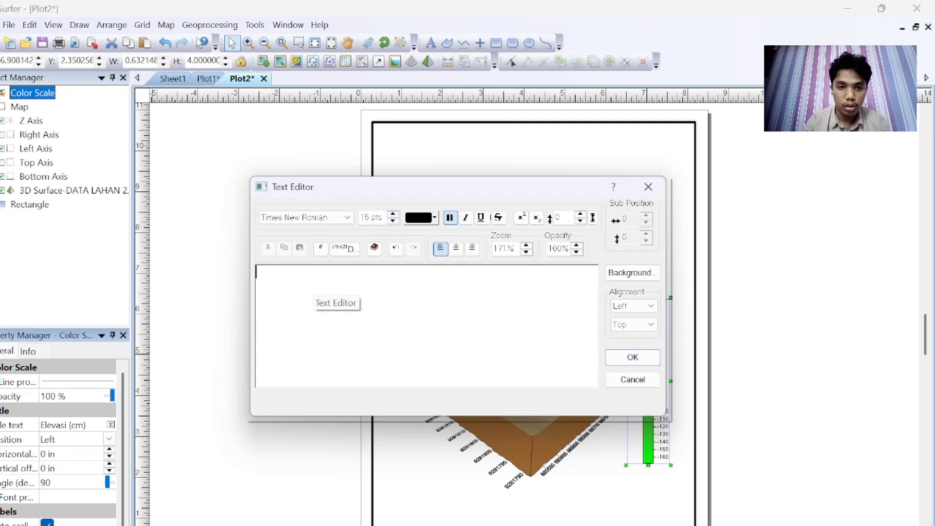
{"action": "left_click", "coordinate": [632, 361]}
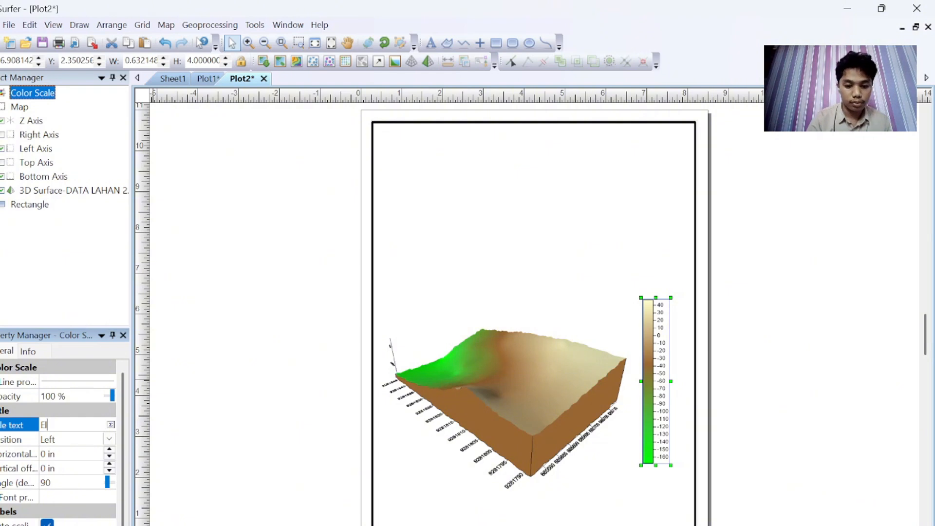
Step: Re-enter the colour scale's title text as Elevasi (cm)
{"action": "type", "text": "Elevaa"}
{"action": "key", "text": "BackSpace"}
{"action": "type", "text": "si (cm"}
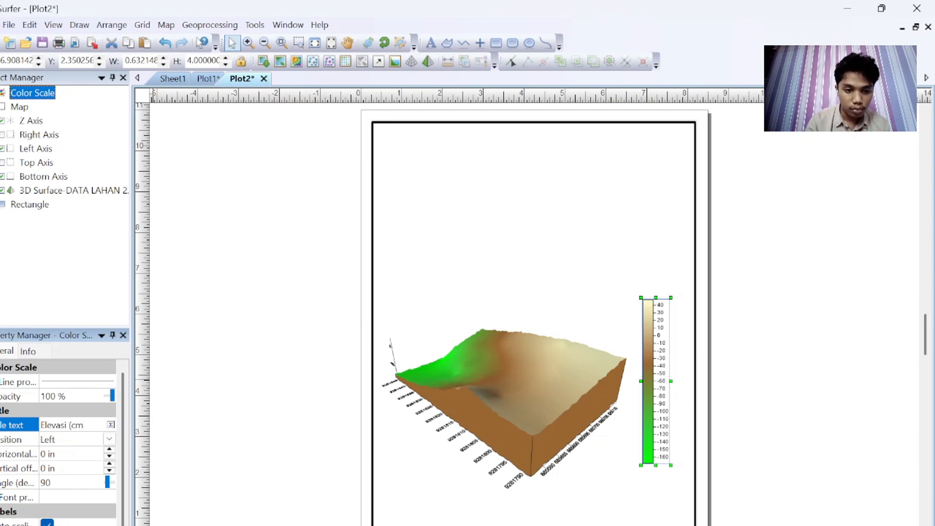
Step: Format the colour scale title as bold Times New Roman at 15 pts
{"action": "left_click", "coordinate": [111, 425]}
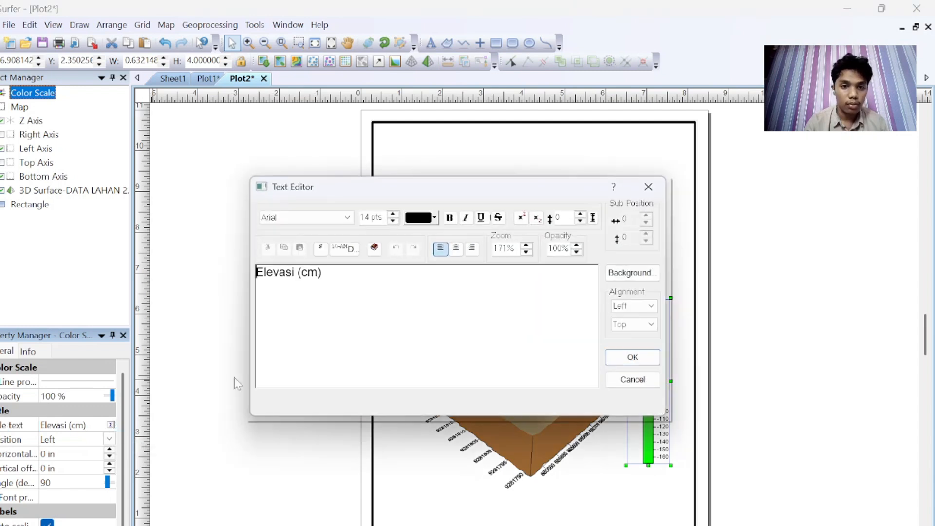
{"action": "left_click", "coordinate": [348, 219]}
{"action": "key", "text": "t"}
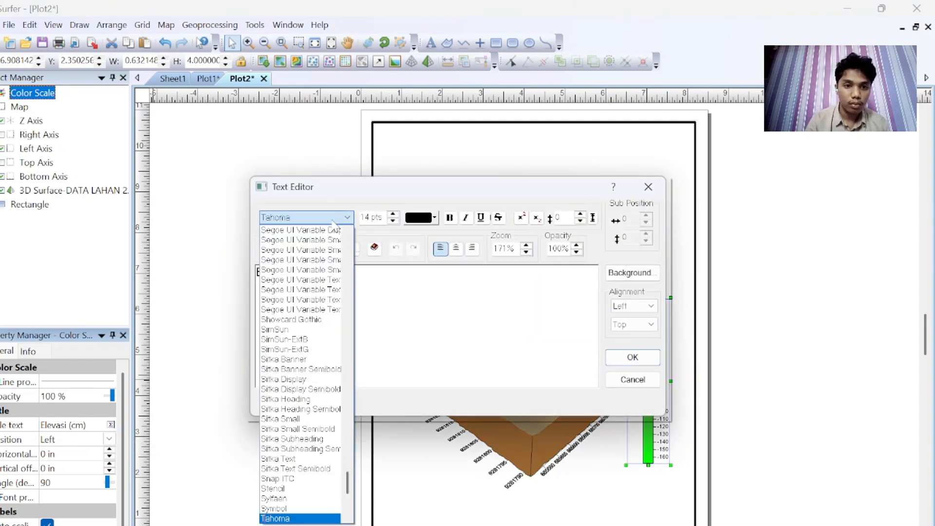
{"action": "key", "text": "i"}
{"action": "key", "text": "Return"}
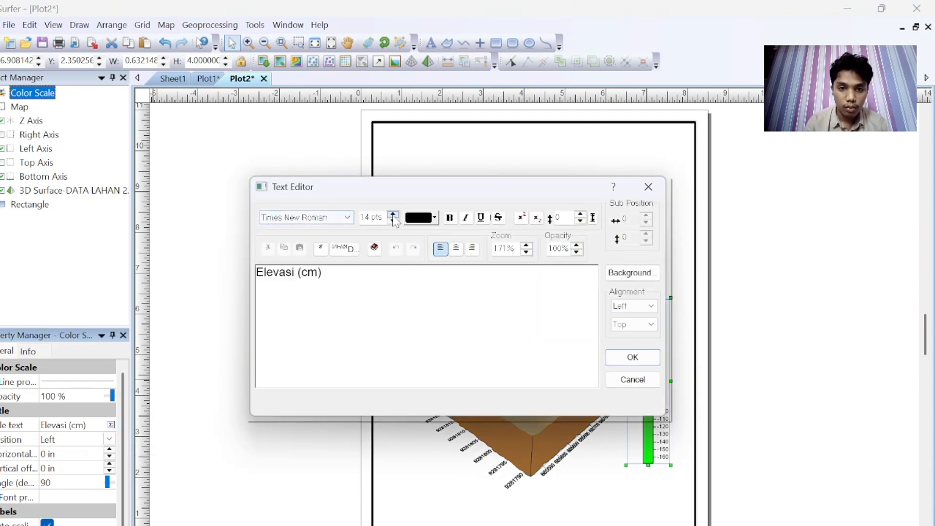
{"action": "key", "text": "ctrl+a"}
{"action": "left_click", "coordinate": [319, 217]}
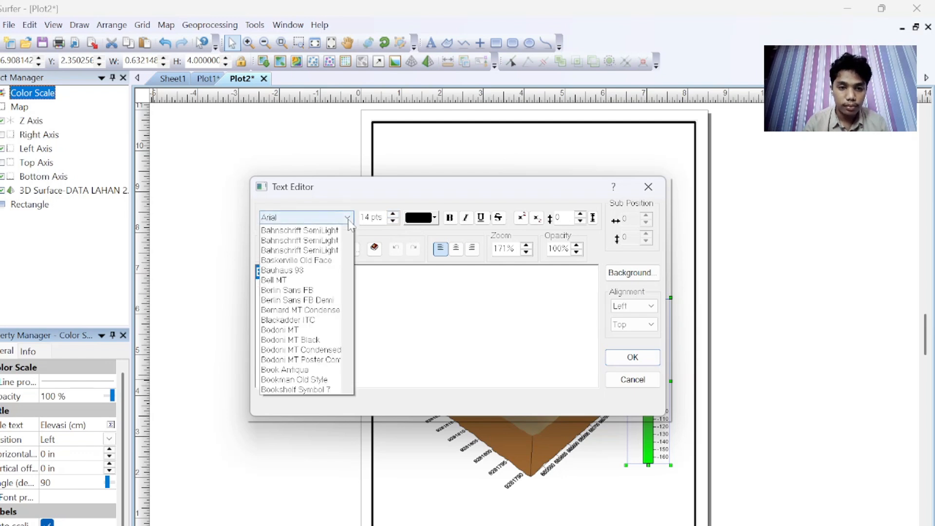
{"action": "key", "text": "t"}
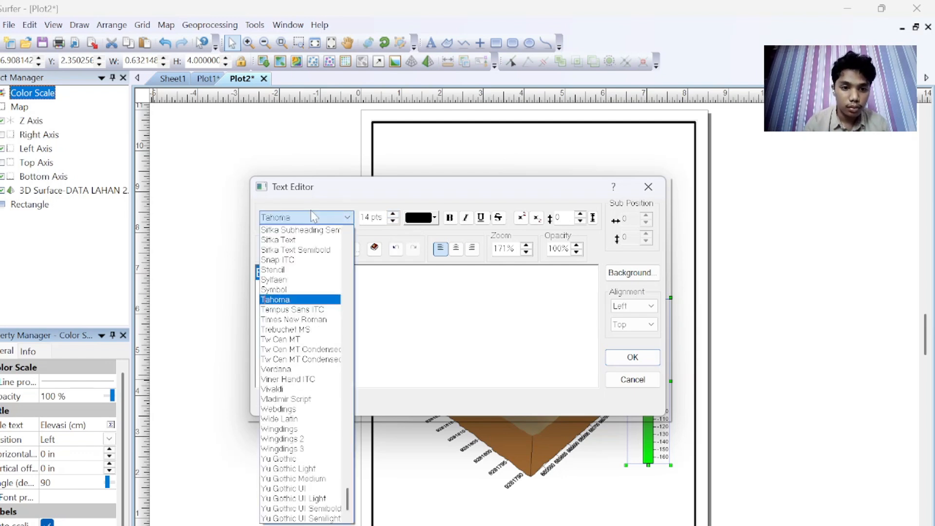
{"action": "left_click", "coordinate": [314, 322]}
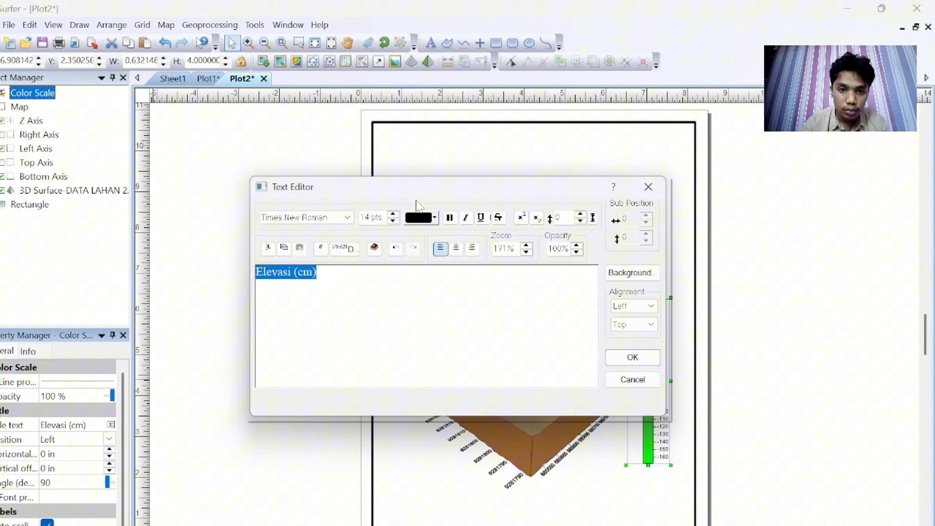
{"action": "left_click", "coordinate": [393, 214]}
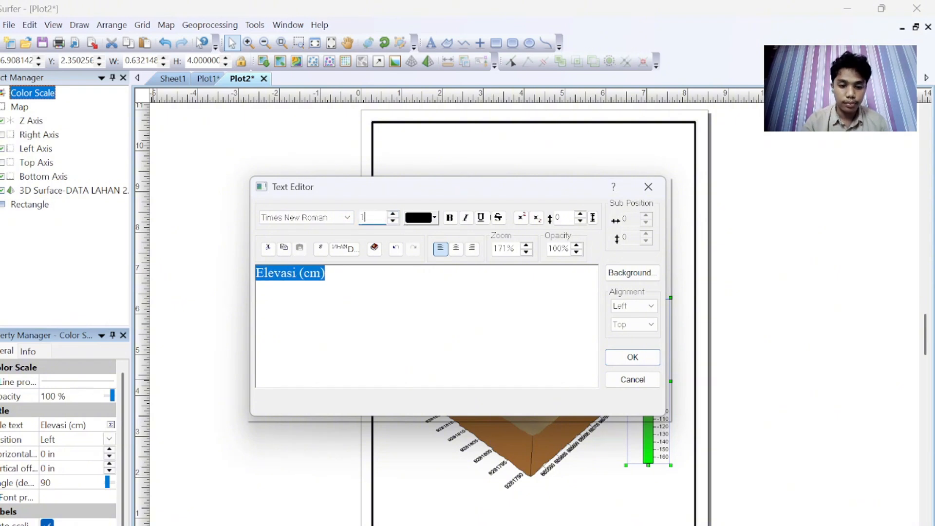
{"action": "left_click", "coordinate": [450, 217]}
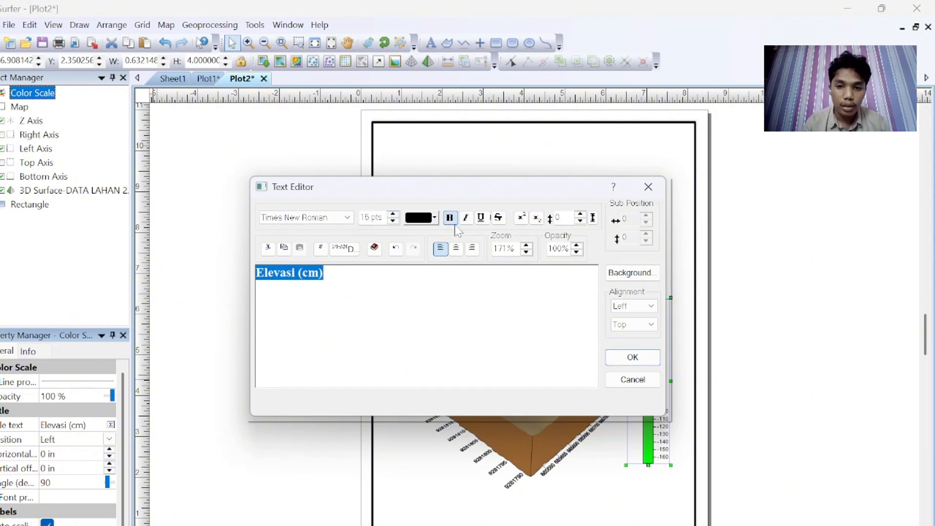
{"action": "left_click", "coordinate": [632, 357]}
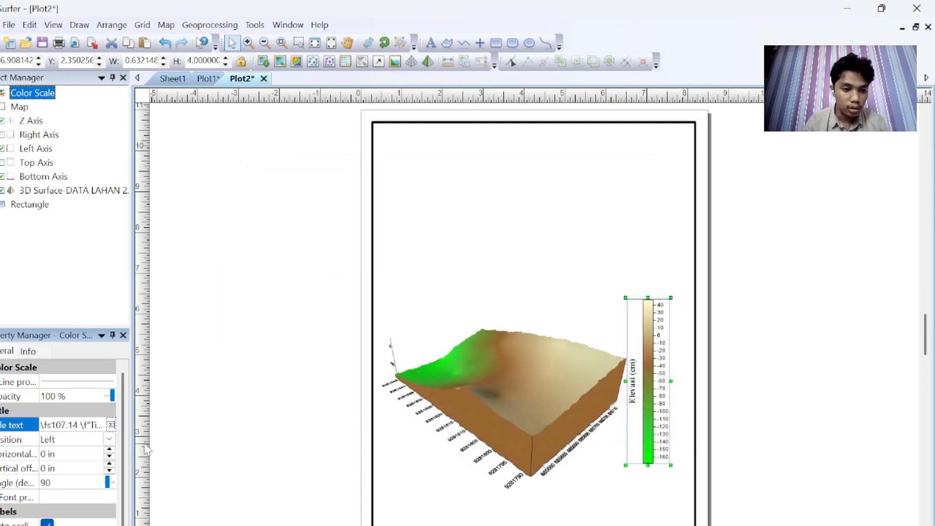
Step: Place the colour scale title at the top of the scale
{"action": "left_click", "coordinate": [109, 440]}
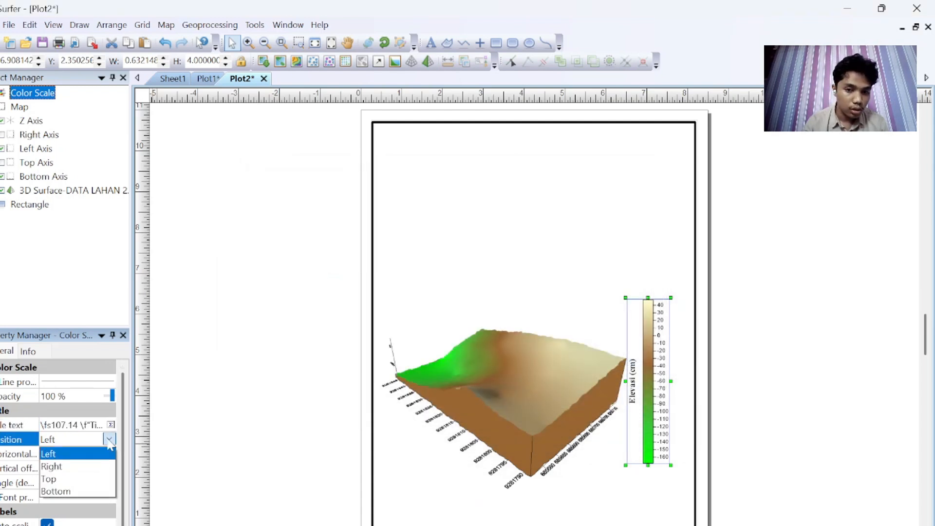
{"action": "left_click", "coordinate": [69, 480]}
{"action": "left_click", "coordinate": [877, 458]}
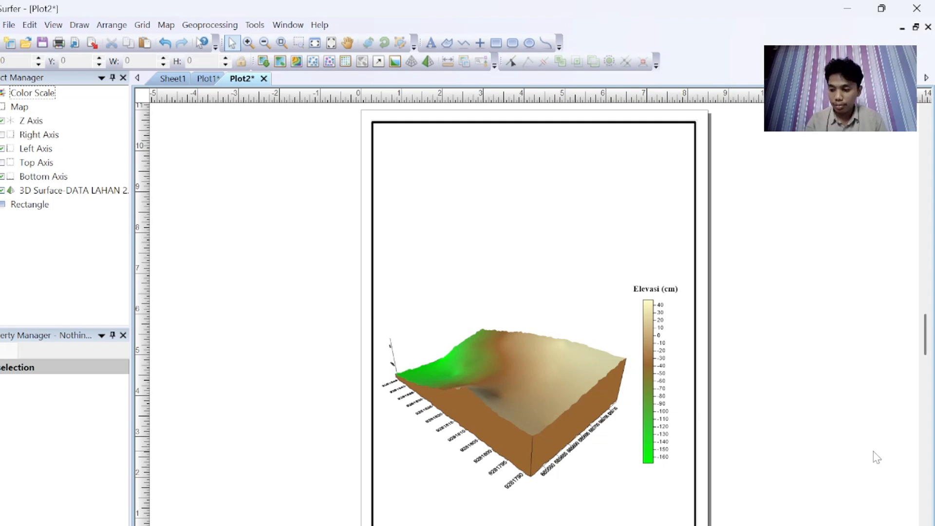
Step: Add a scale bar to the 3D surface map
{"action": "left_click", "coordinate": [477, 348]}
{"action": "right_click", "coordinate": [477, 348]}
{"action": "mouse_move", "coordinate": [505, 275]}
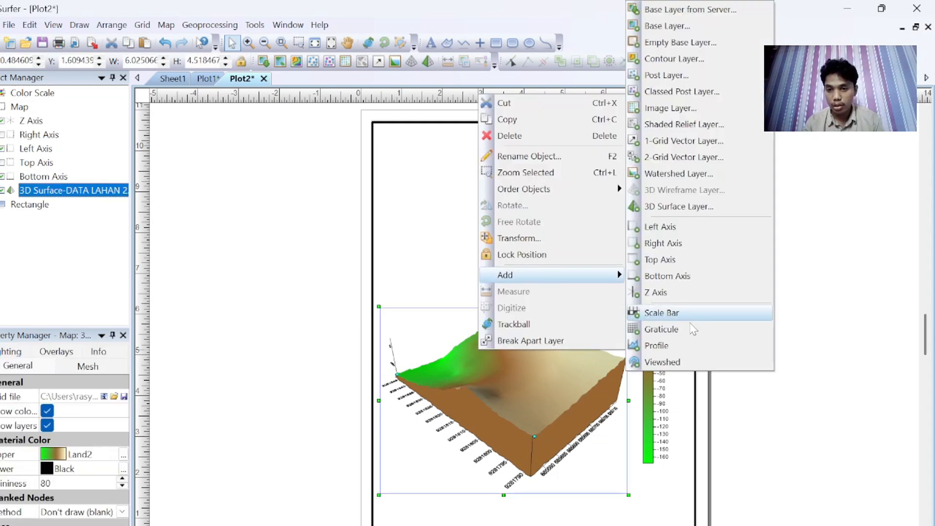
{"action": "left_click", "coordinate": [685, 308]}
Step: Widen the scale bar to about 3.2 in below the 3D surface
{"action": "left_click", "coordinate": [528, 515]}
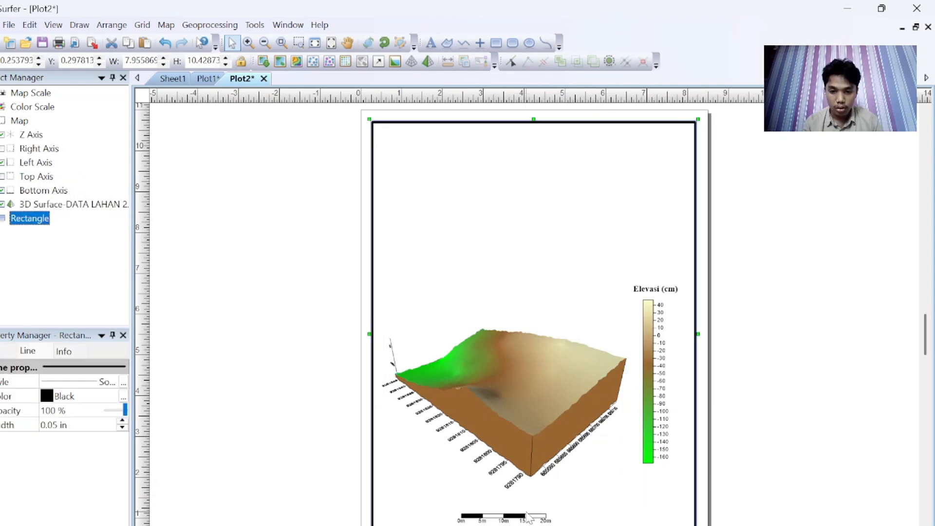
{"action": "left_click", "coordinate": [521, 517]}
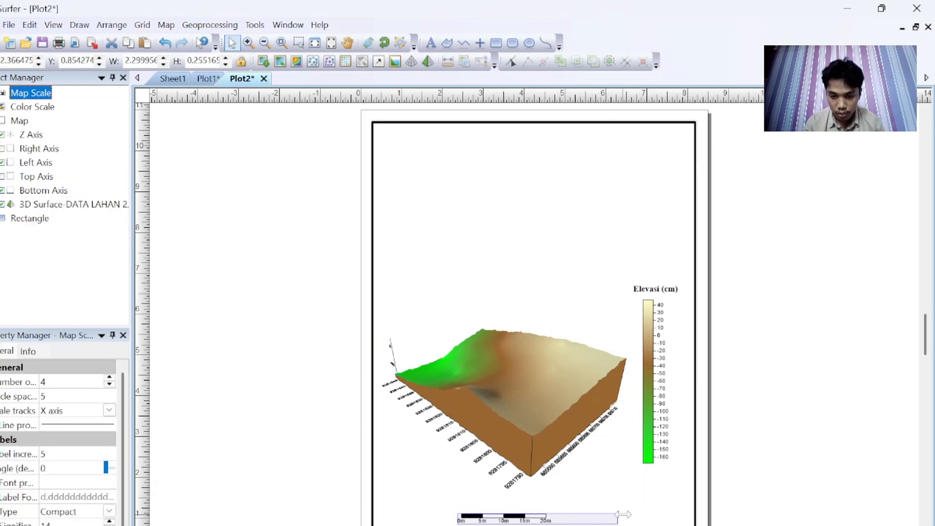
{"action": "left_click", "coordinate": [165, 43]}
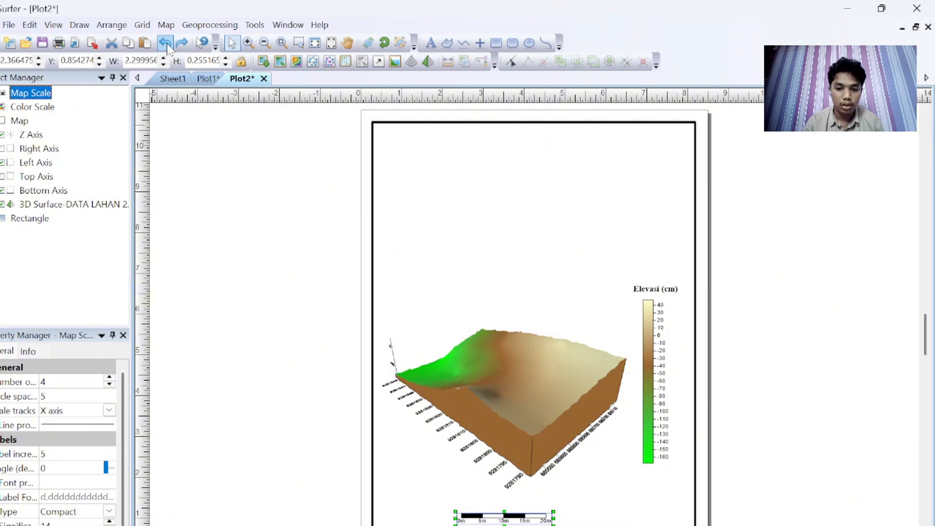
{"action": "left_click_drag", "start_coordinate": [559, 520], "coordinate": [593, 485]}
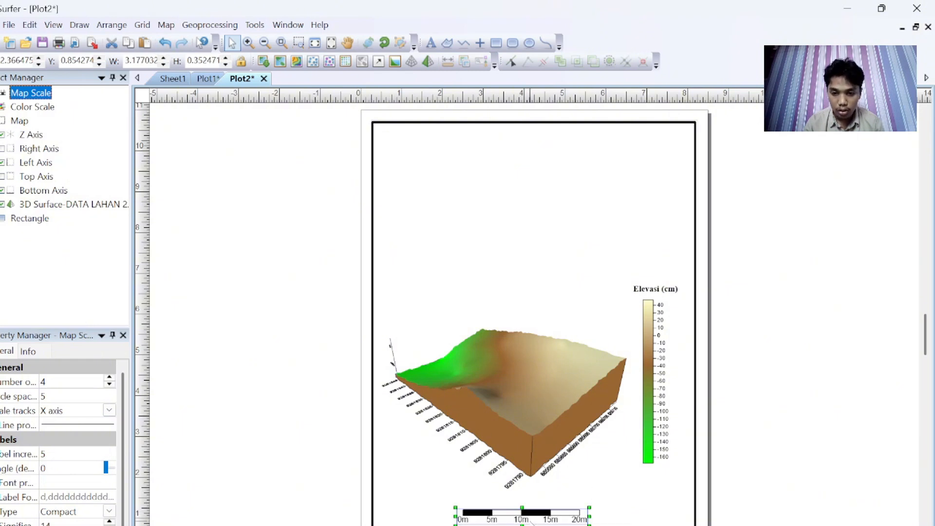
{"action": "left_click", "coordinate": [782, 507]}
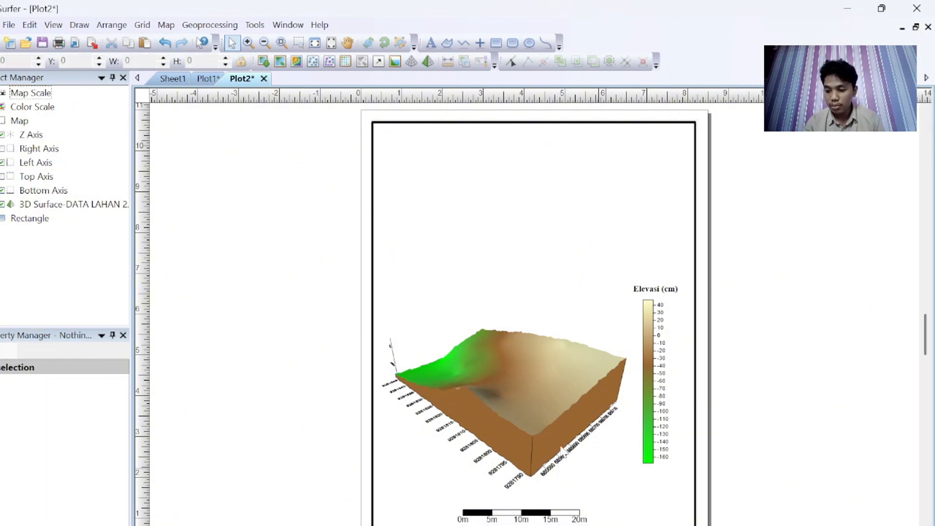
{"action": "left_click", "coordinate": [490, 396]}
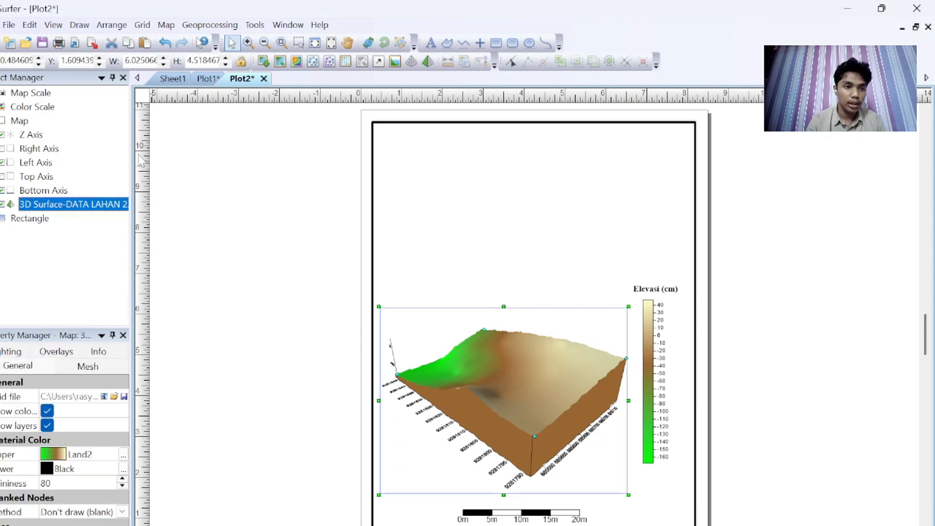
Step: Add the BATAS LAHAN 2.shp boundary file as a base layer to the 3D surface map
{"action": "right_click", "coordinate": [89, 207]}
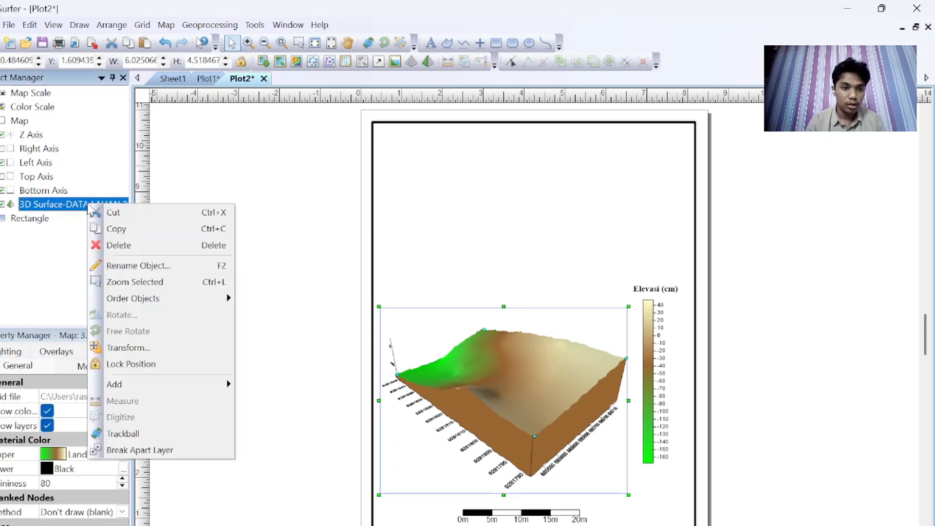
{"action": "mouse_move", "coordinate": [146, 385]}
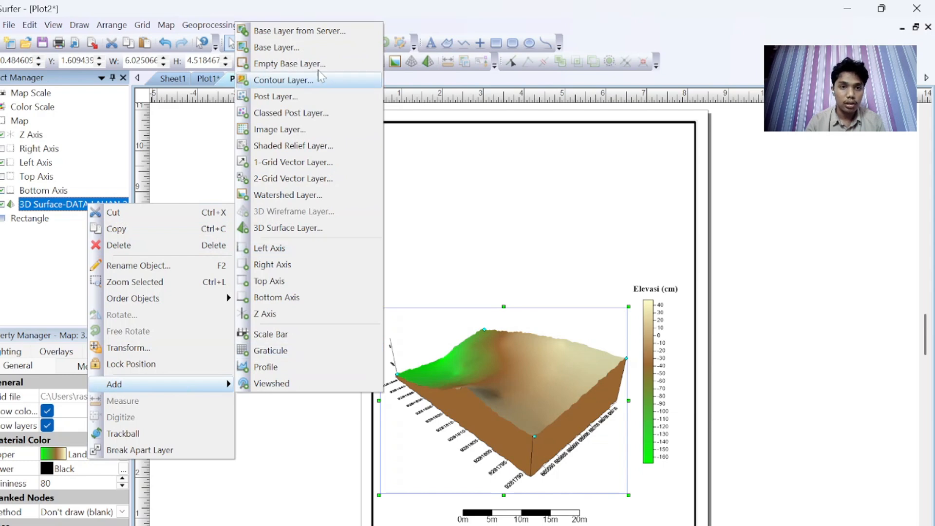
{"action": "left_click", "coordinate": [276, 47]}
{"action": "left_click", "coordinate": [460, 243]}
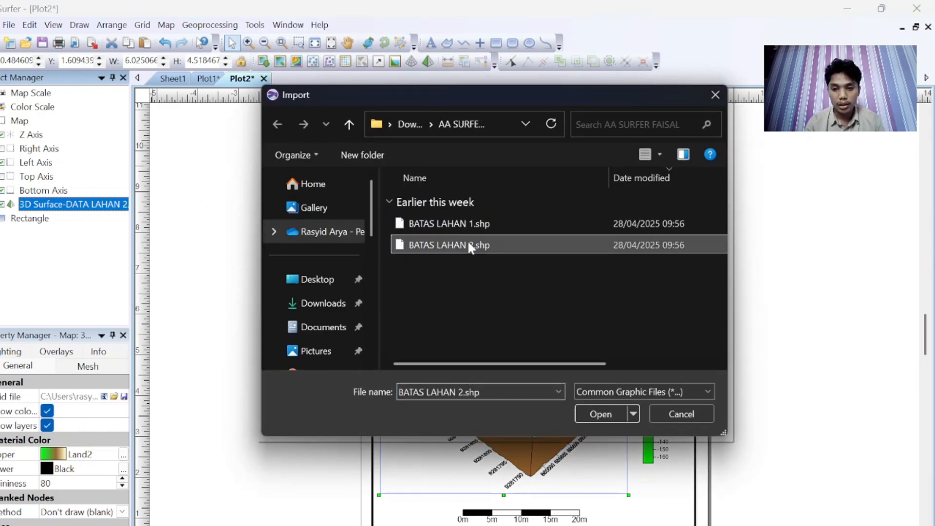
{"action": "left_click", "coordinate": [601, 414]}
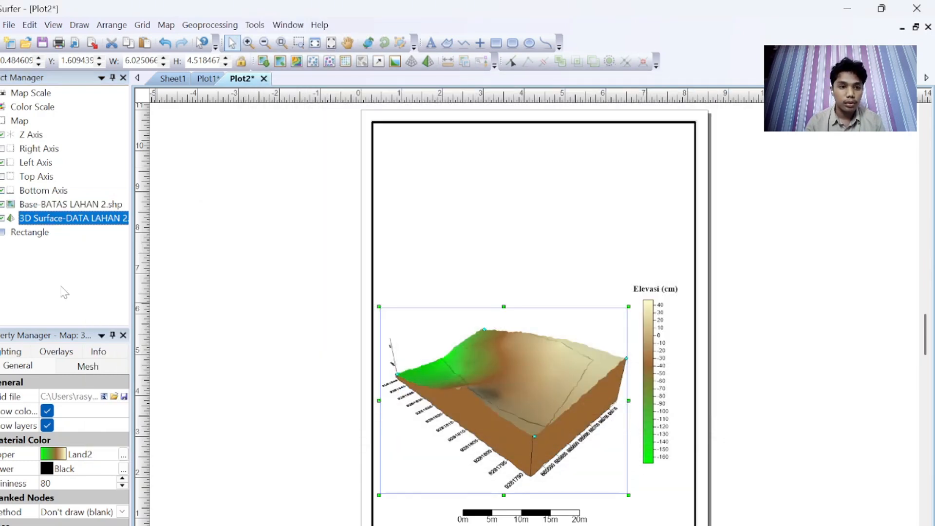
Step: Set the boundary polygon's line colour to red and increase its line width
{"action": "left_click", "coordinate": [0, 205]}
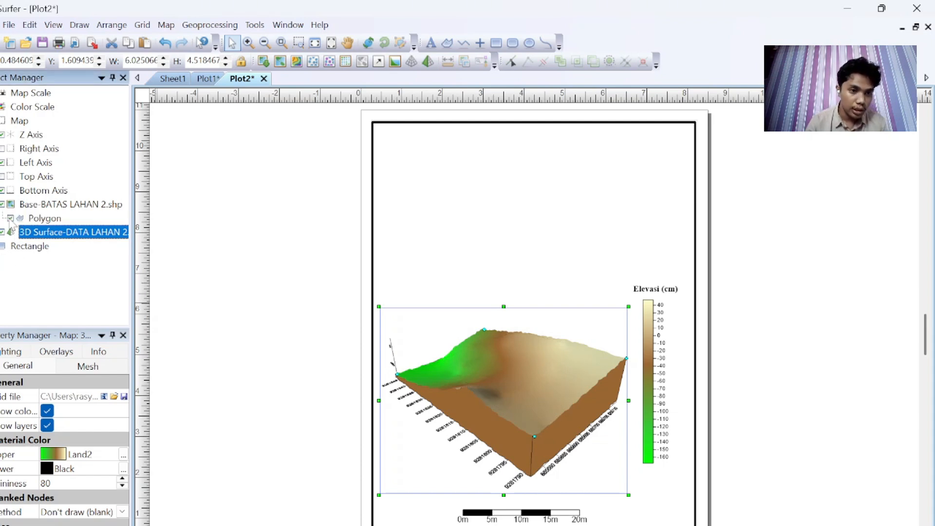
{"action": "left_click", "coordinate": [51, 220]}
{"action": "left_click", "coordinate": [49, 399]}
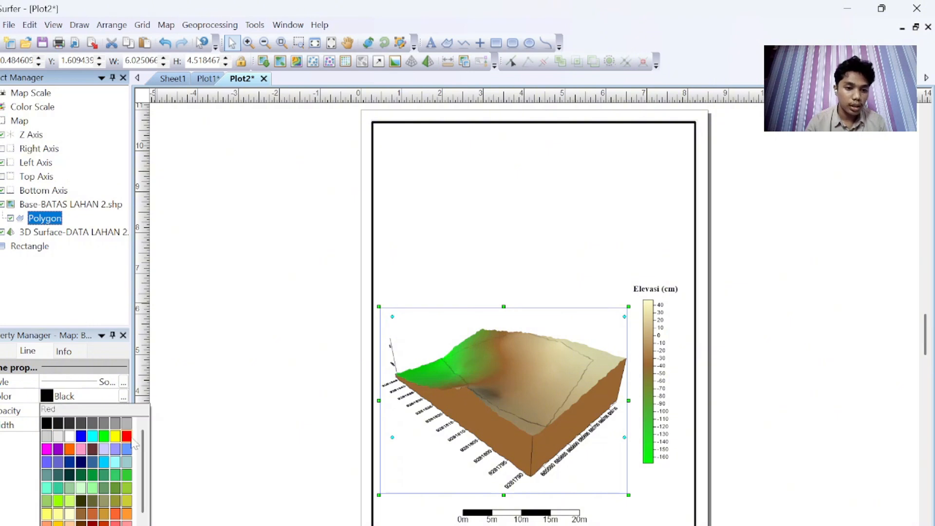
{"action": "left_click", "coordinate": [126, 437]}
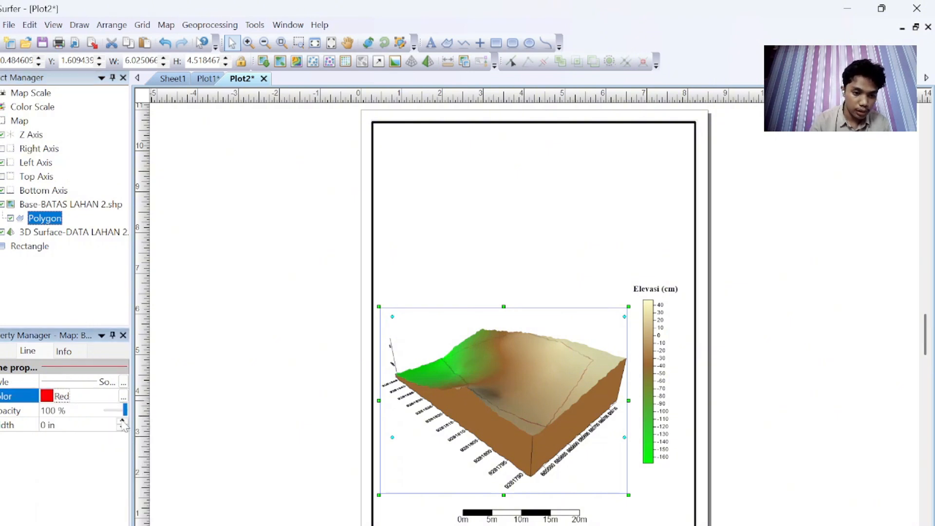
{"action": "left_click", "coordinate": [122, 421]}
{"action": "left_click", "coordinate": [122, 422]}
{"action": "left_click", "coordinate": [122, 422]}
{"action": "left_click", "coordinate": [270, 428]}
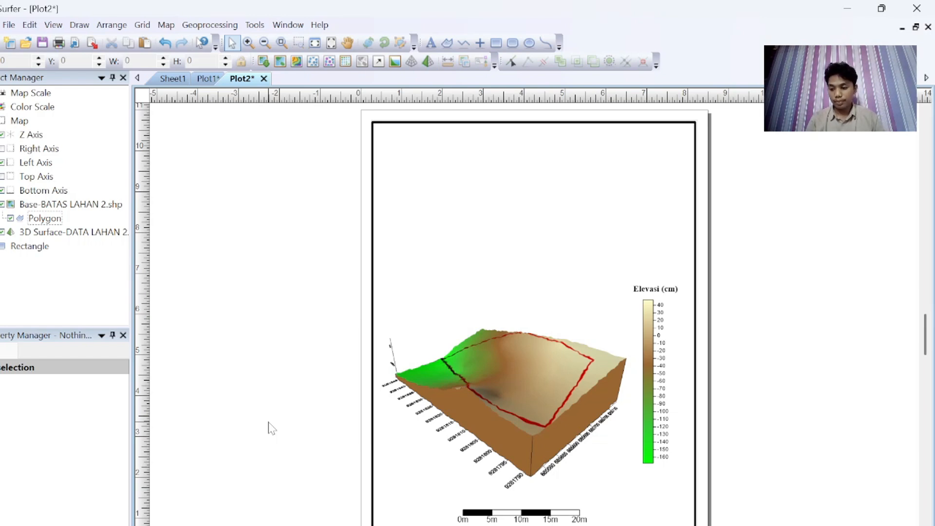
Step: Place a point symbol near the page's upper right corner and enlarge it to about 1.15 in
{"action": "left_click", "coordinate": [481, 48]}
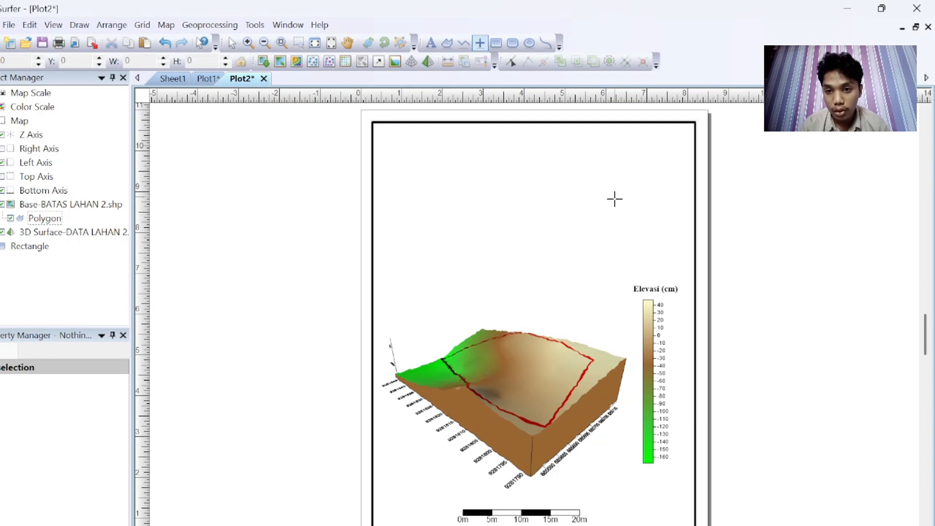
{"action": "left_click", "coordinate": [615, 217]}
{"action": "key", "text": "Escape"}
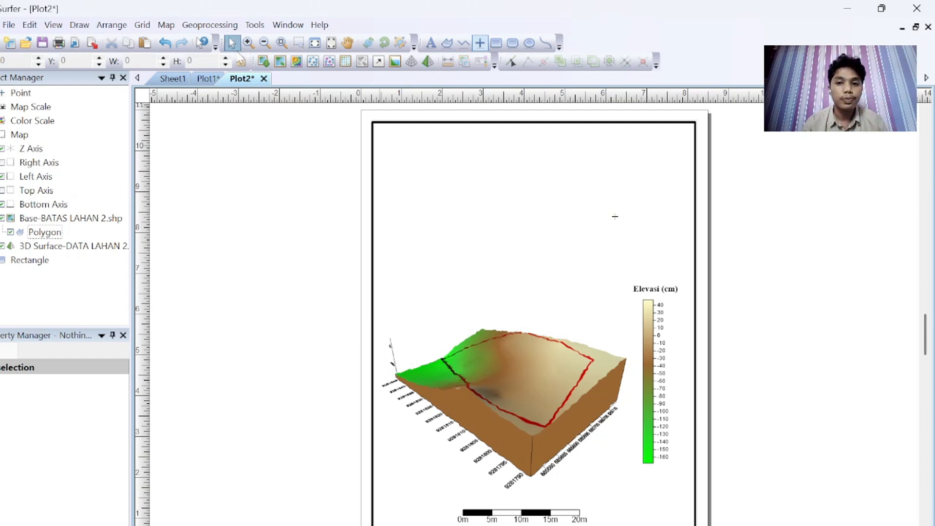
{"action": "left_click", "coordinate": [615, 217]}
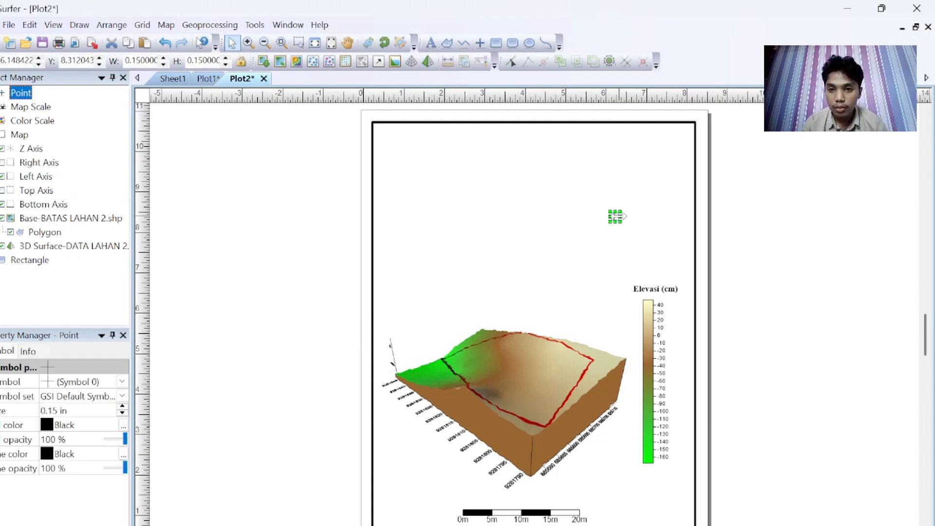
{"action": "left_click_drag", "start_coordinate": [624, 209], "coordinate": [662, 172]}
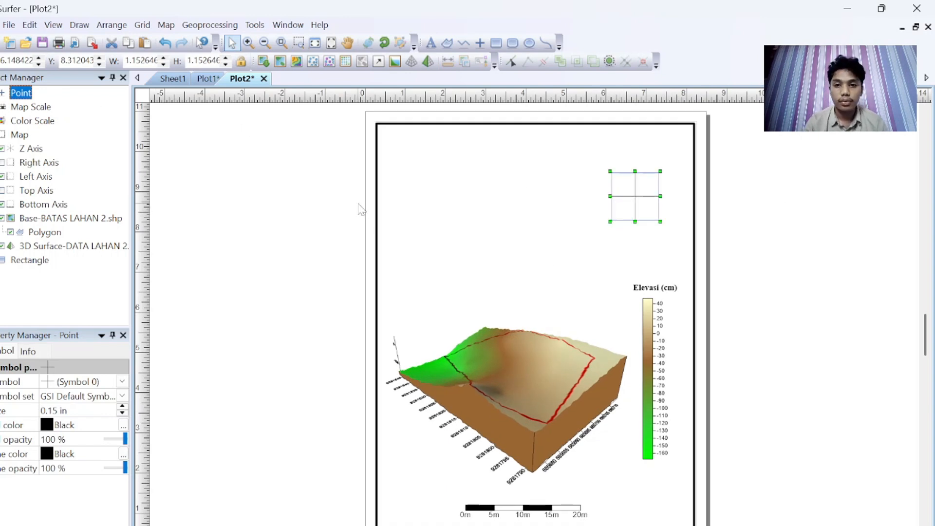
Step: Change the point to a north arrow symbol from the GSI North Arrows set and shift it slightly lower
{"action": "left_click", "coordinate": [122, 396]}
{"action": "left_click", "coordinate": [102, 461]}
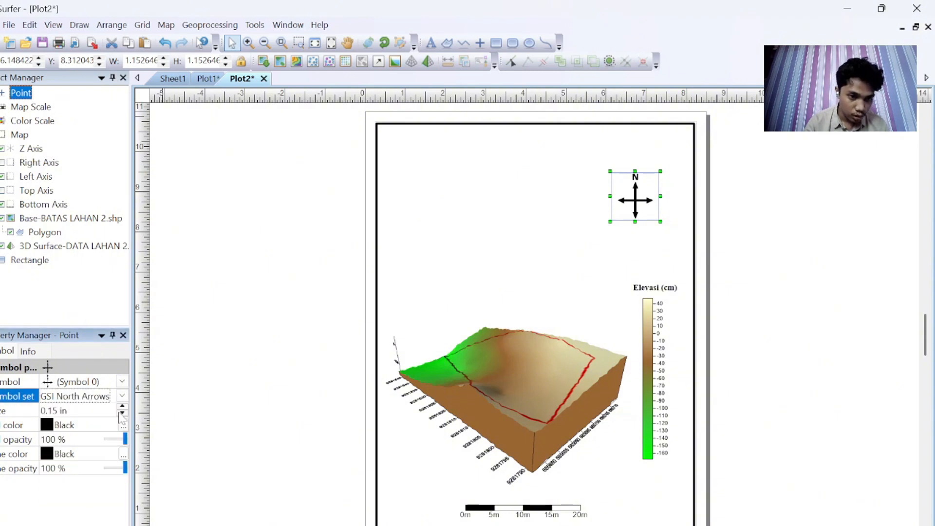
{"action": "left_click", "coordinate": [121, 381]}
{"action": "left_click", "coordinate": [125, 457]}
{"action": "left_click_drag", "start_coordinate": [635, 217], "coordinate": [637, 249]}
Step: Add the bold Times New Roman title text 'PETA 3D LAHAN 2 KARIHKIL' near the top of the page
{"action": "left_click", "coordinate": [437, 46]}
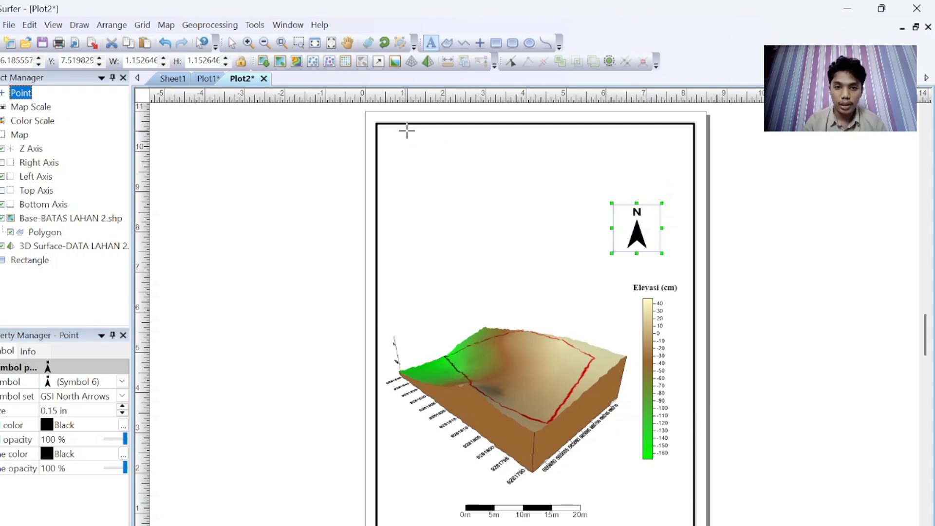
{"action": "left_click", "coordinate": [442, 159]}
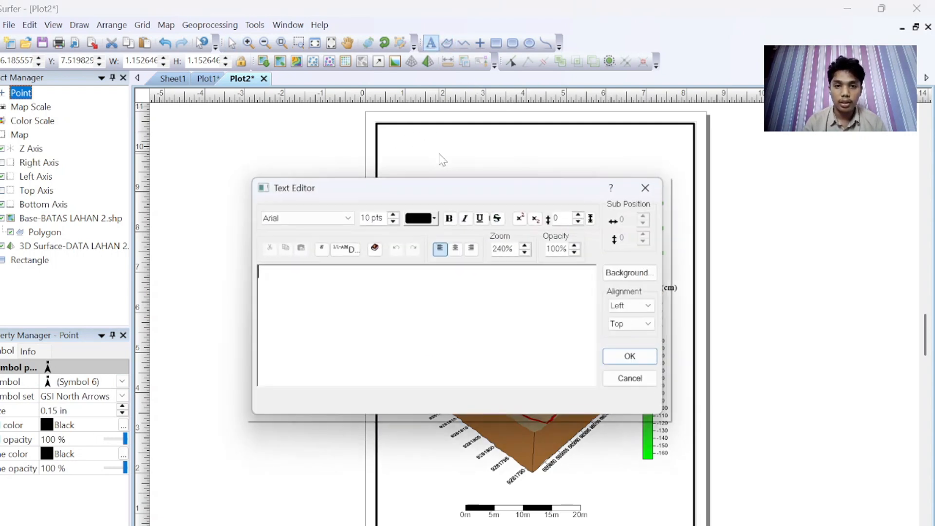
{"action": "left_click", "coordinate": [348, 218]}
{"action": "type", "text": "ti"}
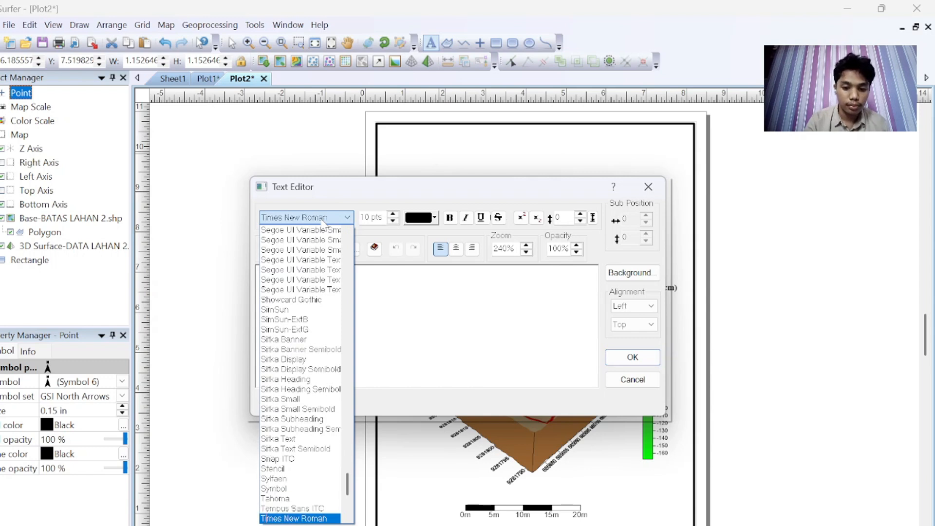
{"action": "left_click", "coordinate": [335, 218]}
{"action": "left_click", "coordinate": [320, 283]}
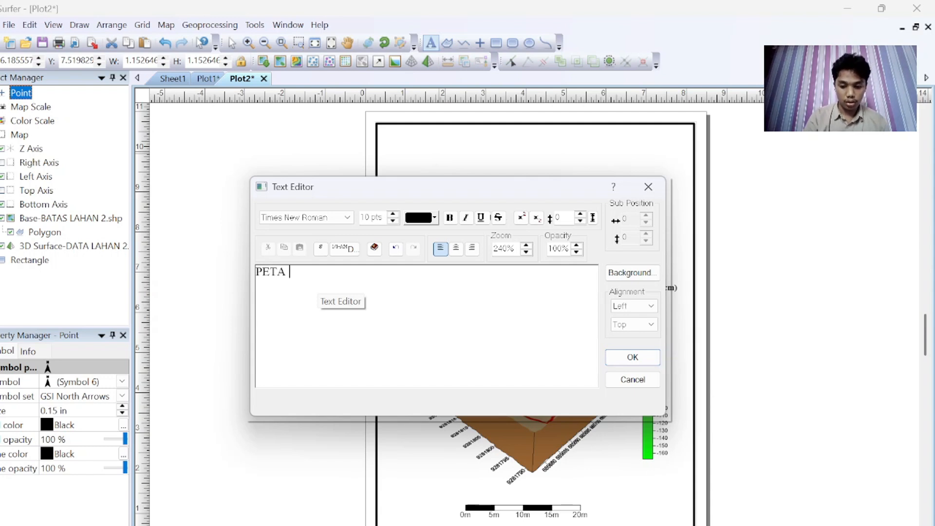
{"action": "type", "text": "PETA 3"}
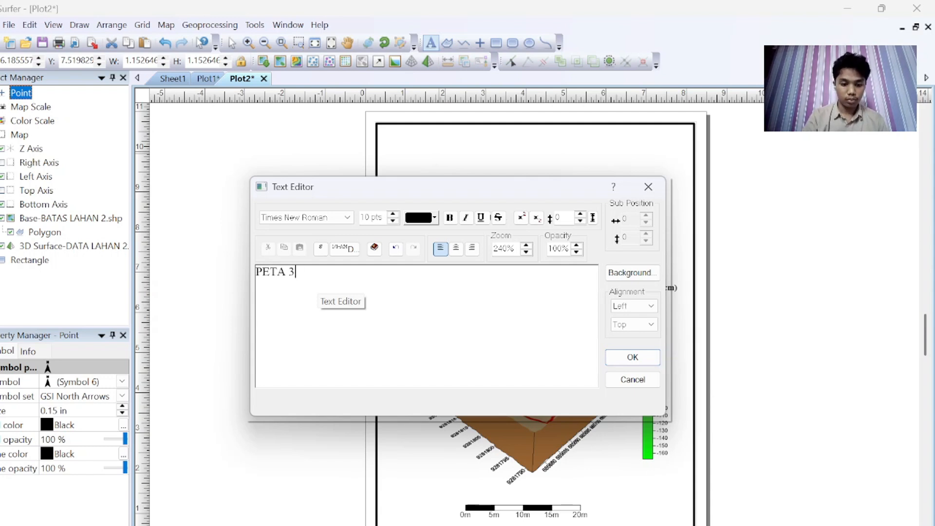
{"action": "type", "text": "D"}
{"action": "key", "text": "Caps_Lock"}
{"action": "type", "text": "LAHAN "}
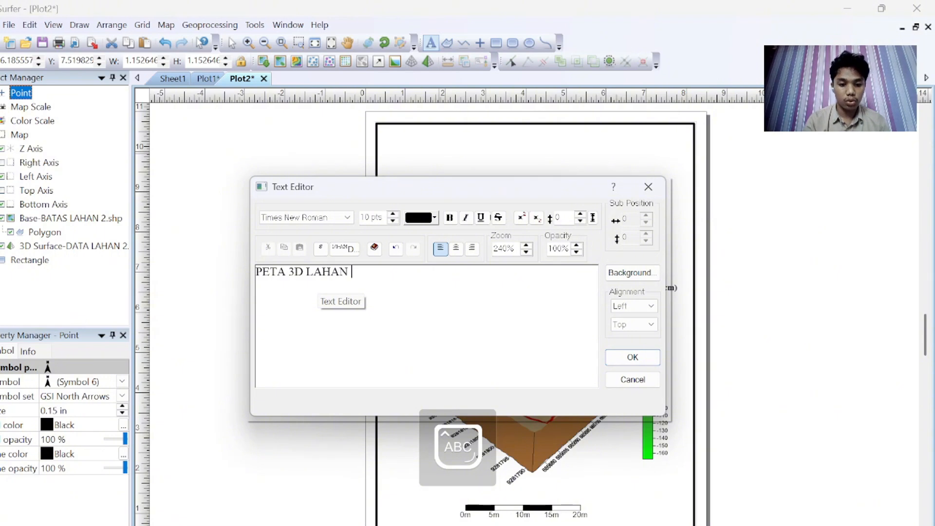
{"action": "type", "text": "2 KARIHKIL"}
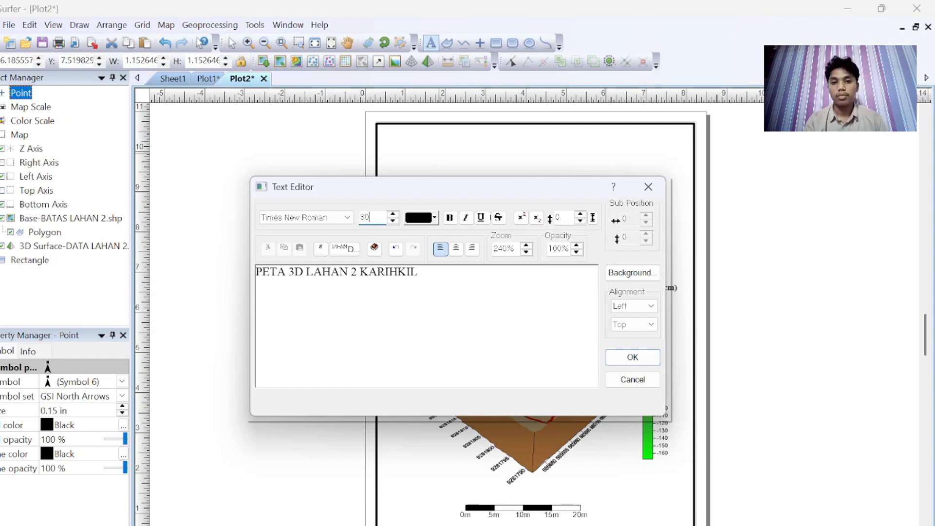
{"action": "left_click", "coordinate": [450, 218]}
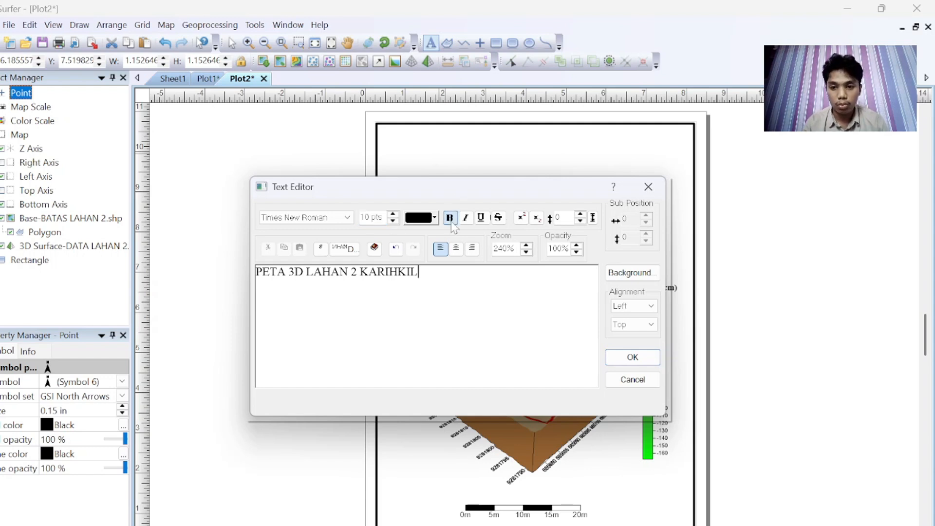
{"action": "left_click", "coordinate": [642, 361]}
{"action": "left_click", "coordinate": [496, 158]}
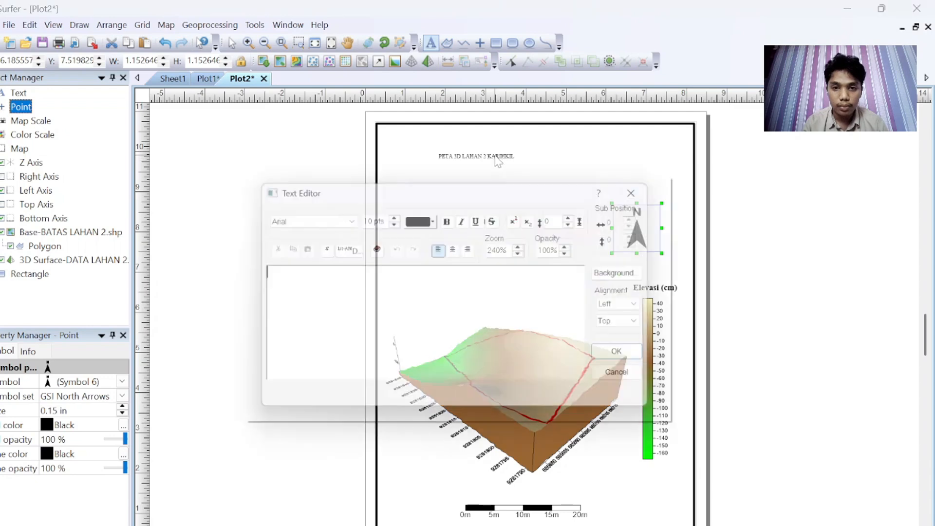
{"action": "left_click", "coordinate": [640, 191]}
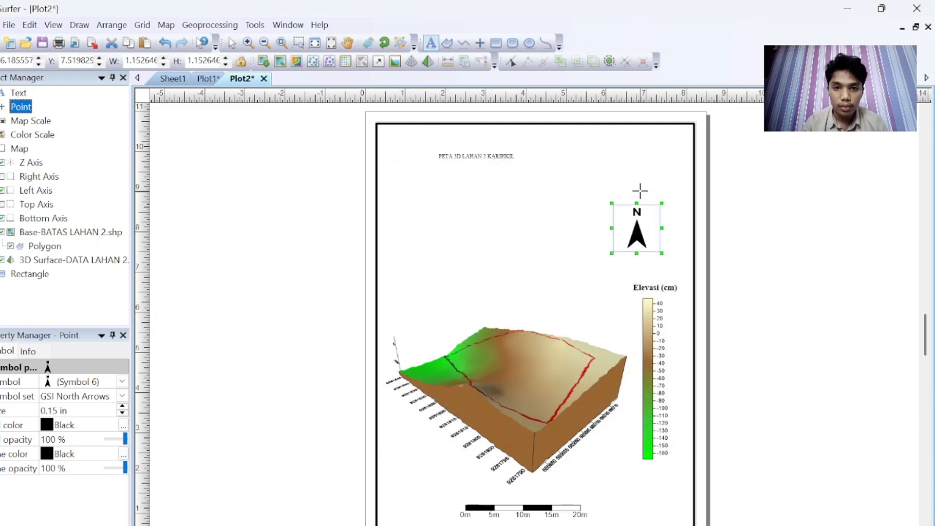
Step: Set the title's font size to 30 pts and centre it along the top of the page
{"action": "left_click", "coordinate": [232, 43]}
{"action": "left_click", "coordinate": [479, 159]}
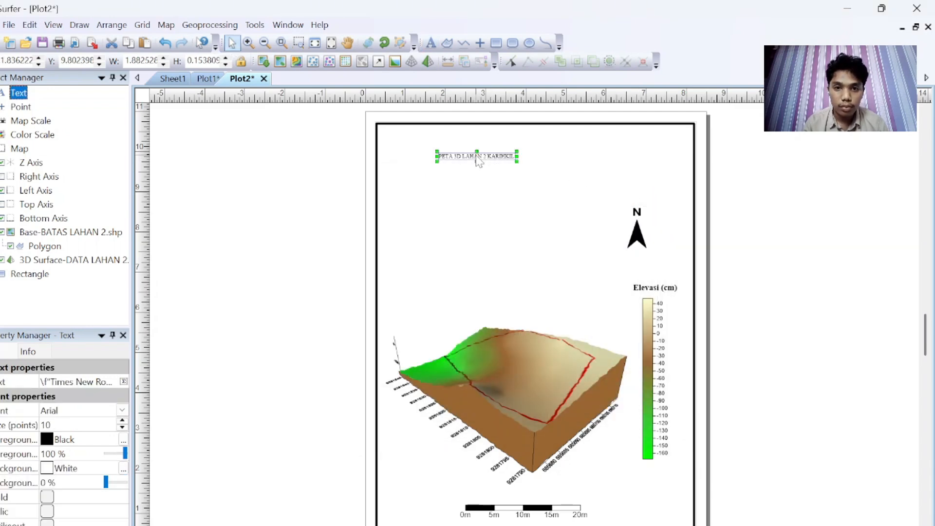
{"action": "double_click", "coordinate": [478, 160]}
{"action": "key", "text": "ctrl+a"}
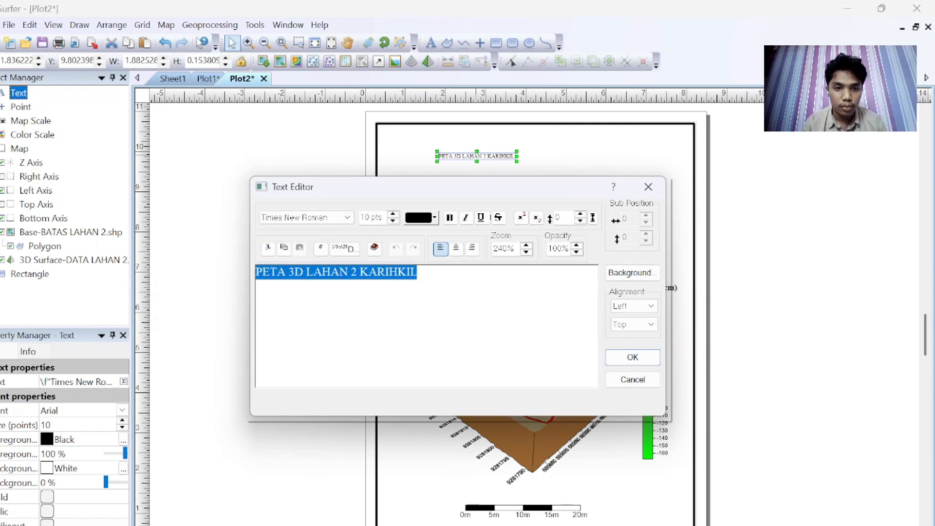
{"action": "left_click", "coordinate": [384, 218]}
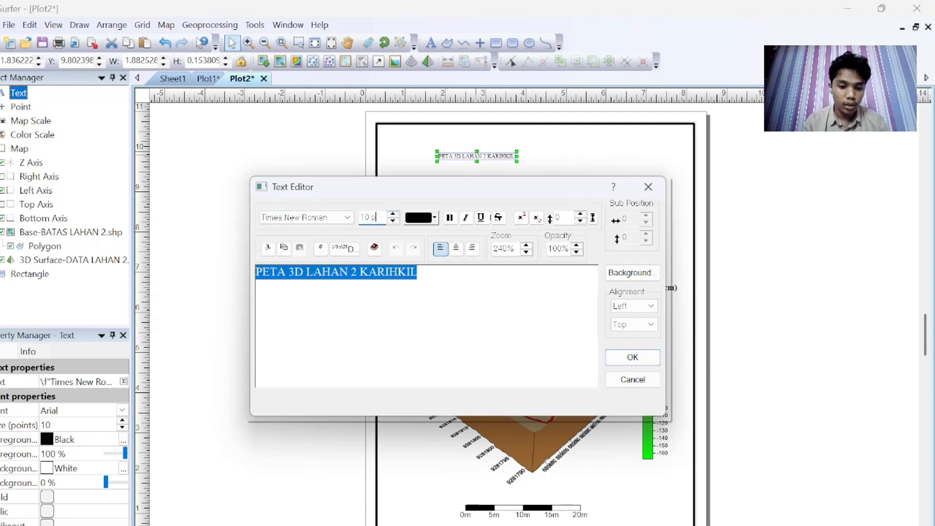
{"action": "type", "text": "30"}
{"action": "key", "text": "Return"}
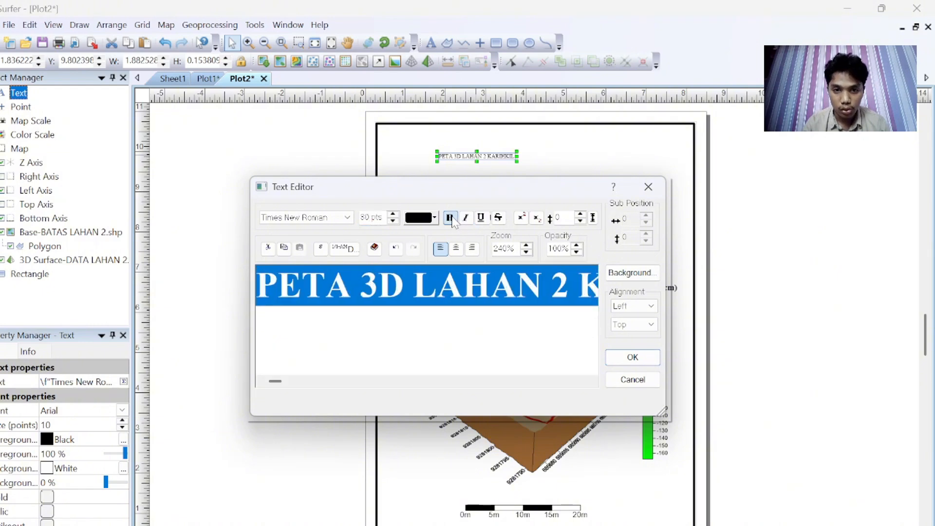
{"action": "left_click", "coordinate": [633, 358]}
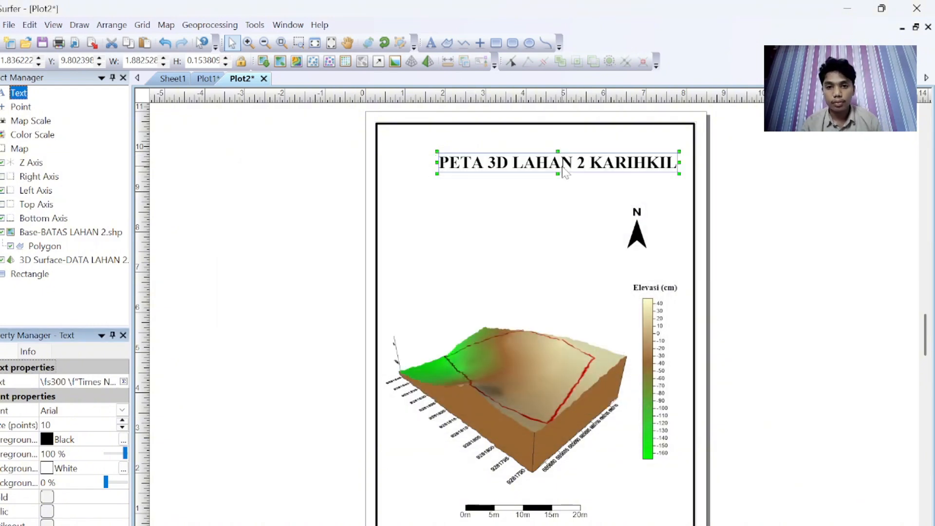
{"action": "left_click_drag", "start_coordinate": [549, 160], "coordinate": [535, 154]}
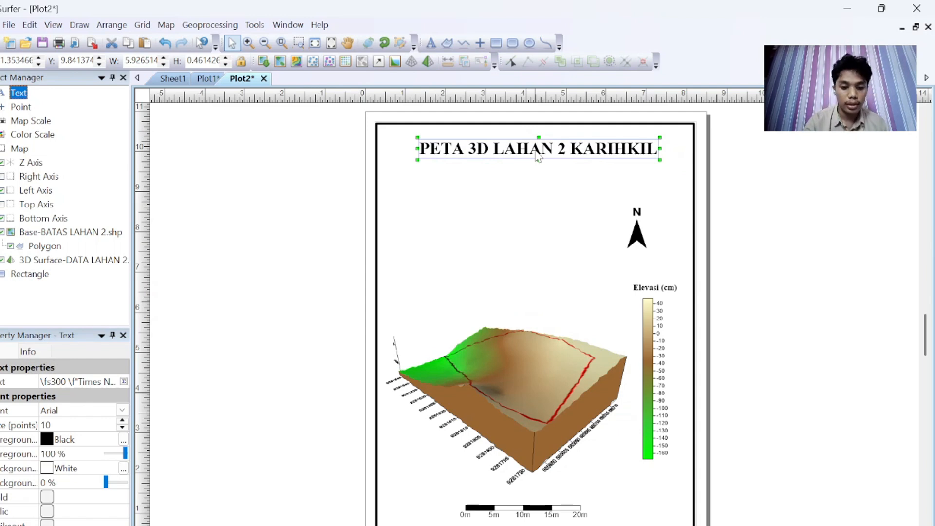
Step: Paste a duplicate text object and copy the author name, student ID and date block from the Plot1 contour layout
{"action": "key", "text": "ctrl+v"}
{"action": "left_click", "coordinate": [207, 79]}
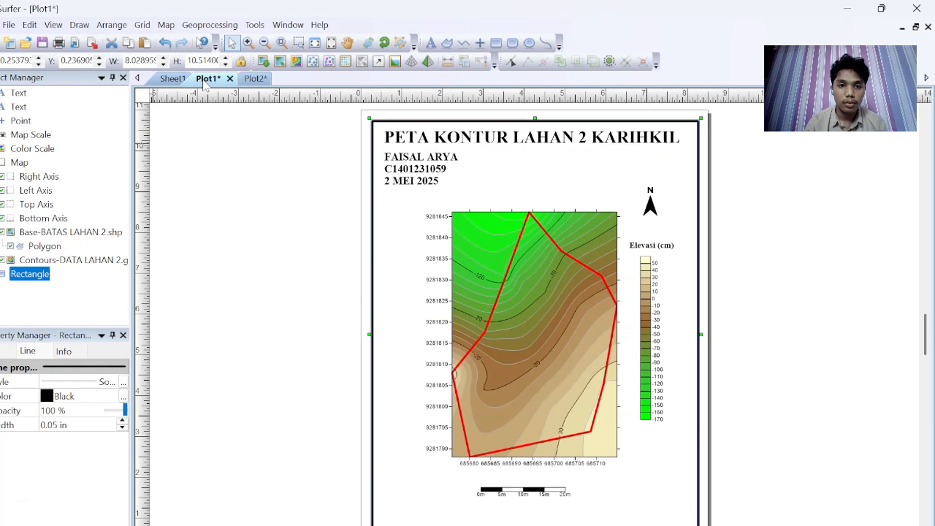
{"action": "left_click", "coordinate": [437, 185]}
{"action": "double_click", "coordinate": [440, 184]}
{"action": "key", "text": "ctrl+a"}
{"action": "key", "text": "ctrl+c"}
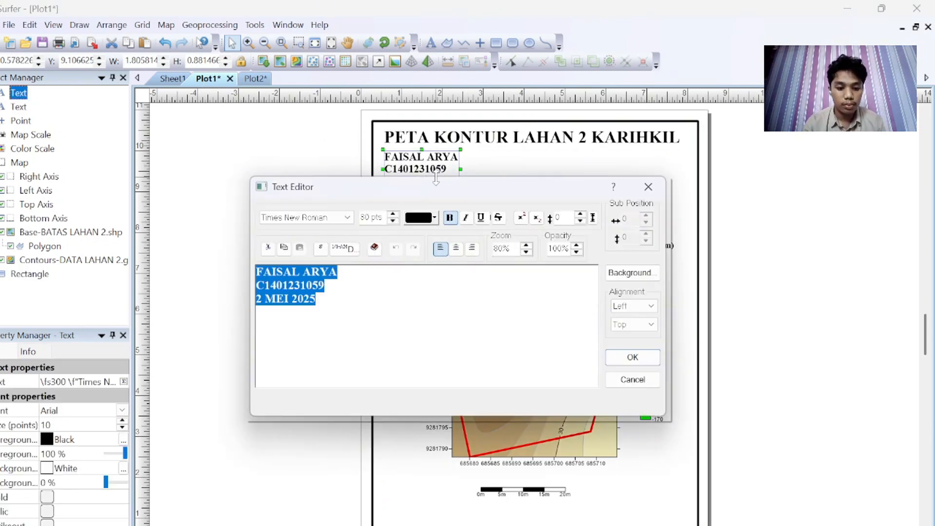
{"action": "left_click", "coordinate": [634, 362]}
Step: Replace the duplicate text's content in Plot2 with the copied name, student ID and date block
{"action": "left_click", "coordinate": [258, 79]}
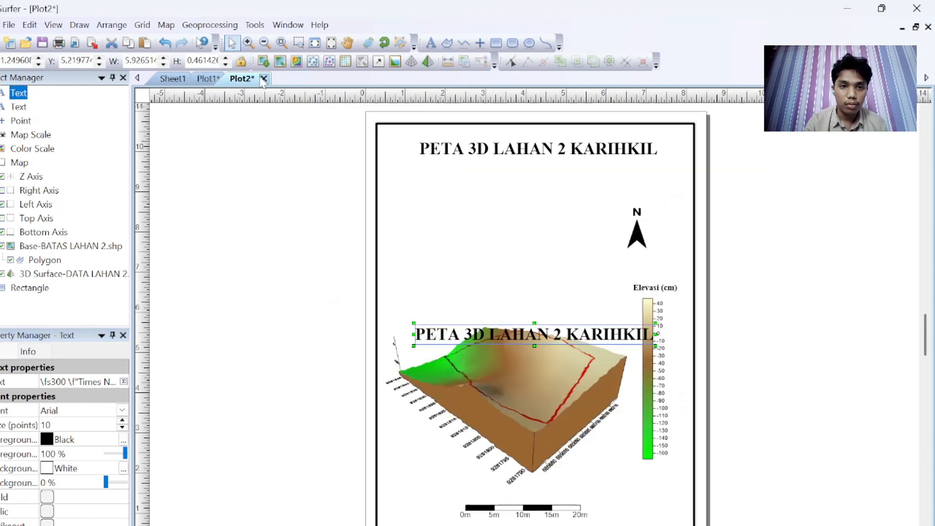
{"action": "double_click", "coordinate": [564, 333]}
{"action": "key", "text": "ctrl+a"}
{"action": "key", "text": "ctrl+v"}
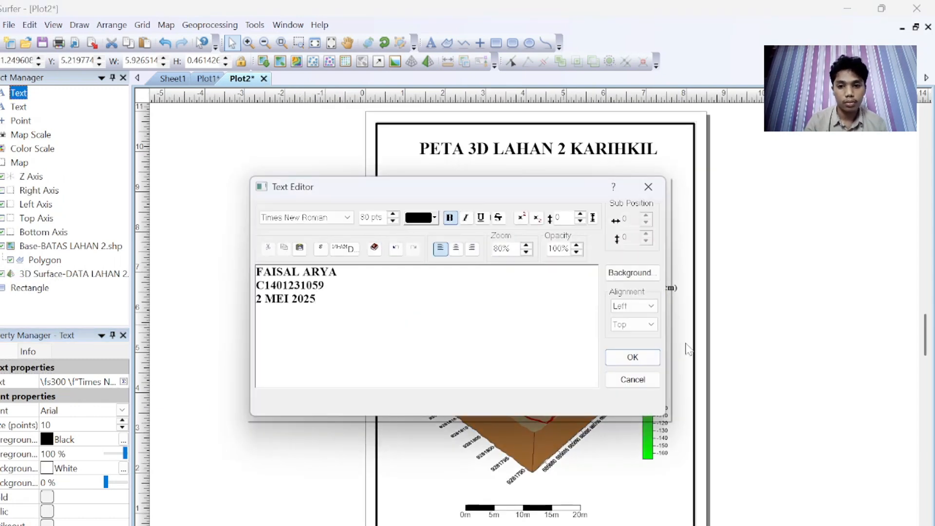
{"action": "left_click", "coordinate": [632, 358]}
Step: Move the name, student ID and date block below the title at the page's upper left
{"action": "left_click_drag", "start_coordinate": [452, 337], "coordinate": [455, 196]}
{"action": "left_click", "coordinate": [487, 183]}
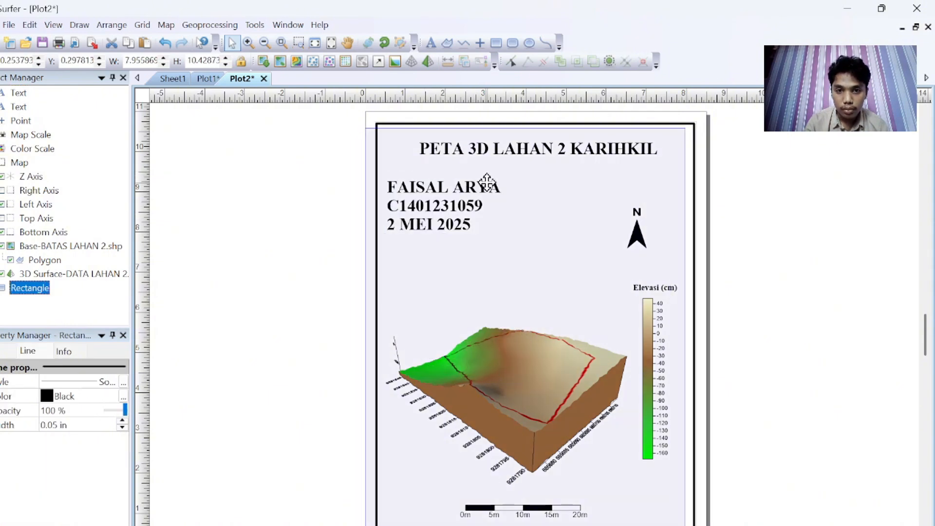
{"action": "left_click", "coordinate": [480, 204]}
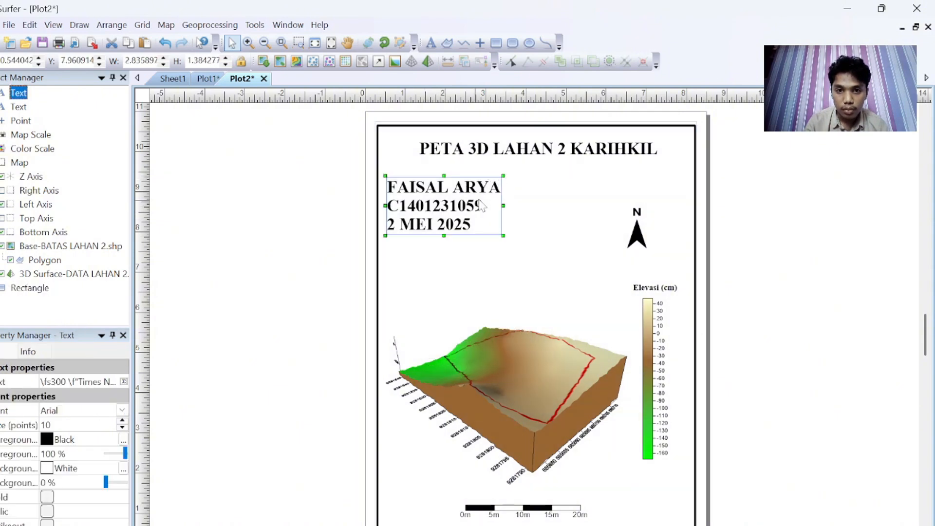
Step: Shrink the name, student ID and date block and place it just below the title at the page's upper left
{"action": "left_click_drag", "start_coordinate": [503, 175], "coordinate": [494, 197]}
{"action": "left_click_drag", "start_coordinate": [426, 211], "coordinate": [422, 179]}
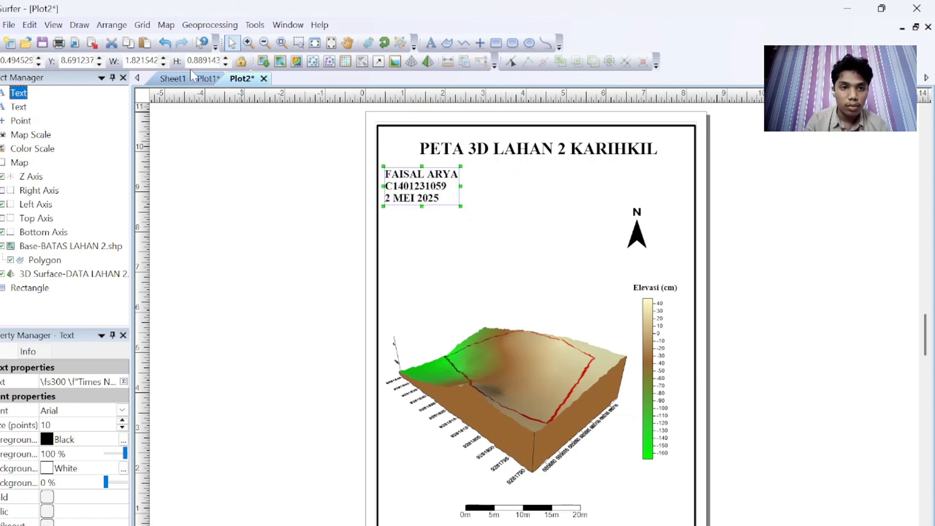
{"action": "left_click", "coordinate": [206, 78]}
{"action": "left_click", "coordinate": [243, 79]}
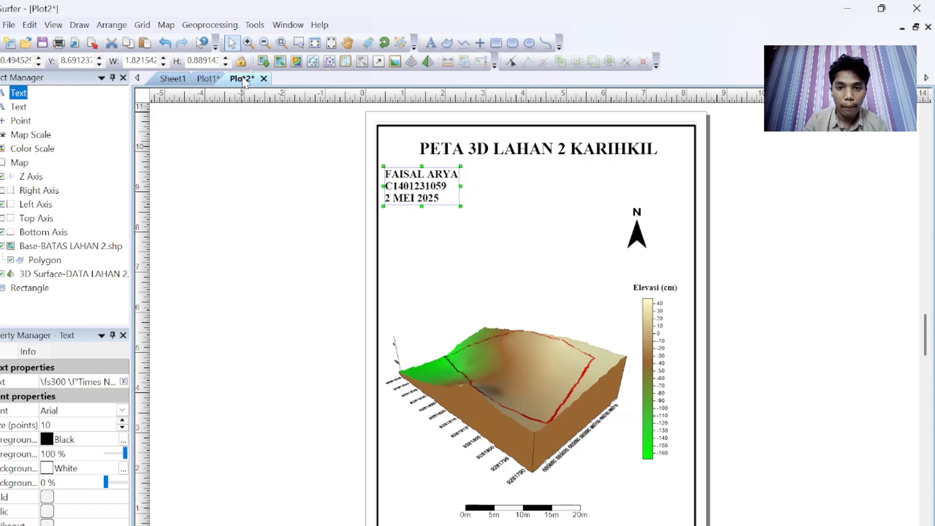
{"action": "left_click", "coordinate": [546, 248]}
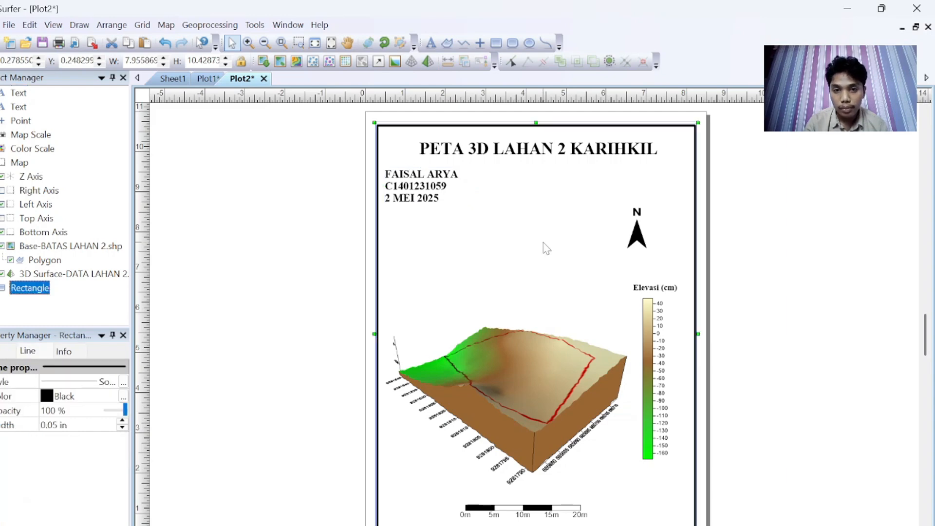
{"action": "double_click", "coordinate": [429, 189]}
{"action": "left_click", "coordinate": [647, 189]}
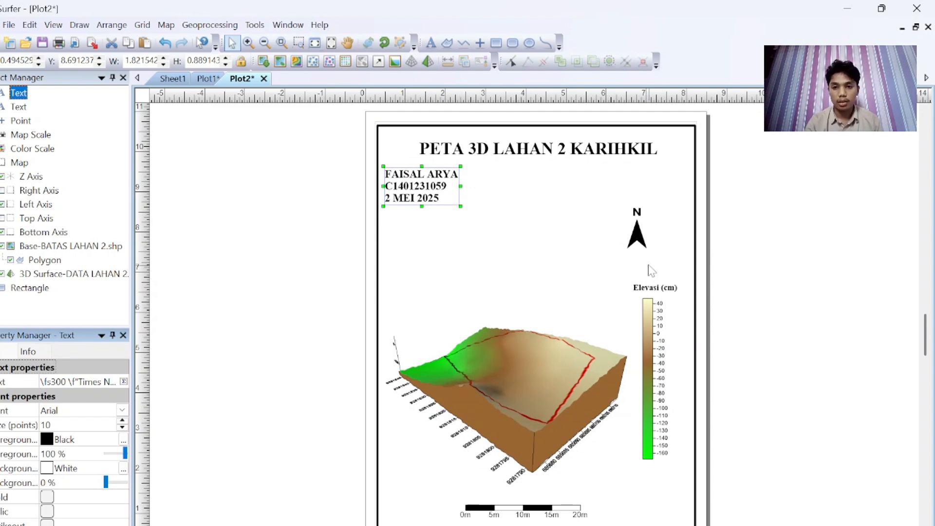
Step: Rotate the north arrow freehand with Free Rotate so it sits tilted near the upper right corner
{"action": "left_click", "coordinate": [630, 238]}
{"action": "left_click_drag", "start_coordinate": [633, 238], "coordinate": [640, 238]}
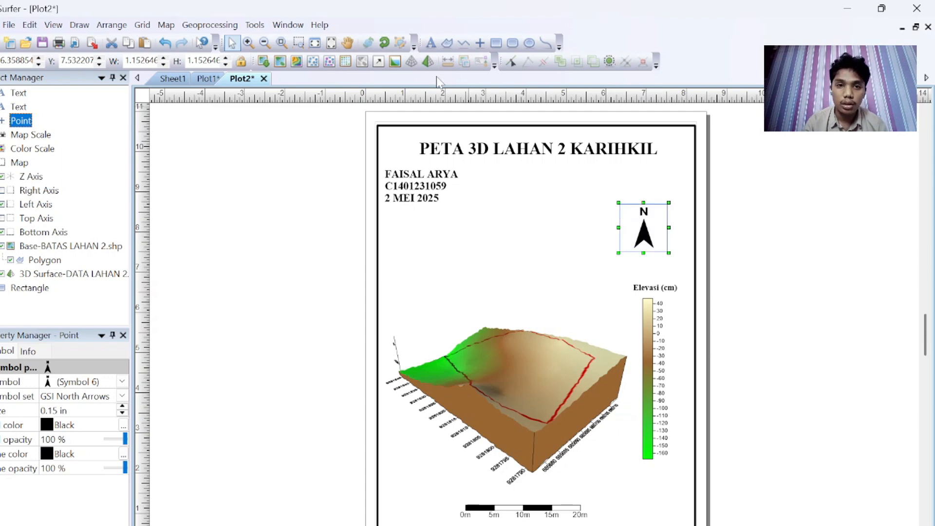
{"action": "left_click", "coordinate": [385, 43]}
{"action": "left_click_drag", "start_coordinate": [622, 209], "coordinate": [602, 242]}
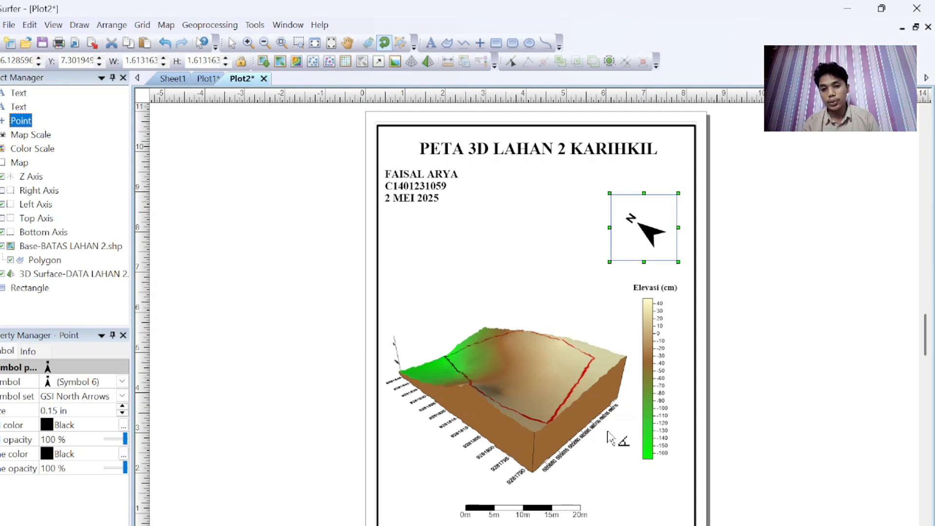
{"action": "left_click", "coordinate": [386, 45]}
{"action": "left_click", "coordinate": [544, 308]}
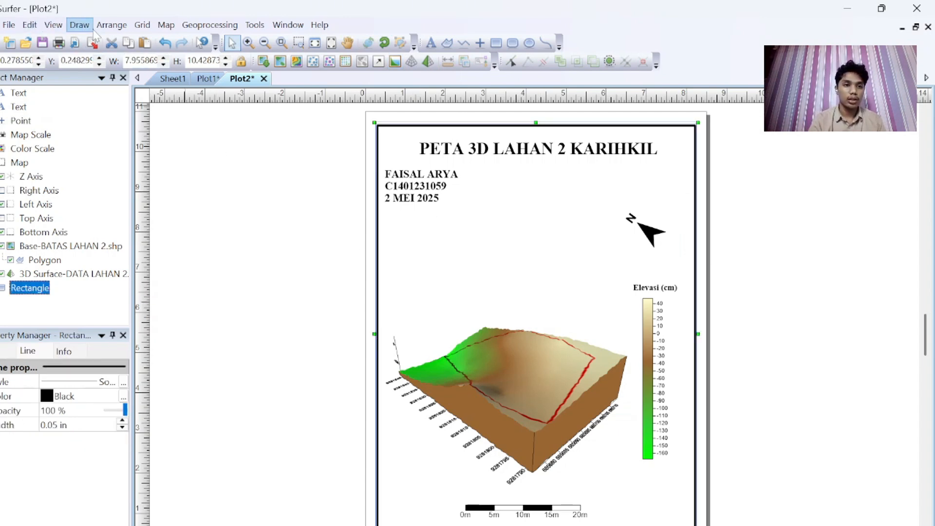
Step: Export the Plot1 contour layout as a JPG image named PETA KONTUR LAHAN 2 KARIHKIL with default size options
{"action": "left_click", "coordinate": [217, 82]}
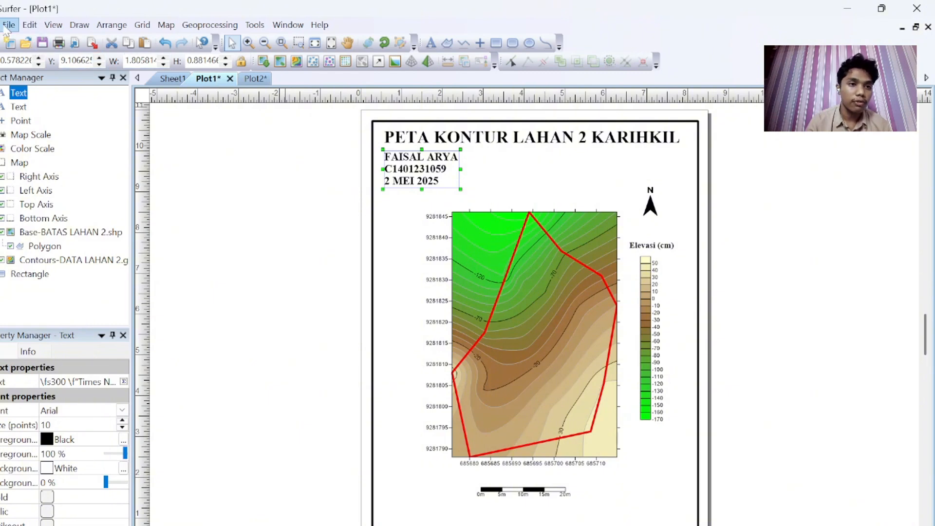
{"action": "left_click", "coordinate": [9, 25]}
{"action": "left_click", "coordinate": [88, 144]}
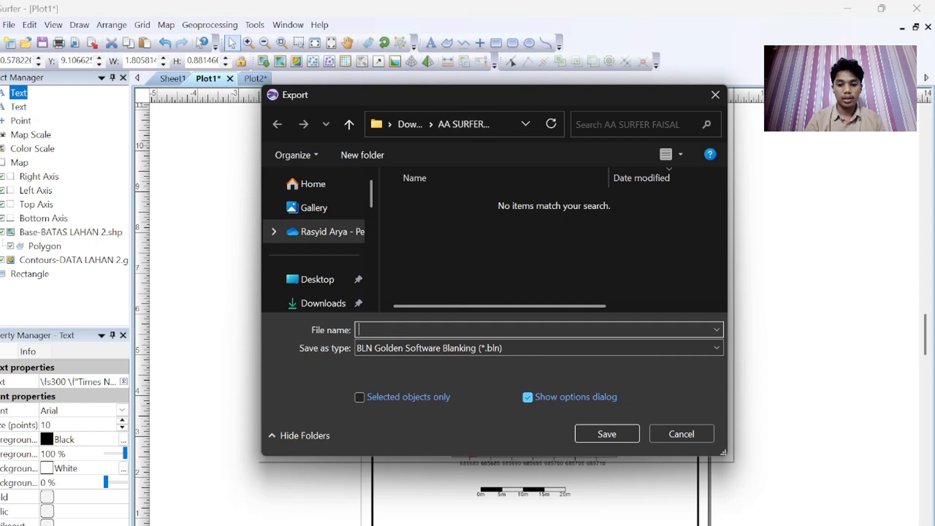
{"action": "type", "text": "PETA KONTUR LAHAN 2 KARIHKIL"}
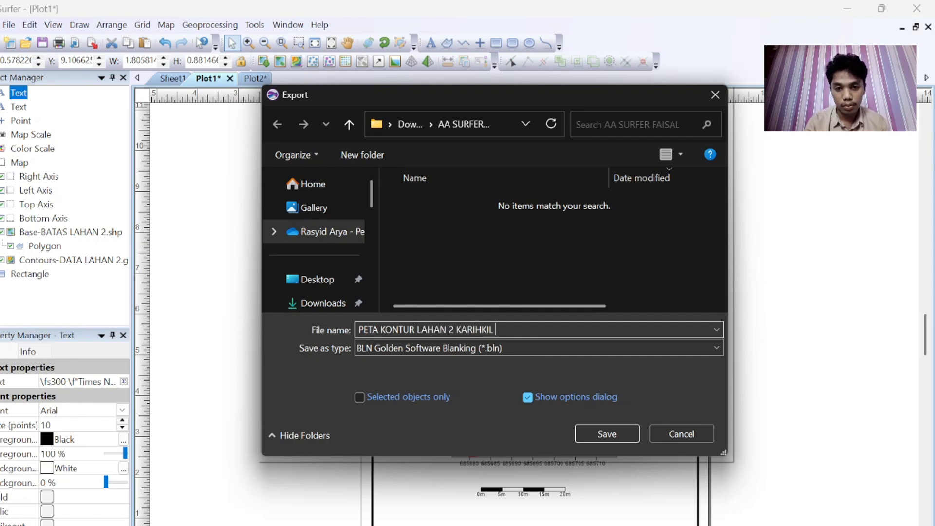
{"action": "left_click", "coordinate": [548, 346]}
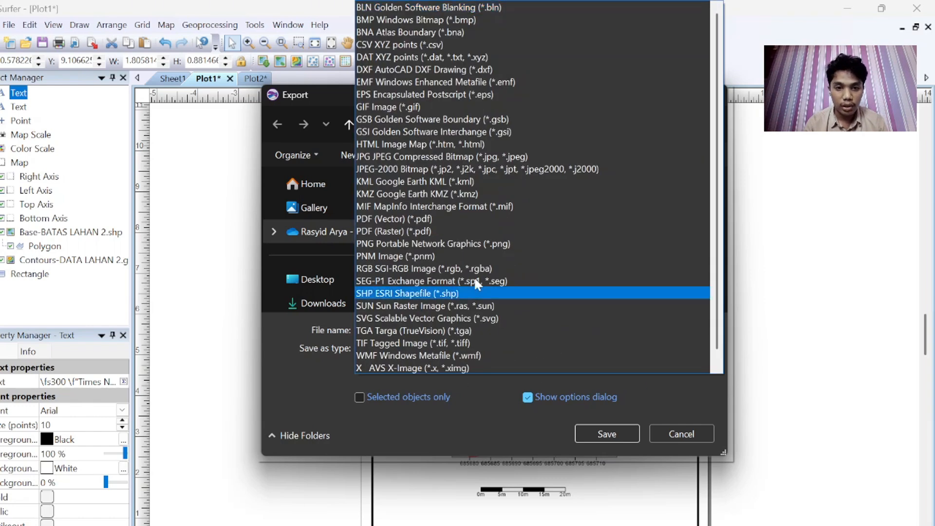
{"action": "scroll", "coordinate": [444, 280], "scroll_direction": "down", "scroll_amount": 1}
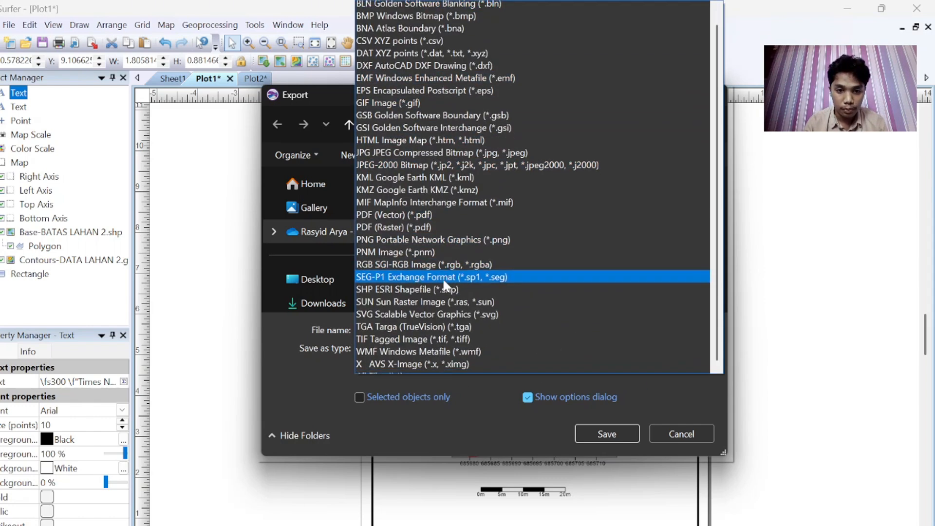
{"action": "scroll", "coordinate": [444, 280], "scroll_direction": "up", "scroll_amount": 1}
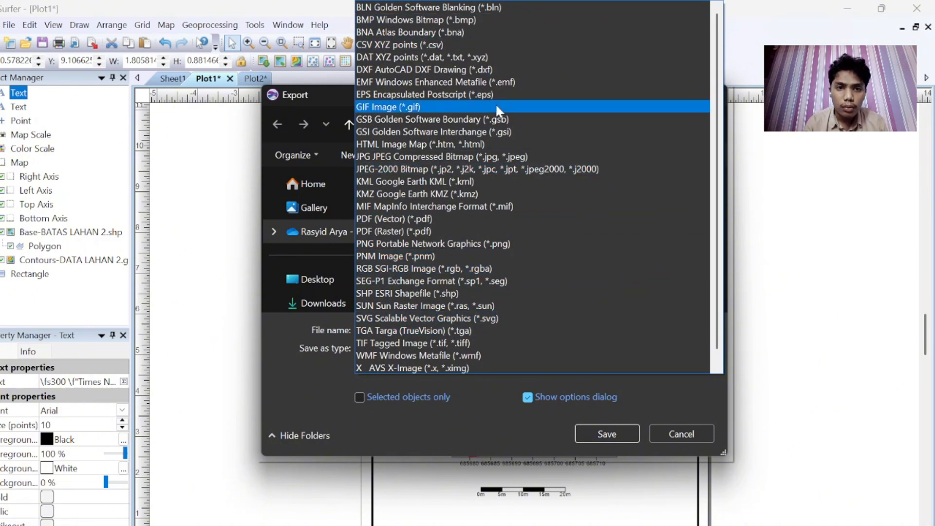
{"action": "left_click", "coordinate": [477, 157]}
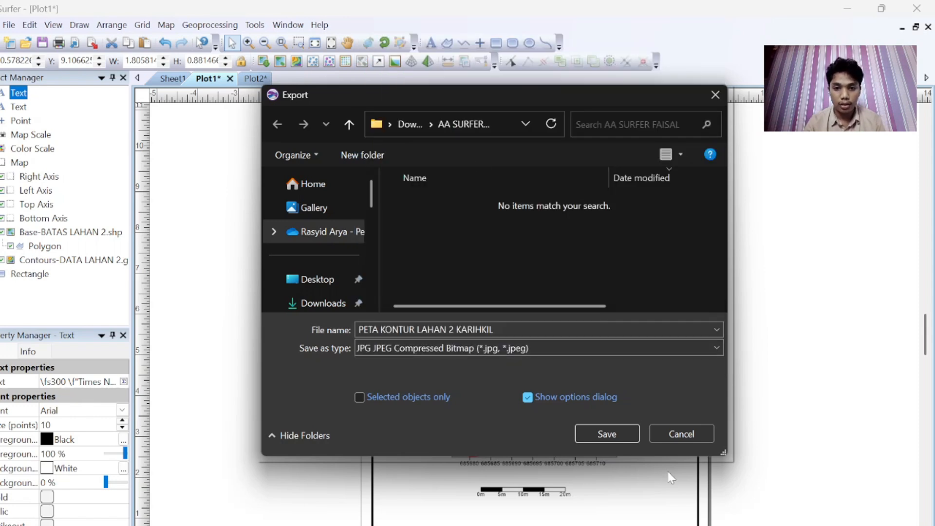
{"action": "left_click", "coordinate": [607, 432]}
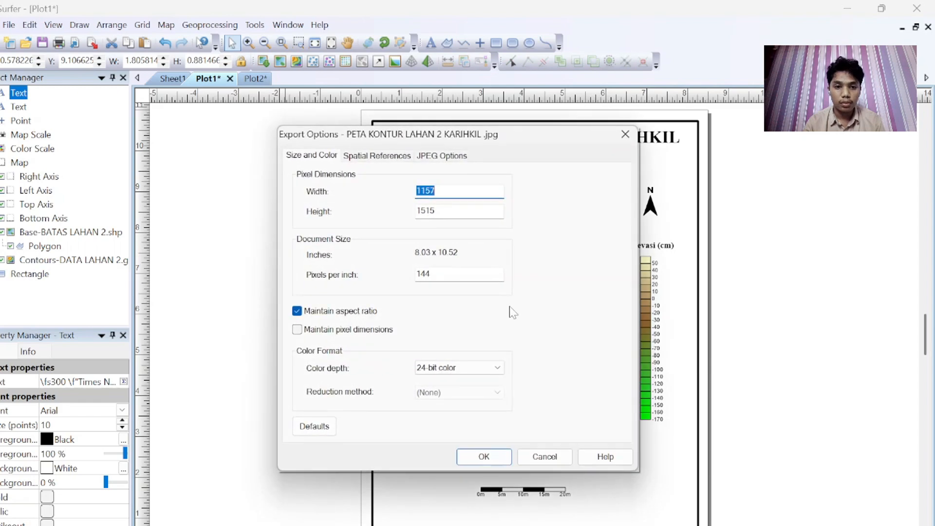
{"action": "left_click", "coordinate": [492, 459]}
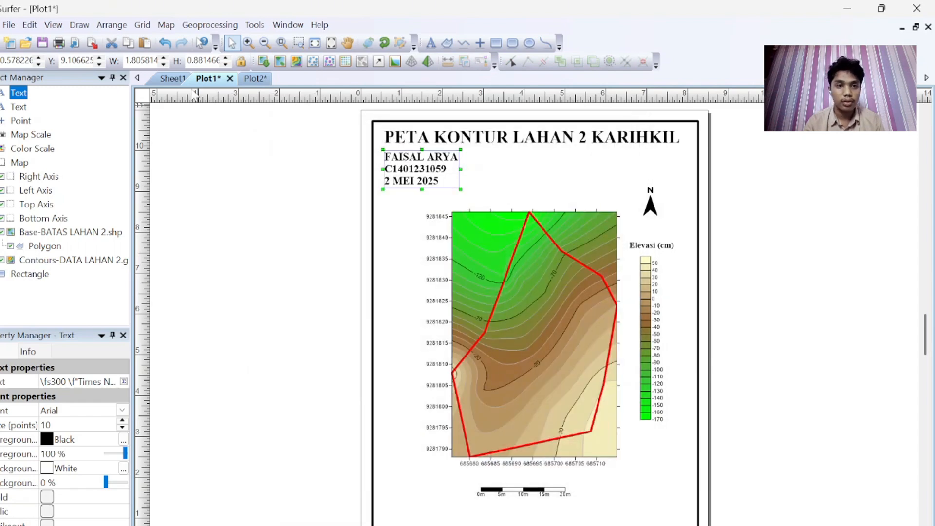
Step: Export the Plot2 3D surface layout as a JPG image named PETA 3D LAHAN 2 KARIHKIL with default size options
{"action": "left_click", "coordinate": [252, 79]}
{"action": "left_click", "coordinate": [9, 25]}
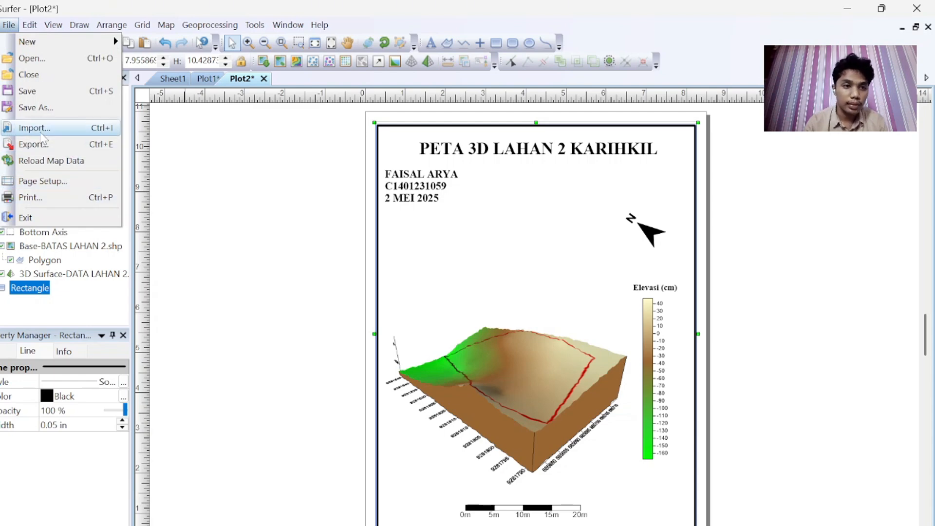
{"action": "left_click", "coordinate": [63, 145]}
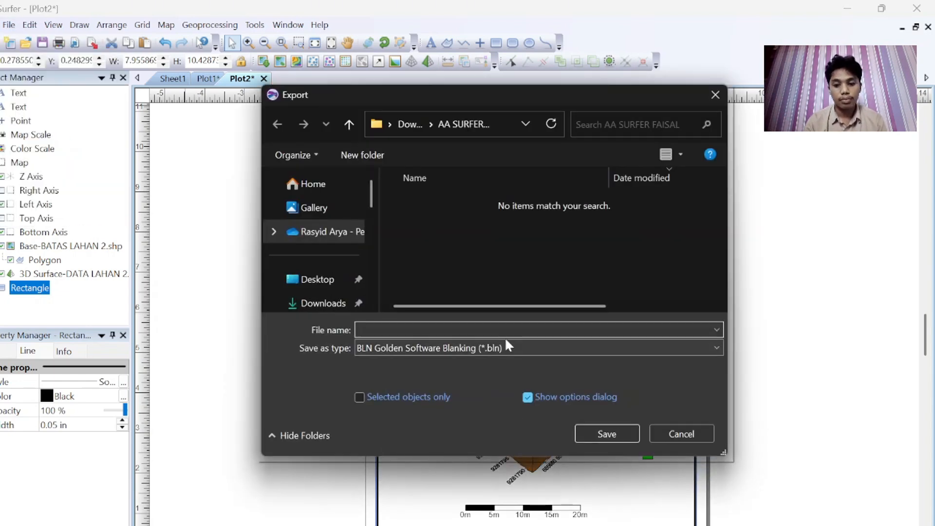
{"action": "type", "text": "P"}
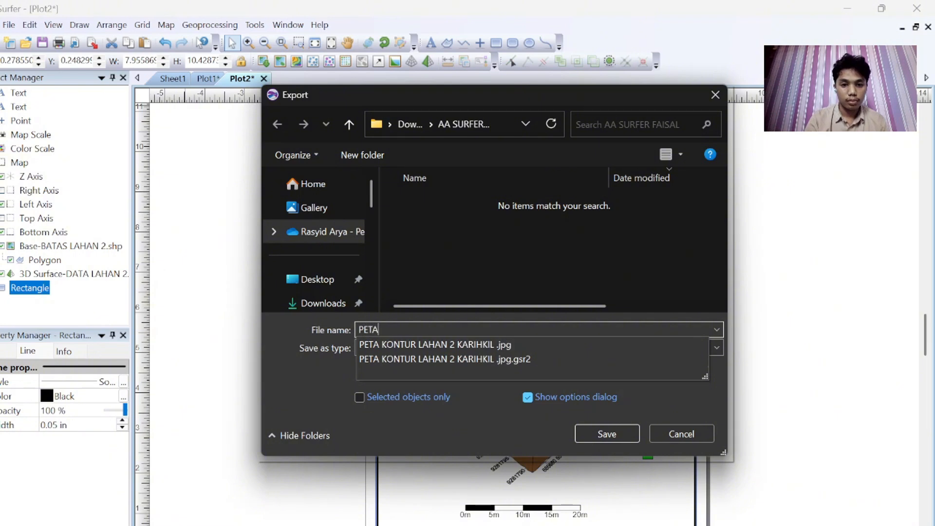
{"action": "type", "text": "ETA "}
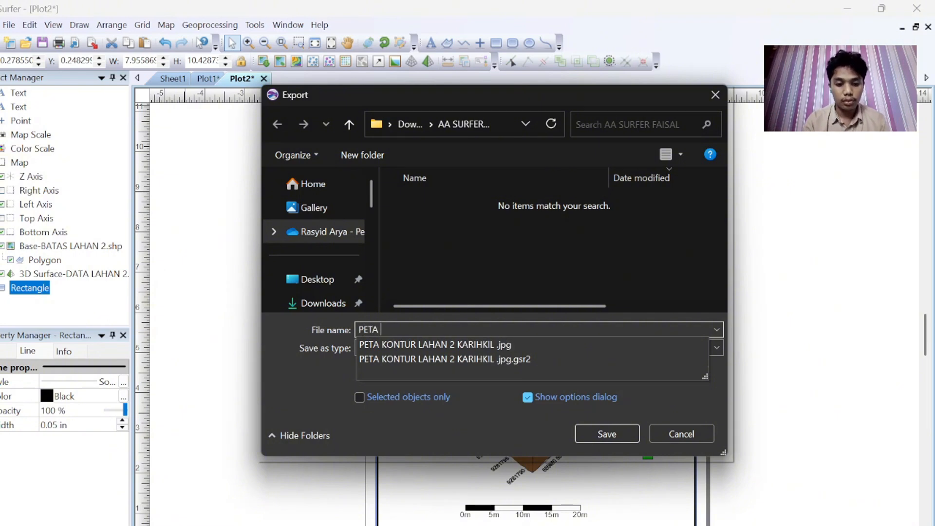
{"action": "type", "text": "3D LAHAN 2 KARIHKIL"}
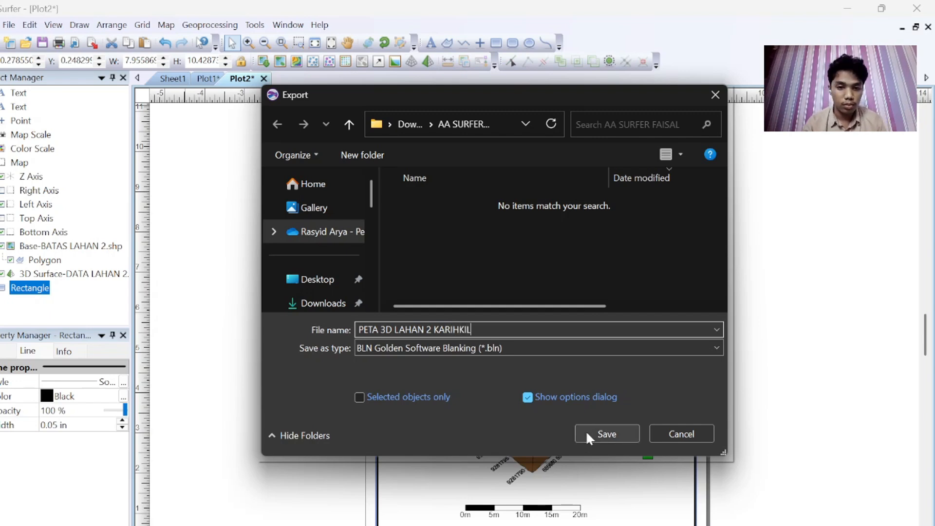
{"action": "left_click", "coordinate": [560, 348]}
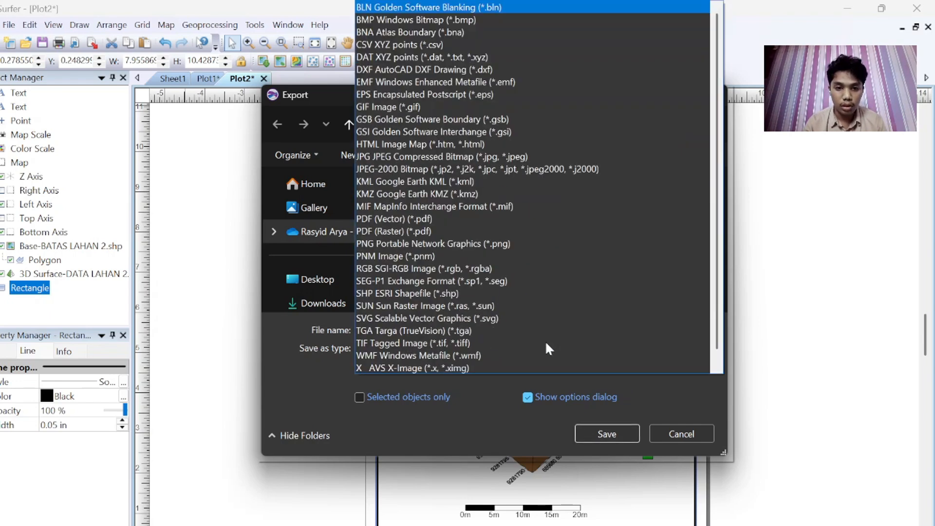
{"action": "left_click", "coordinate": [414, 157]}
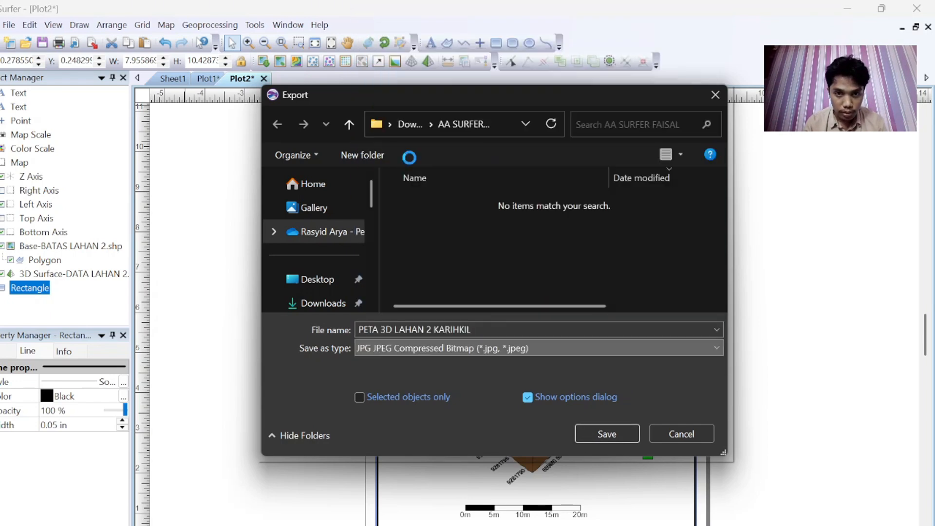
{"action": "left_click", "coordinate": [607, 433]}
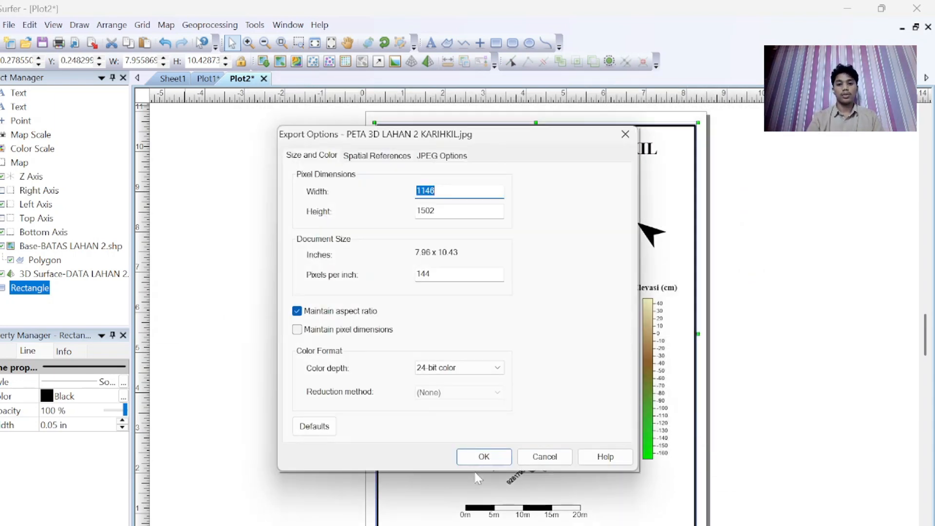
{"action": "left_click", "coordinate": [475, 460]}
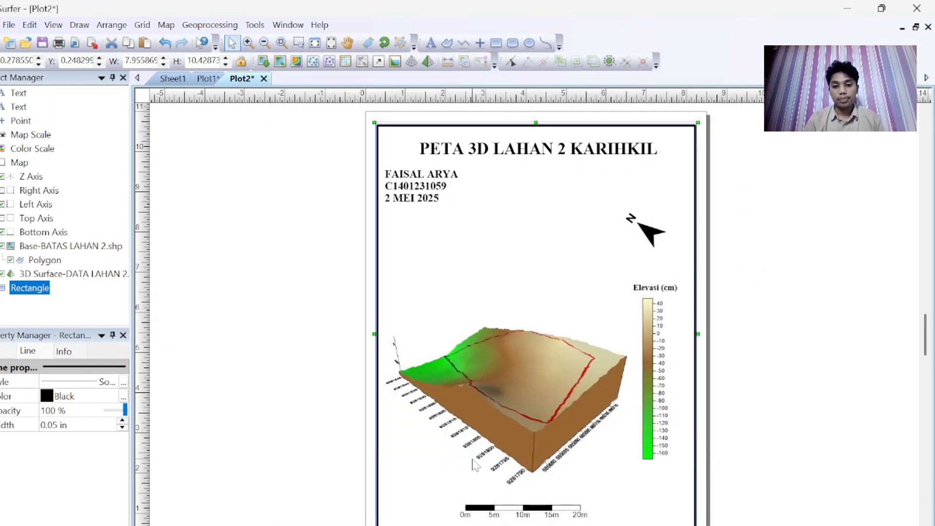